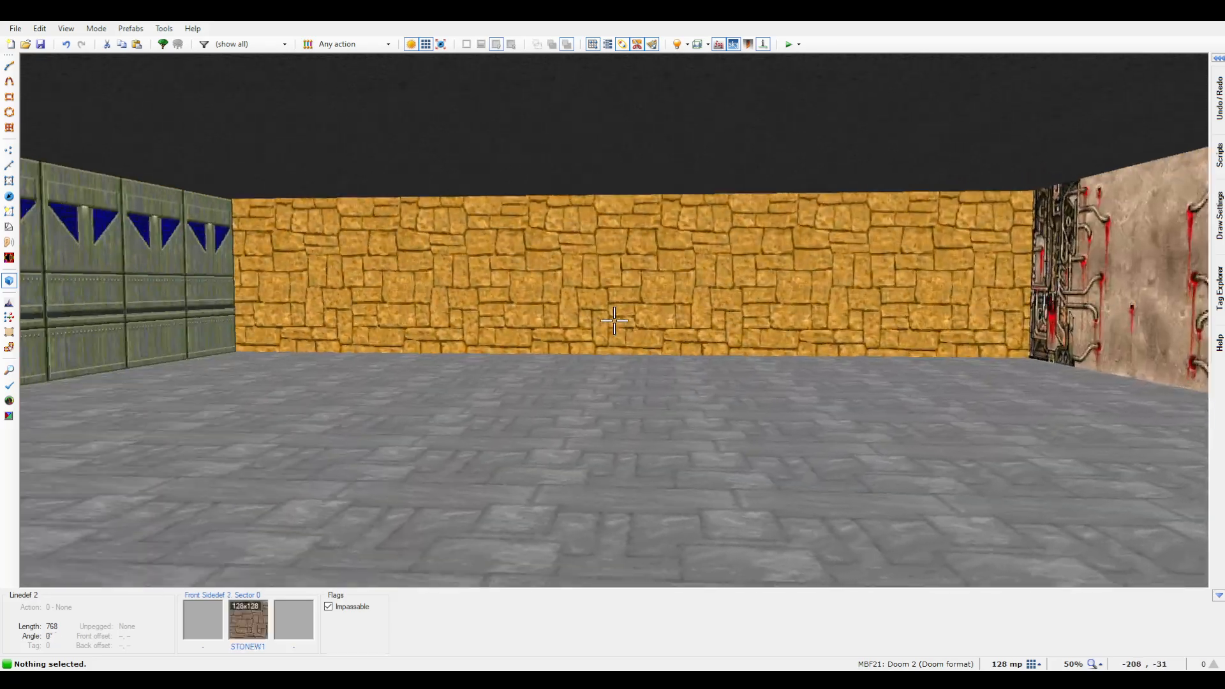
Step: Leave the 3D visual mode and view the square room in the 2D map
{"action": "key", "text": "e"}
{"action": "key", "text": "q"}
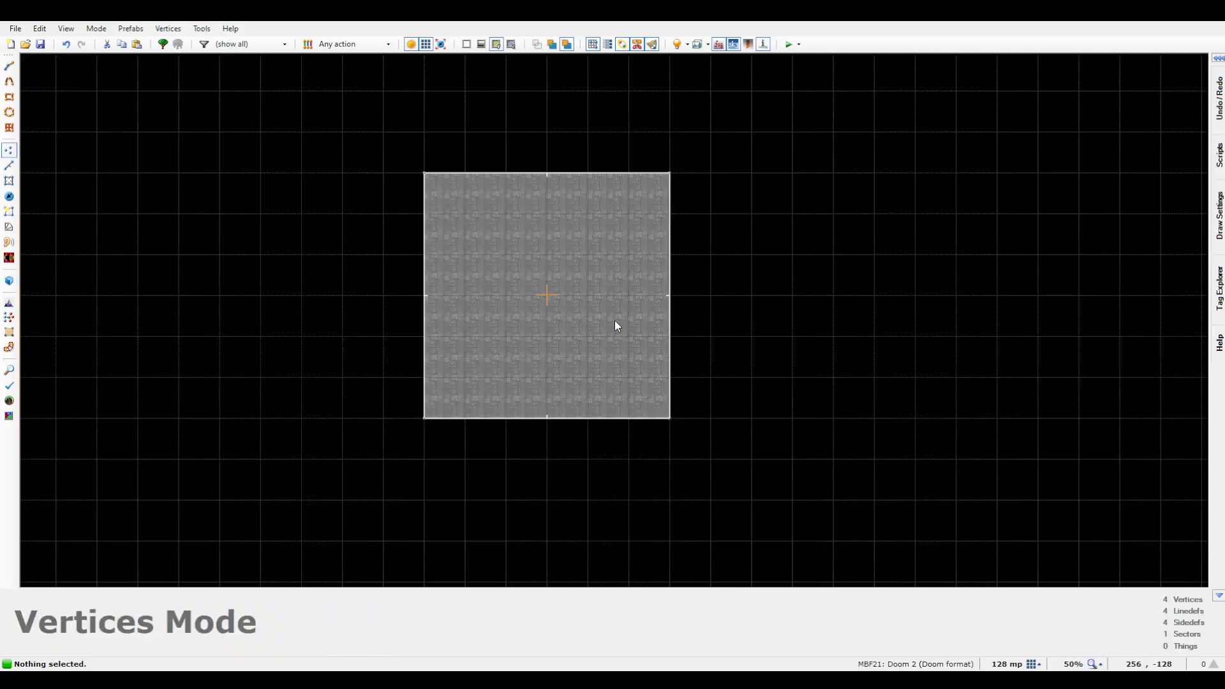
{"action": "scroll", "coordinate": [574, 308], "scroll_direction": "up", "scroll_amount": 4}
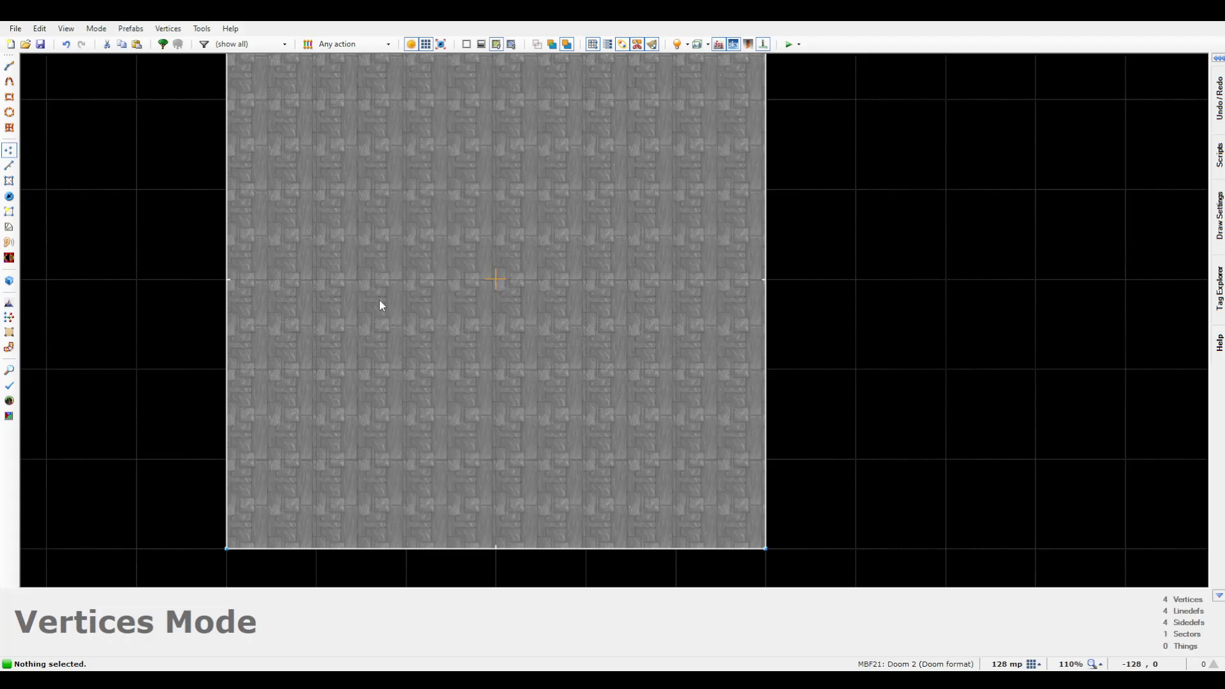
Step: Examine the textures on the room's four walls in 3D visual mode
{"action": "key", "text": "q"}
{"action": "key", "text": "e"}
{"action": "key", "text": "d"}
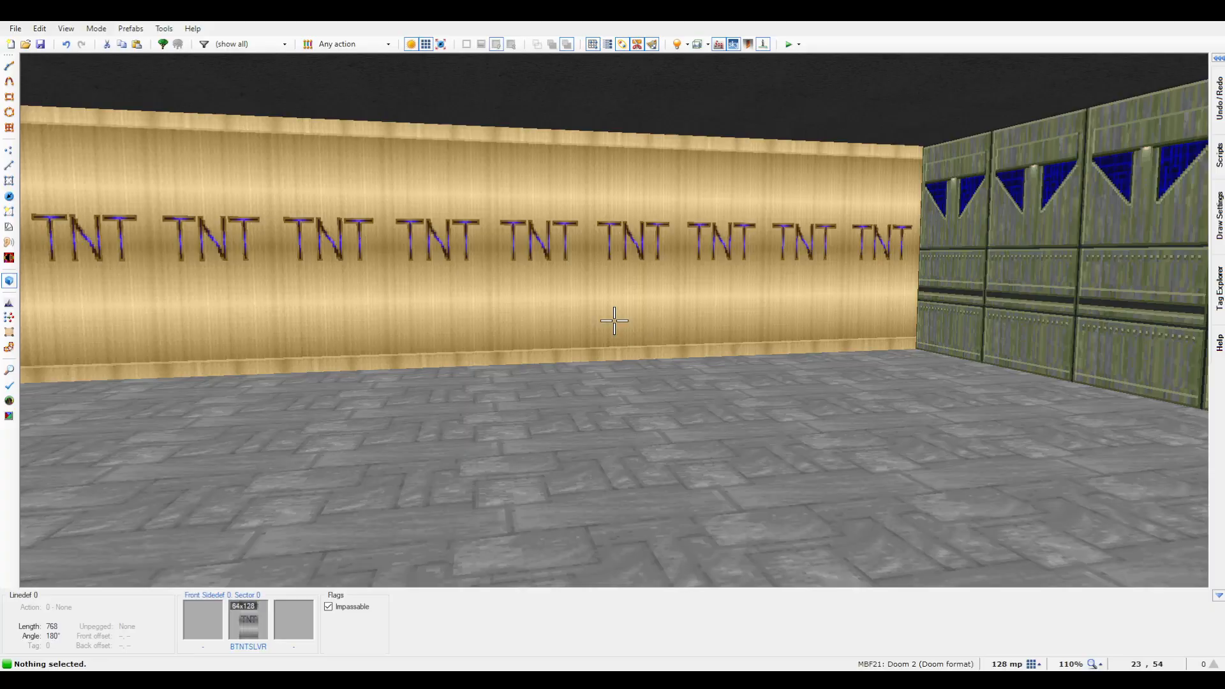
{"action": "key", "text": "s"}
{"action": "key", "text": "e"}
{"action": "key", "text": "s"}
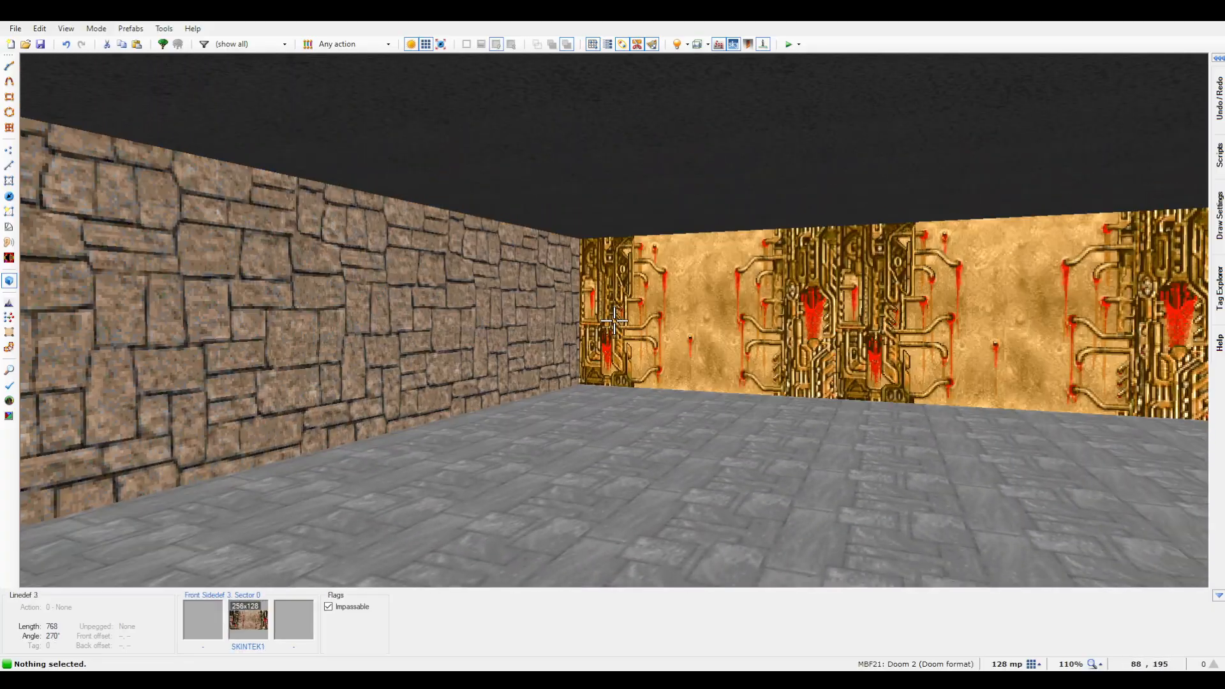
{"action": "key", "text": "d"}
{"action": "key", "text": "f"}
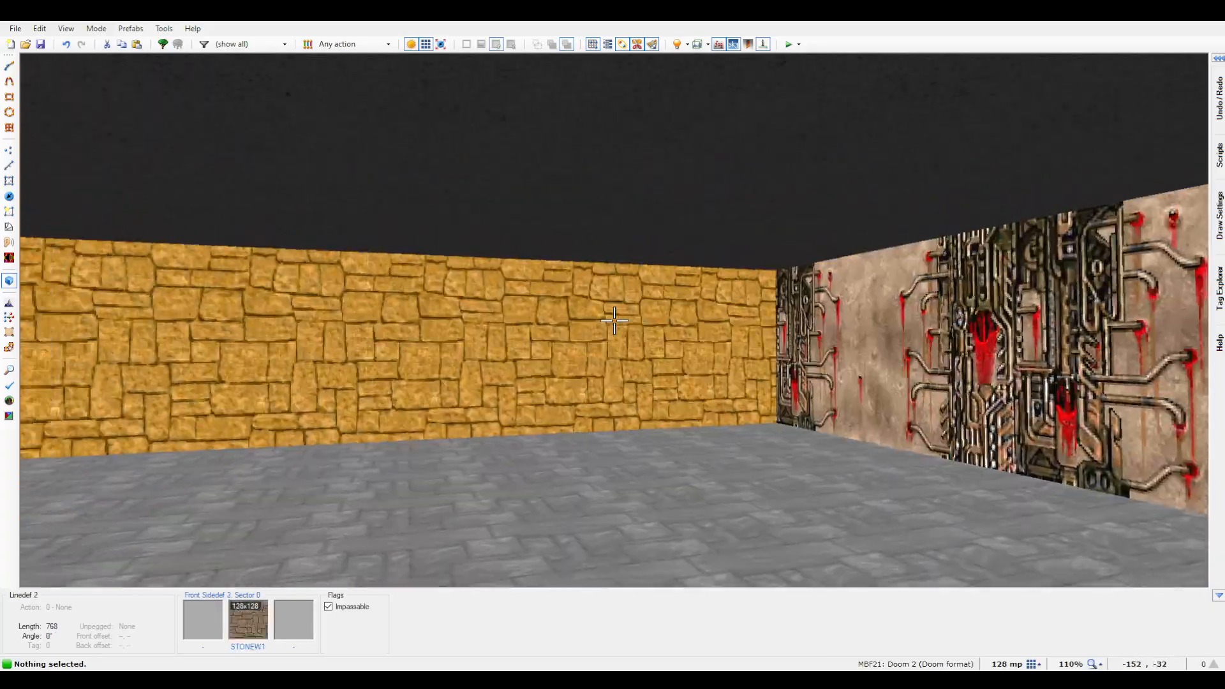
{"action": "key", "text": "f"}
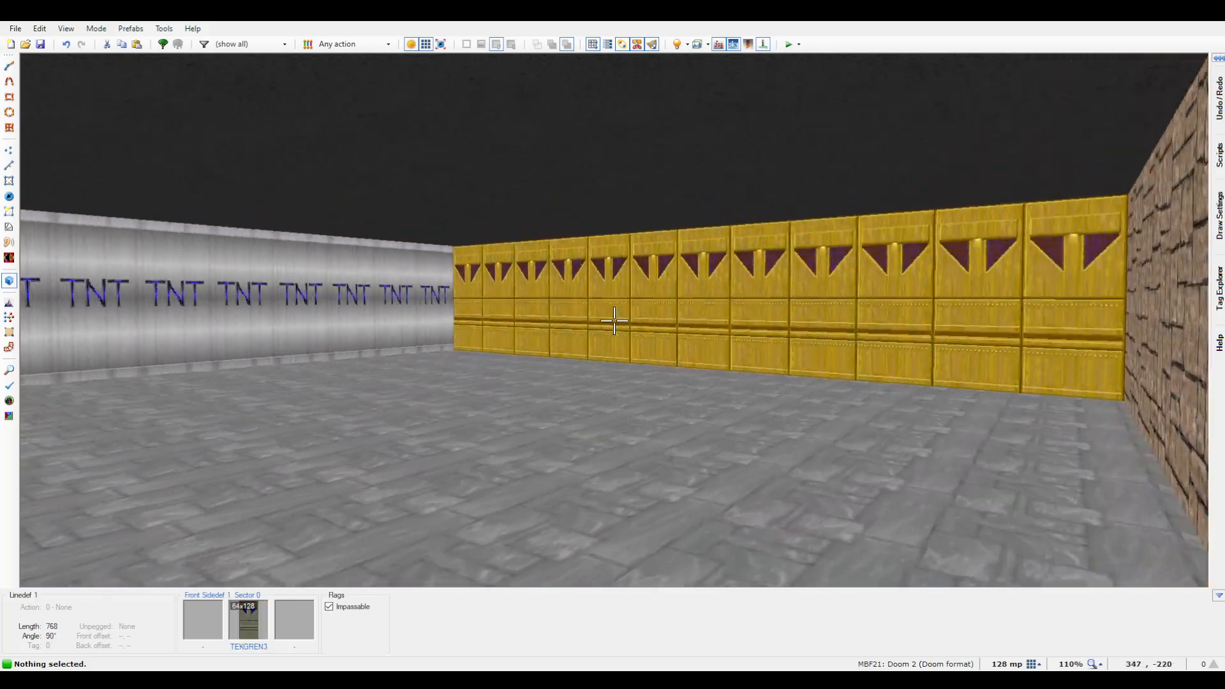
{"action": "key", "text": "e"}
{"action": "right_click", "coordinate": [614, 320]}
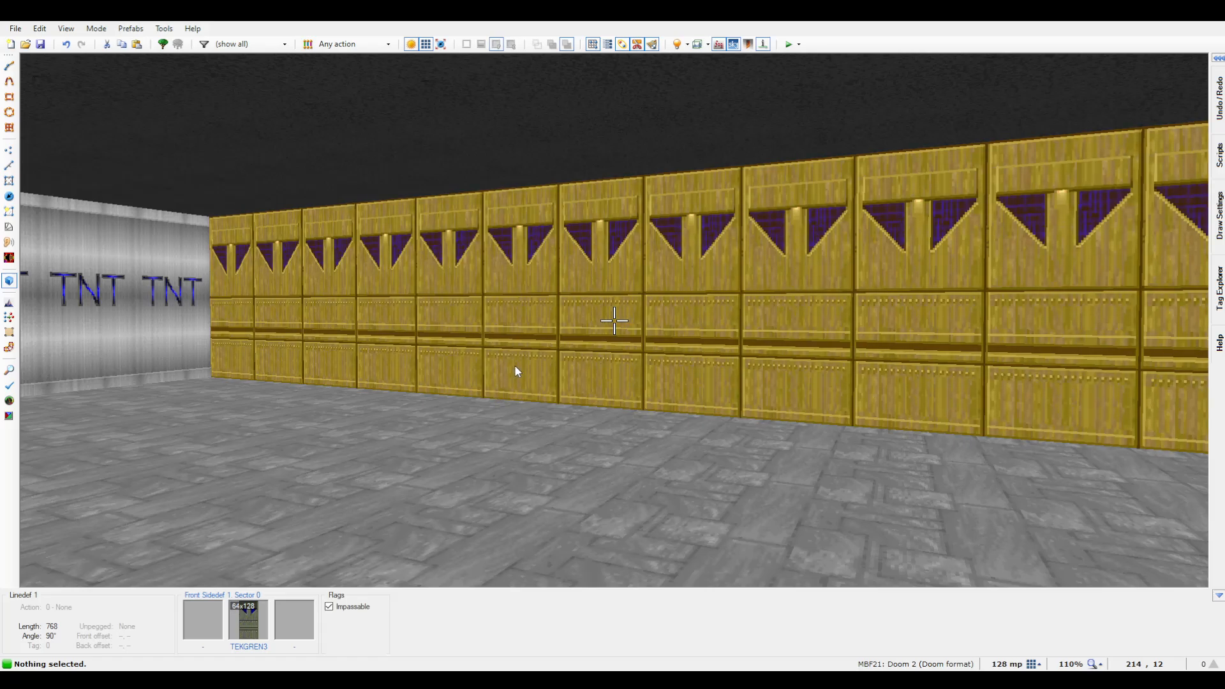
{"action": "key", "text": "e"}
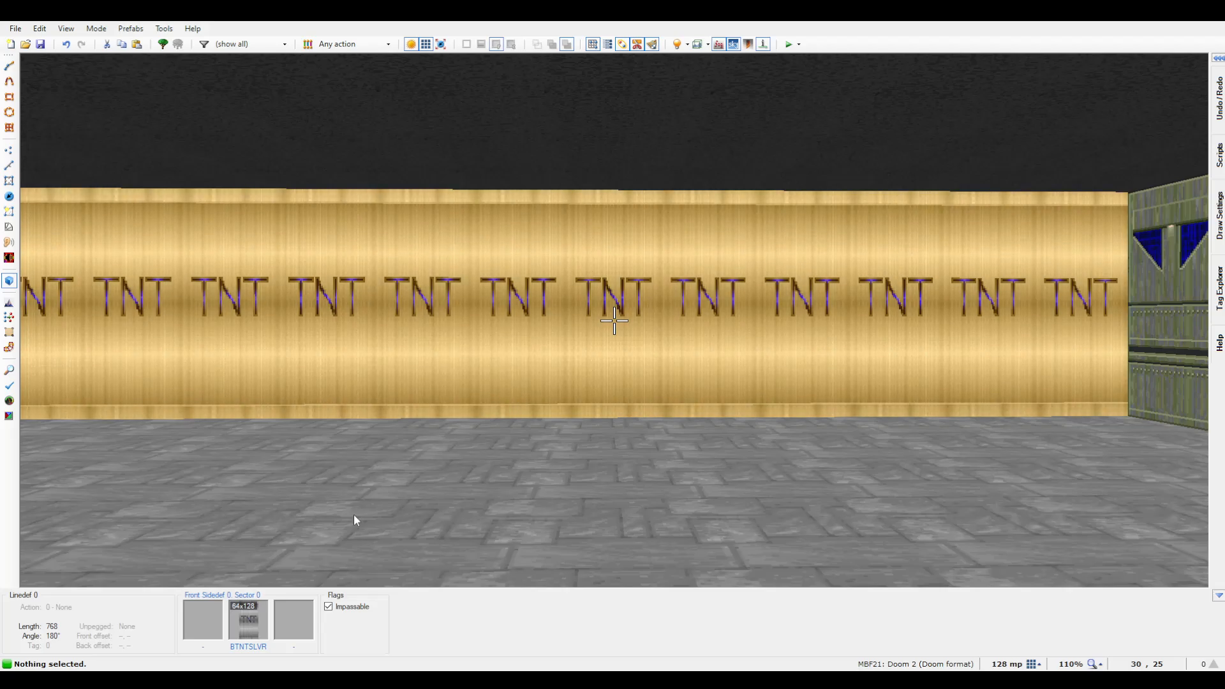
{"action": "key", "text": "e"}
{"action": "key", "text": "f"}
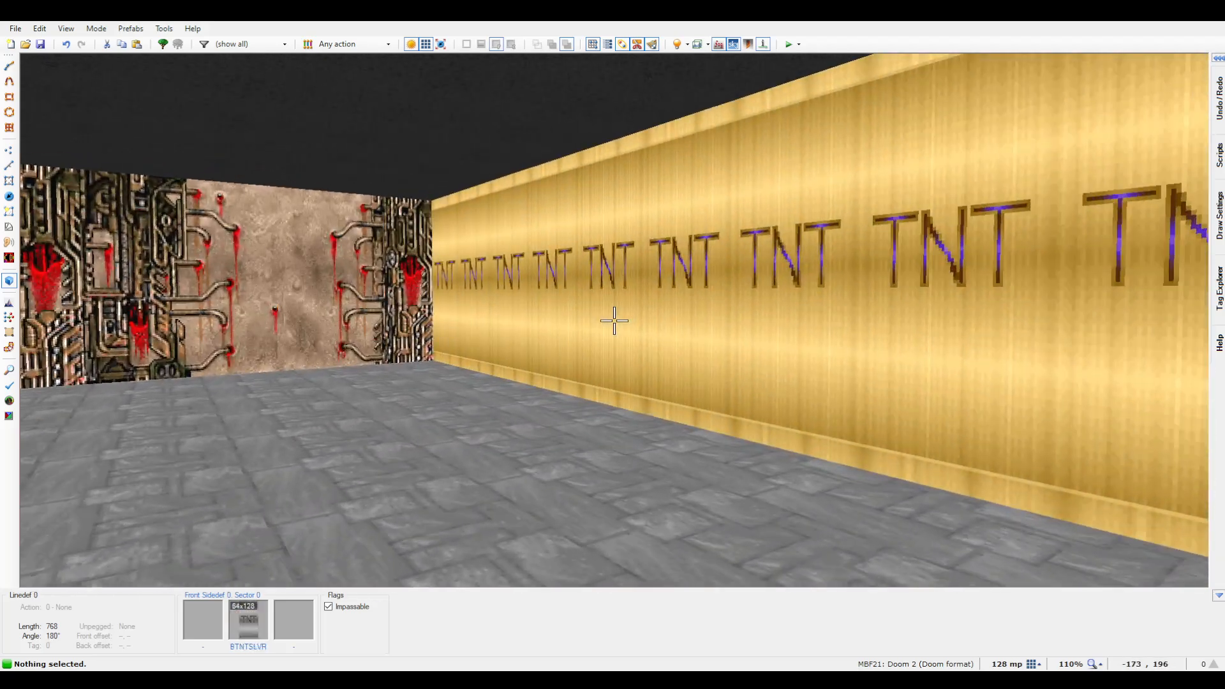
{"action": "key", "text": "s"}
{"action": "key", "text": "d"}
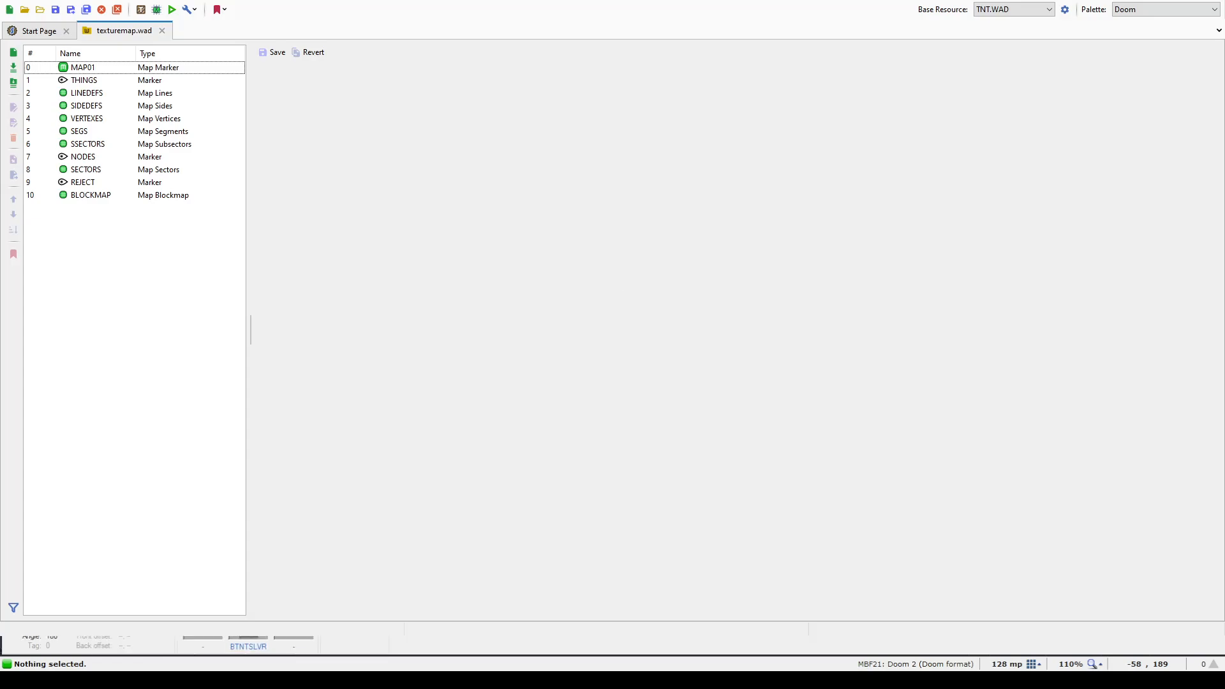
Step: Switch to SLADE and examine the map entries of texturemap.wad from MAP01 through BLOCKMAP
{"action": "left_click", "coordinate": [94, 81]}
{"action": "left_click", "coordinate": [89, 120]}
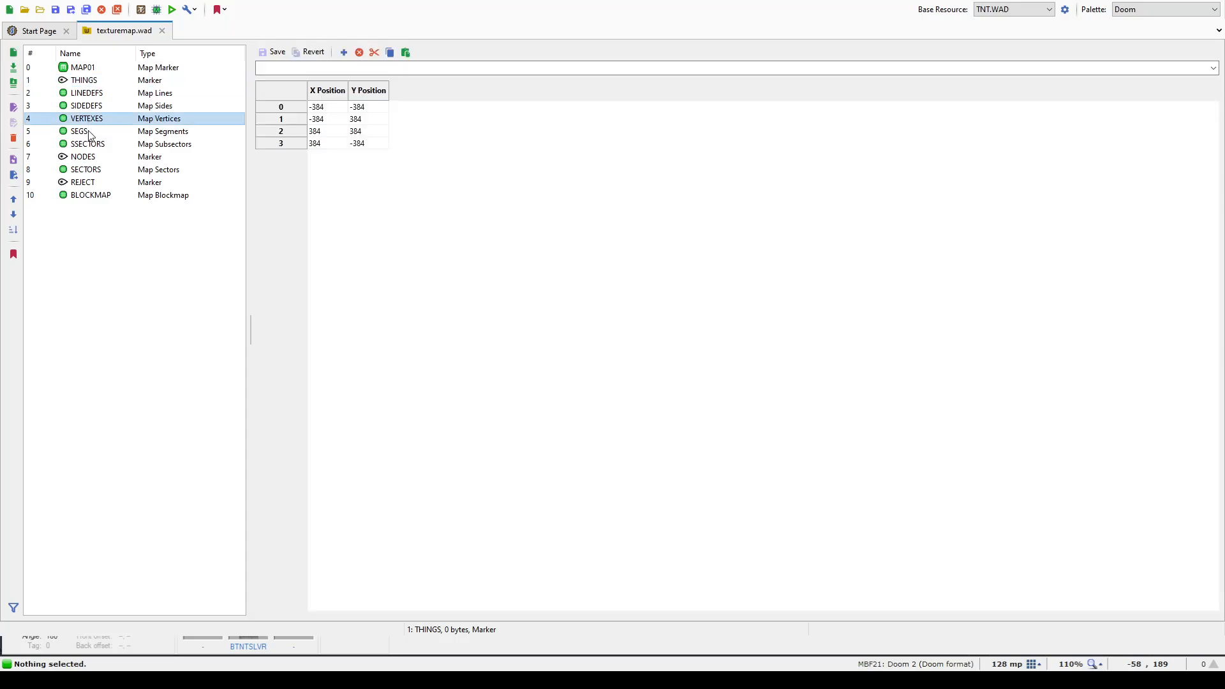
{"action": "left_click", "coordinate": [97, 194]}
{"action": "left_click", "coordinate": [92, 67]}
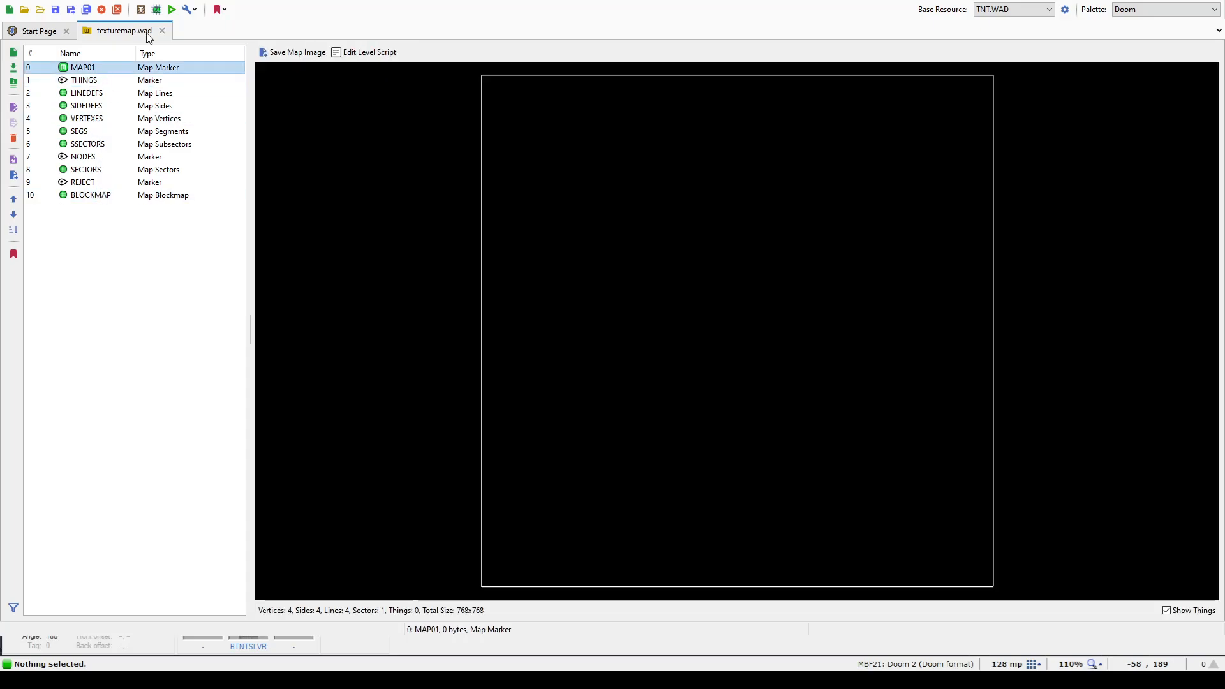
{"action": "key", "text": "Down"}
{"action": "key", "text": "Down"}
{"action": "key", "text": "Down"}
{"action": "key", "text": "Down"}
{"action": "key", "text": "Down"}
{"action": "key", "text": "Down"}
{"action": "key", "text": "Down"}
{"action": "key", "text": "Down"}
{"action": "key", "text": "Down"}
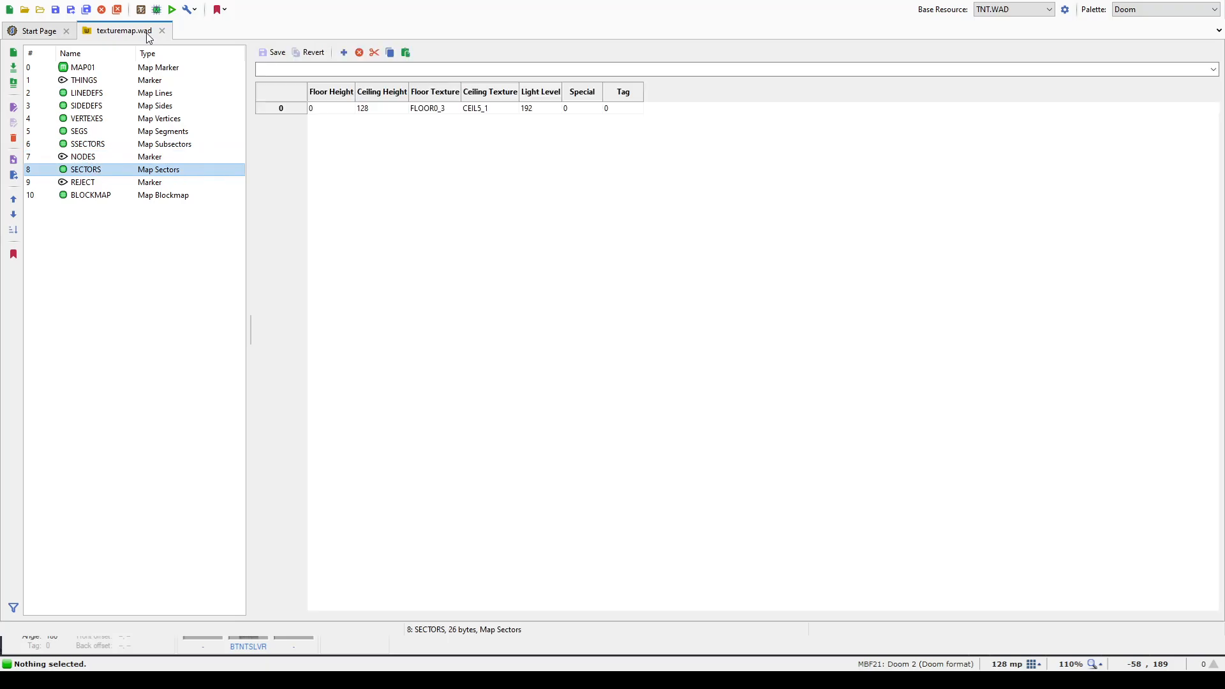
{"action": "key", "text": "Down"}
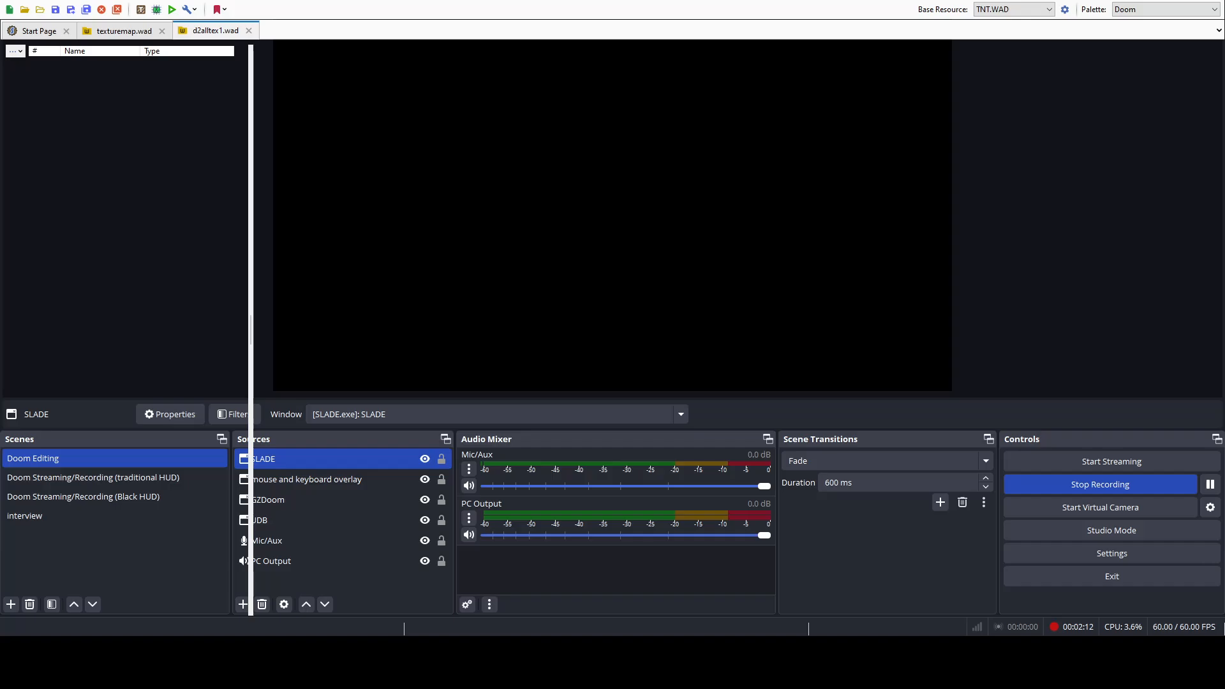
Step: Examine the TEXTURE1 entry and several patch graphics in d2alltex1.wad, such as COMP02_7 and W33_8
{"action": "left_click", "coordinate": [118, 37]}
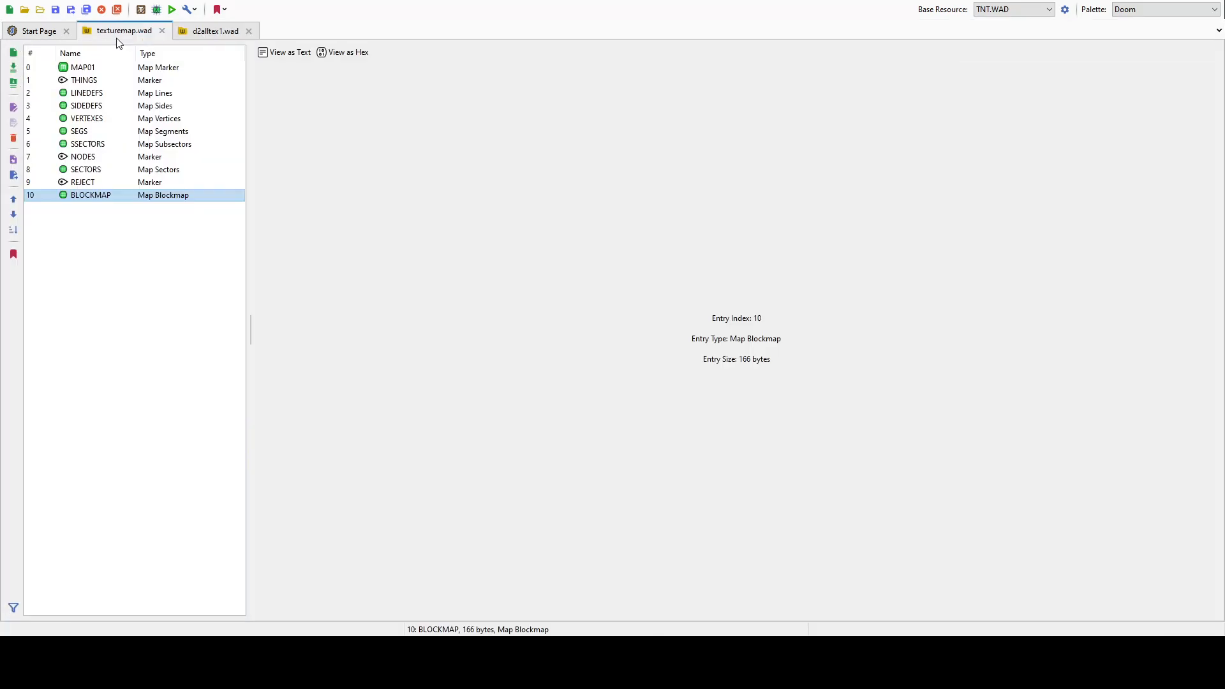
{"action": "left_click", "coordinate": [200, 38]}
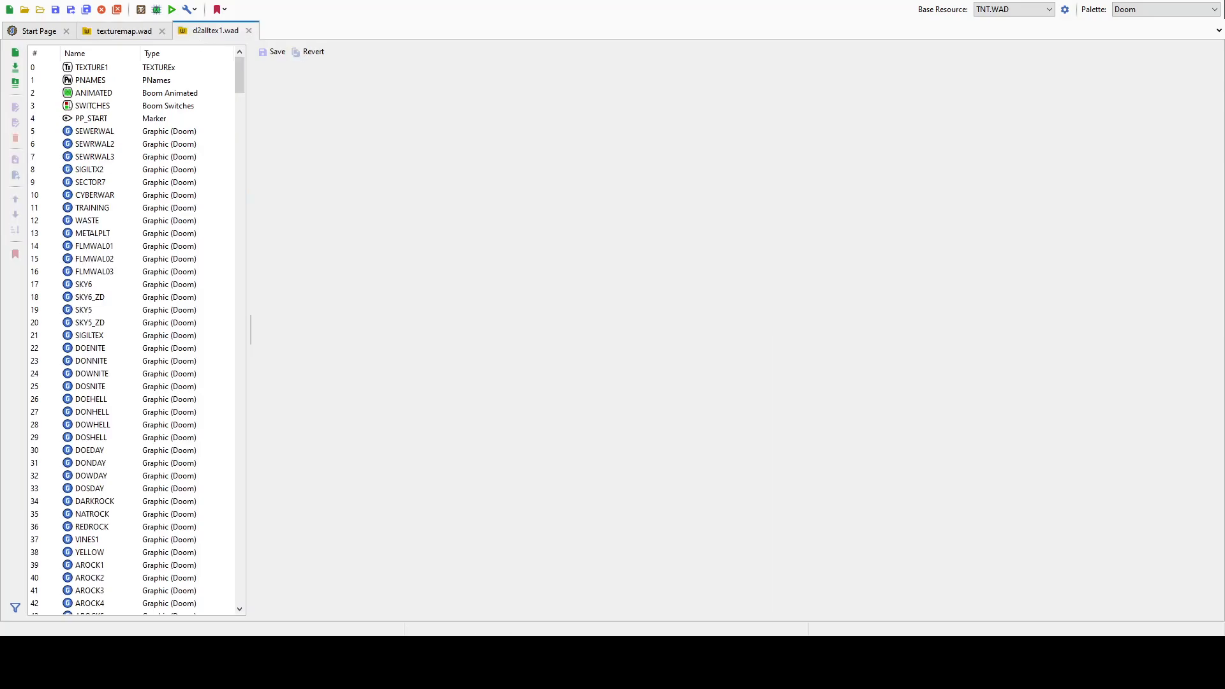
{"action": "left_click", "coordinate": [122, 69]}
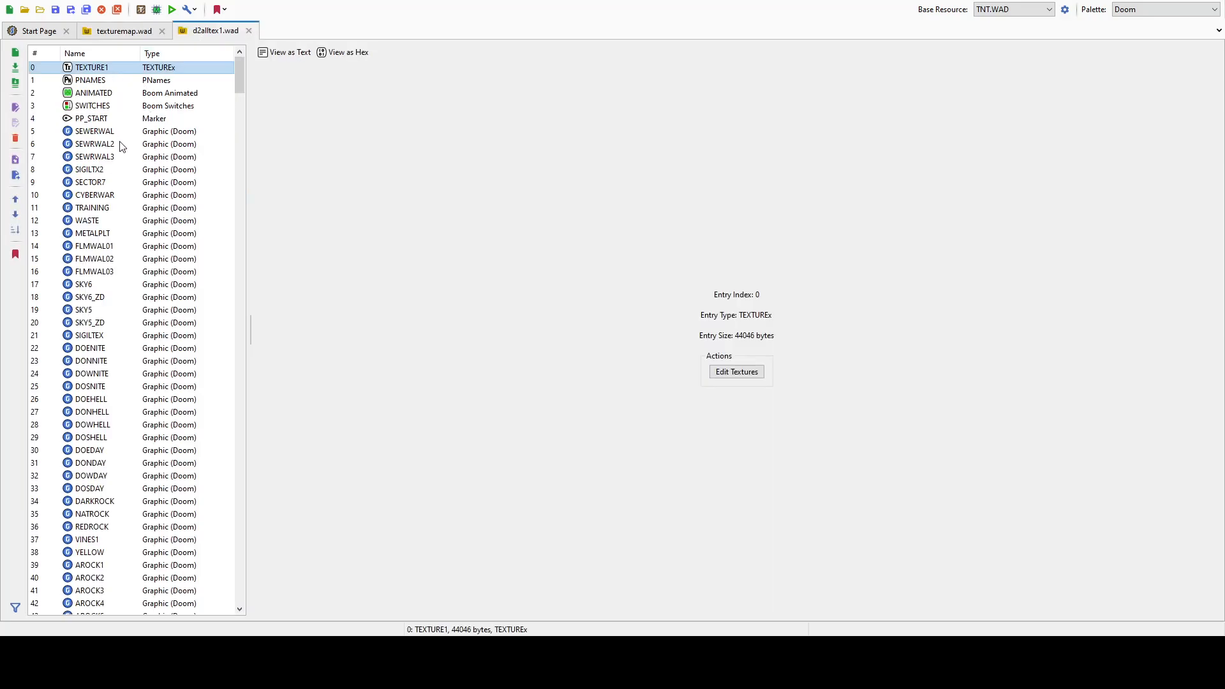
{"action": "scroll", "coordinate": [136, 172], "scroll_direction": "down", "scroll_amount": 4}
{"action": "scroll", "coordinate": [136, 173], "scroll_direction": "down", "scroll_amount": 2}
{"action": "left_click_drag", "start_coordinate": [244, 104], "coordinate": [231, 355]}
{"action": "left_click", "coordinate": [90, 335]}
{"action": "left_click", "coordinate": [80, 323]}
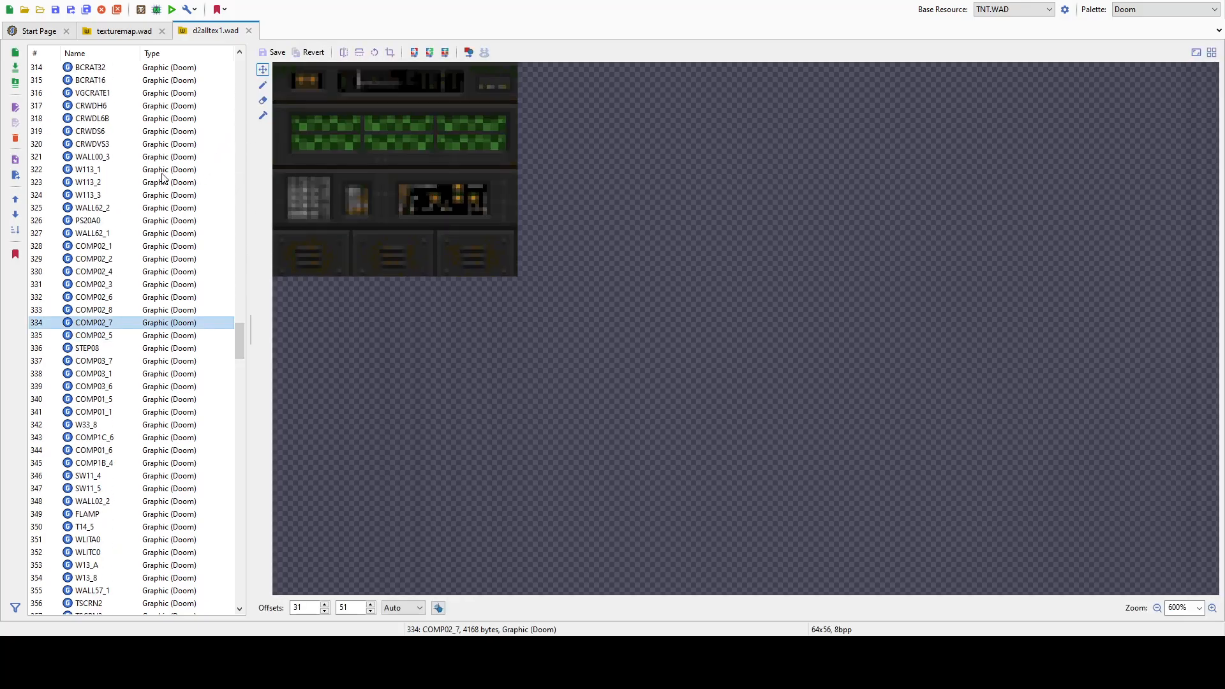
{"action": "left_click", "coordinate": [145, 171]}
{"action": "left_click", "coordinate": [139, 247]}
{"action": "left_click", "coordinate": [130, 323]}
{"action": "left_click", "coordinate": [119, 363]}
{"action": "left_click", "coordinate": [118, 399]}
{"action": "left_click", "coordinate": [117, 425]}
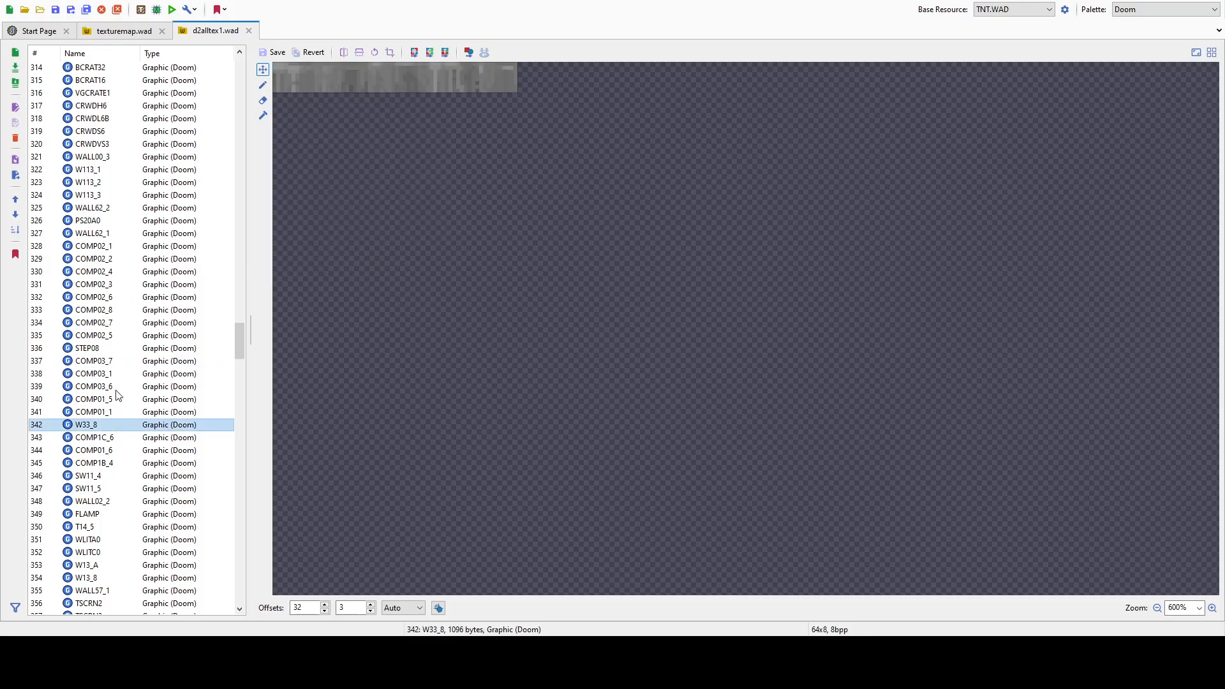
Step: Examine the end markers of d2alltex1.wad and the SEWER-1 and CONS1_9 flats between FF_START and FF_END
{"action": "left_click_drag", "start_coordinate": [235, 357], "coordinate": [238, 586]}
{"action": "left_click", "coordinate": [92, 553]}
{"action": "left_click", "coordinate": [90, 565]}
{"action": "left_click", "coordinate": [88, 578]}
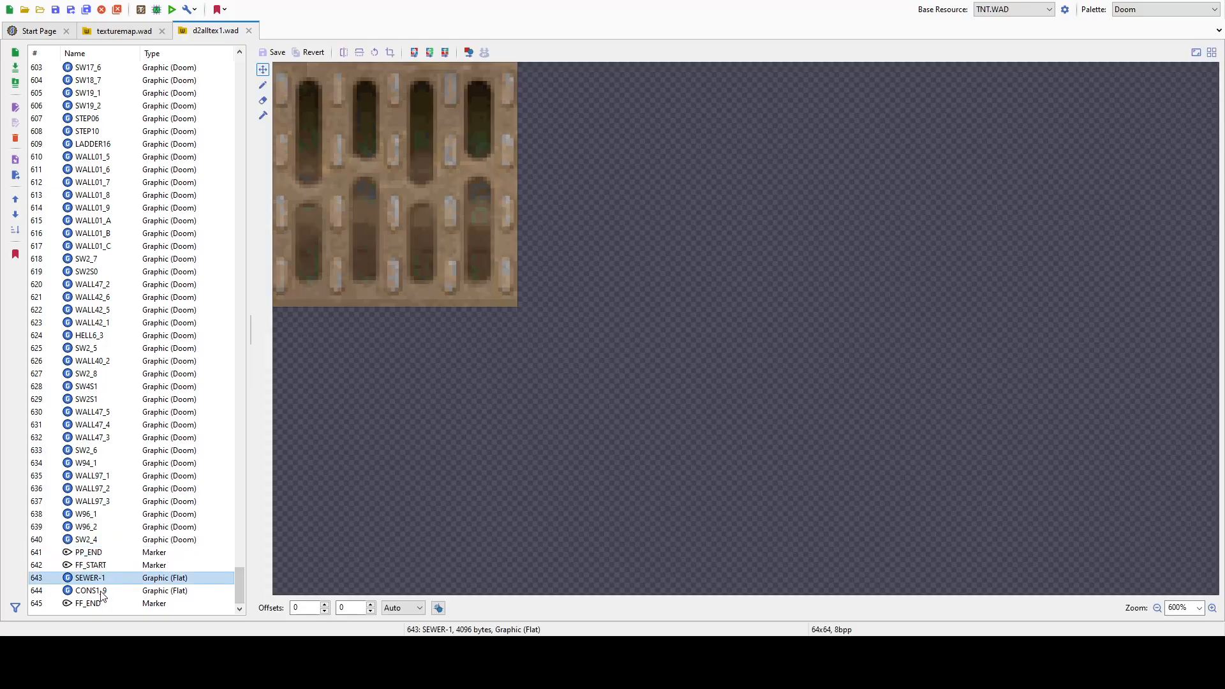
{"action": "left_click", "coordinate": [102, 591]}
{"action": "left_click", "coordinate": [90, 579]}
{"action": "left_click", "coordinate": [169, 603]}
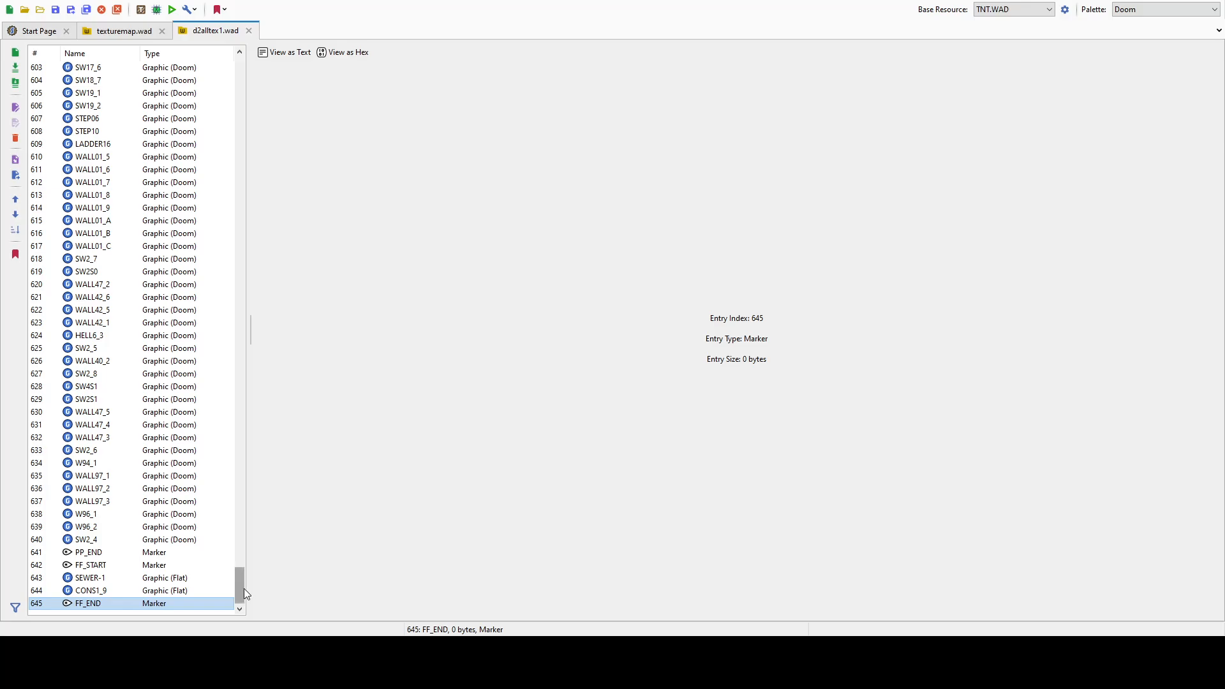
Step: Copy all entries of d2alltex1.wad and paste them into texturemap.wad after the BLOCKMAP entry
{"action": "left_click_drag", "start_coordinate": [244, 588], "coordinate": [267, 63]}
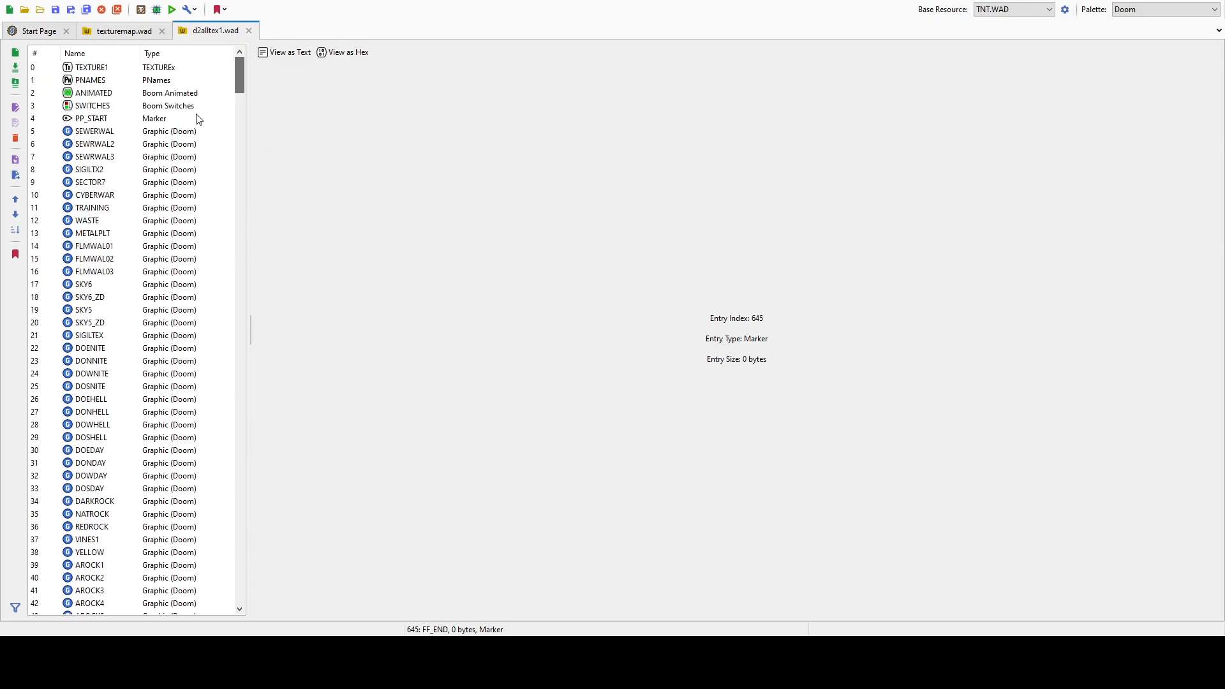
{"action": "key", "text": "ctrl+a"}
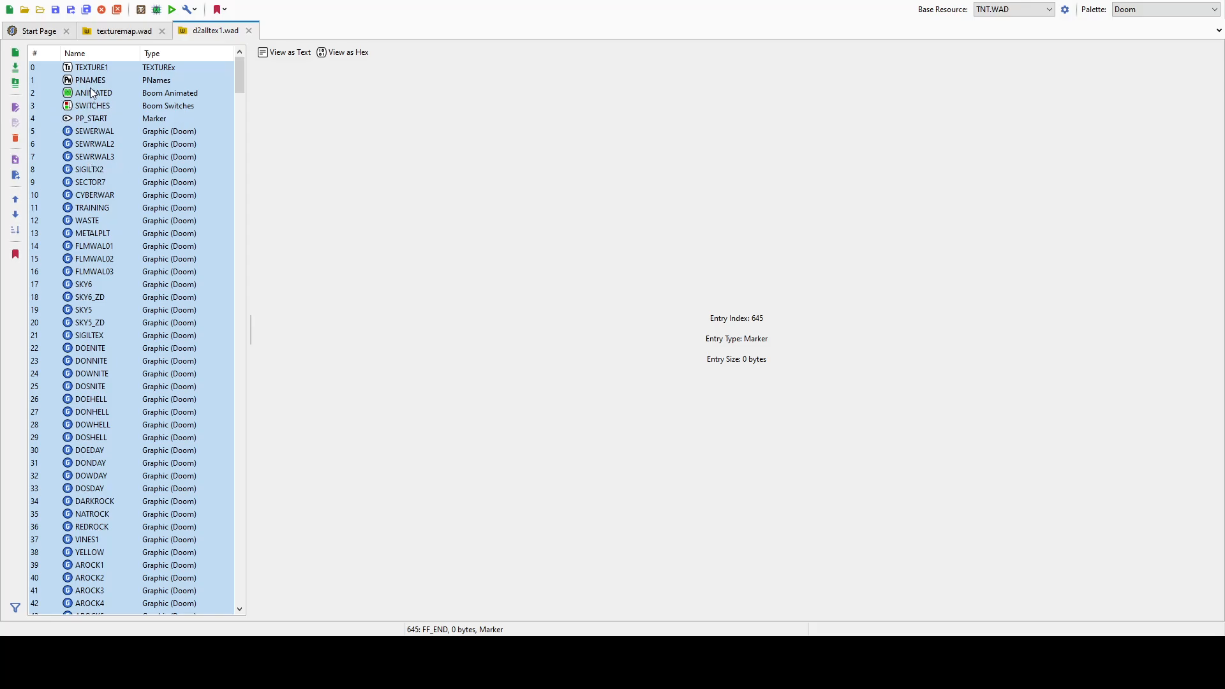
{"action": "left_click", "coordinate": [118, 31]}
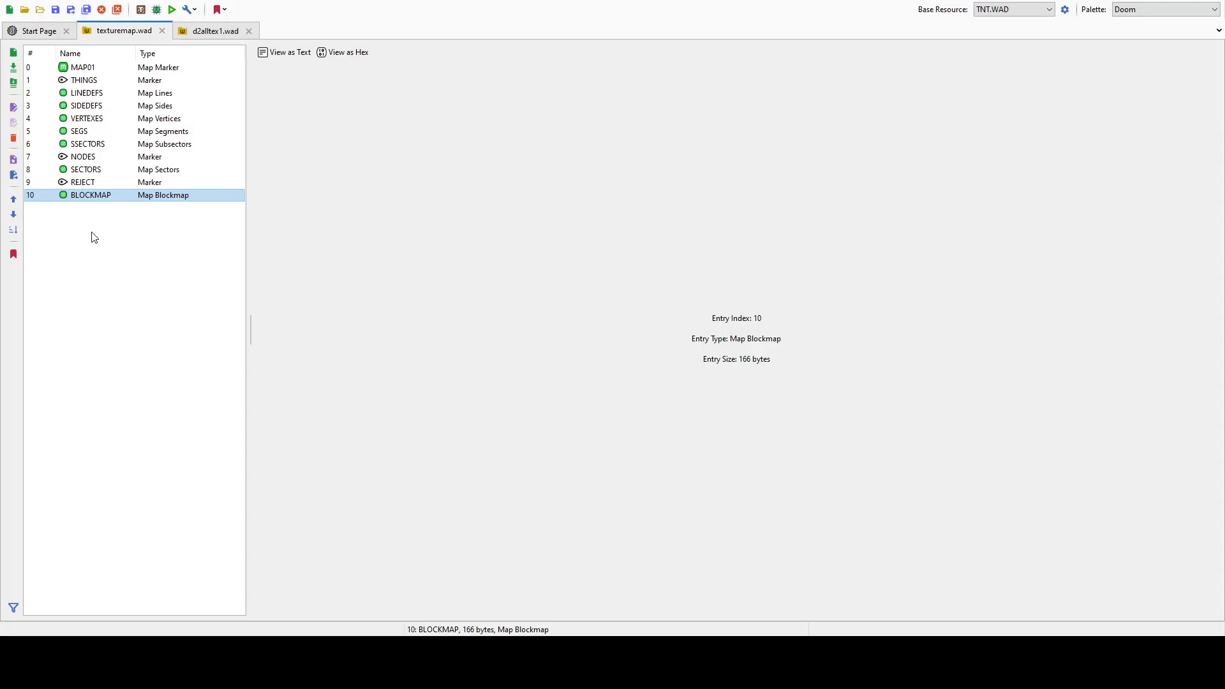
{"action": "left_click", "coordinate": [96, 195]}
{"action": "key", "text": "ctrl+v"}
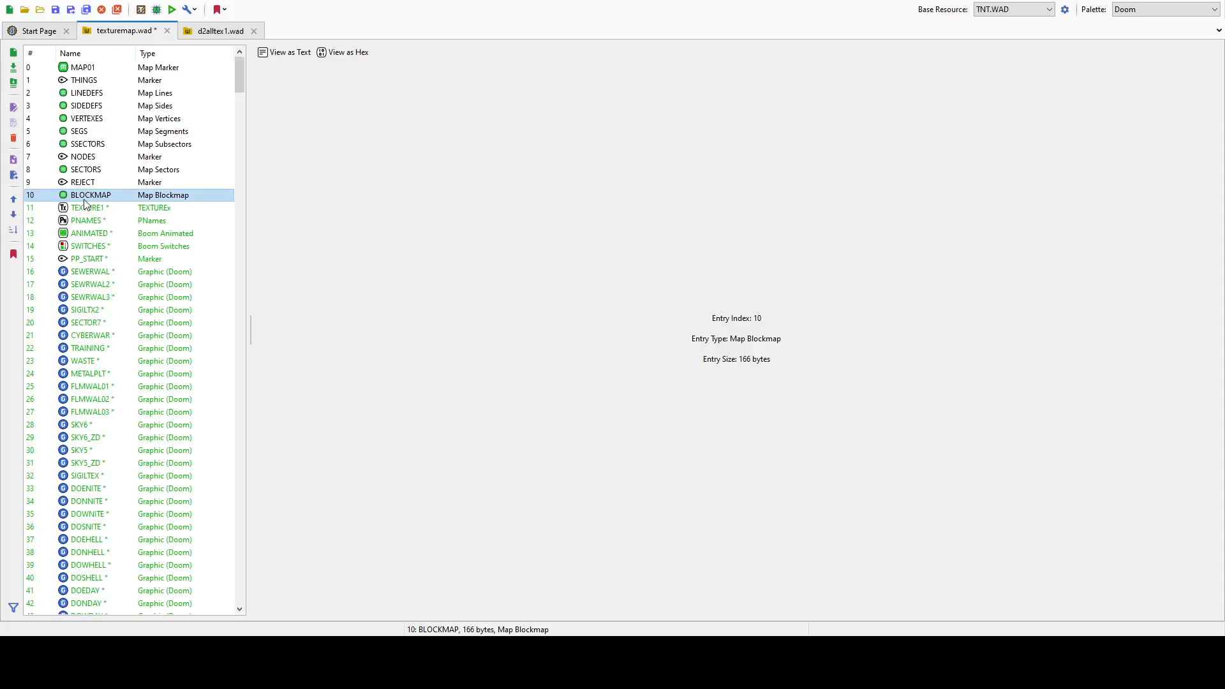
Step: Check the pasted TEXTURE1 and PNAMES entries alongside MAP01 and save texturemap.wad
{"action": "left_click", "coordinate": [89, 220]}
{"action": "left_click", "coordinate": [118, 207]}
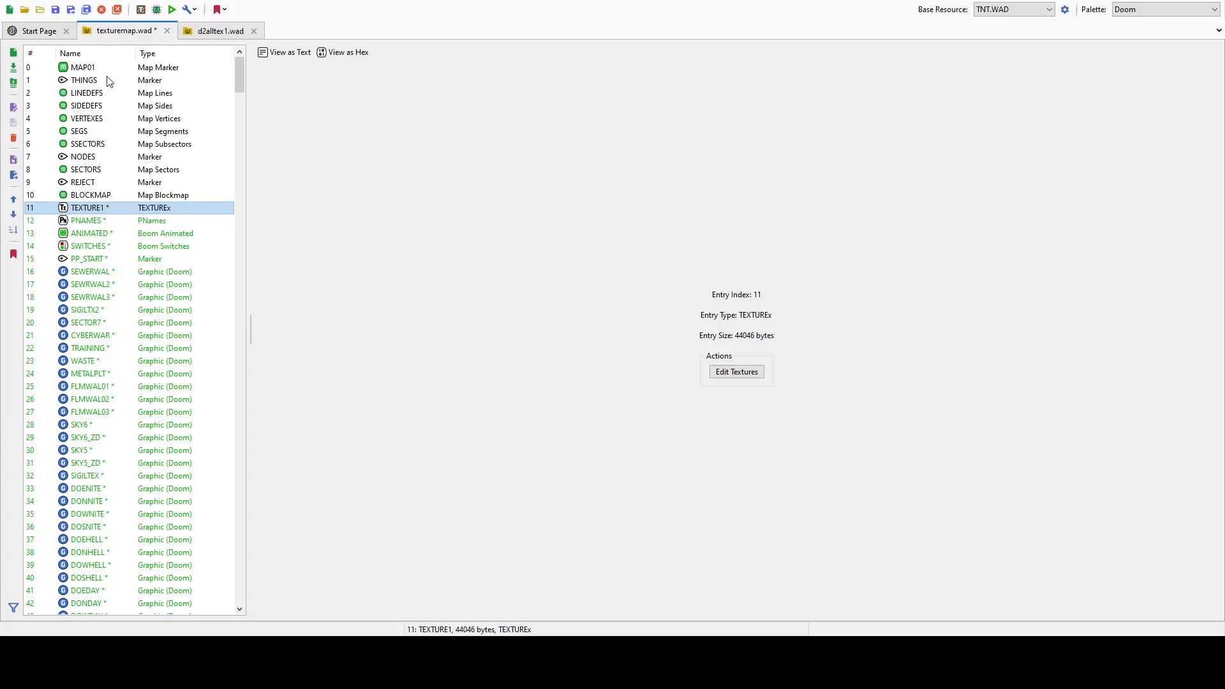
{"action": "left_click", "coordinate": [106, 70]}
{"action": "scroll", "coordinate": [78, 510], "scroll_direction": "down", "scroll_amount": 2}
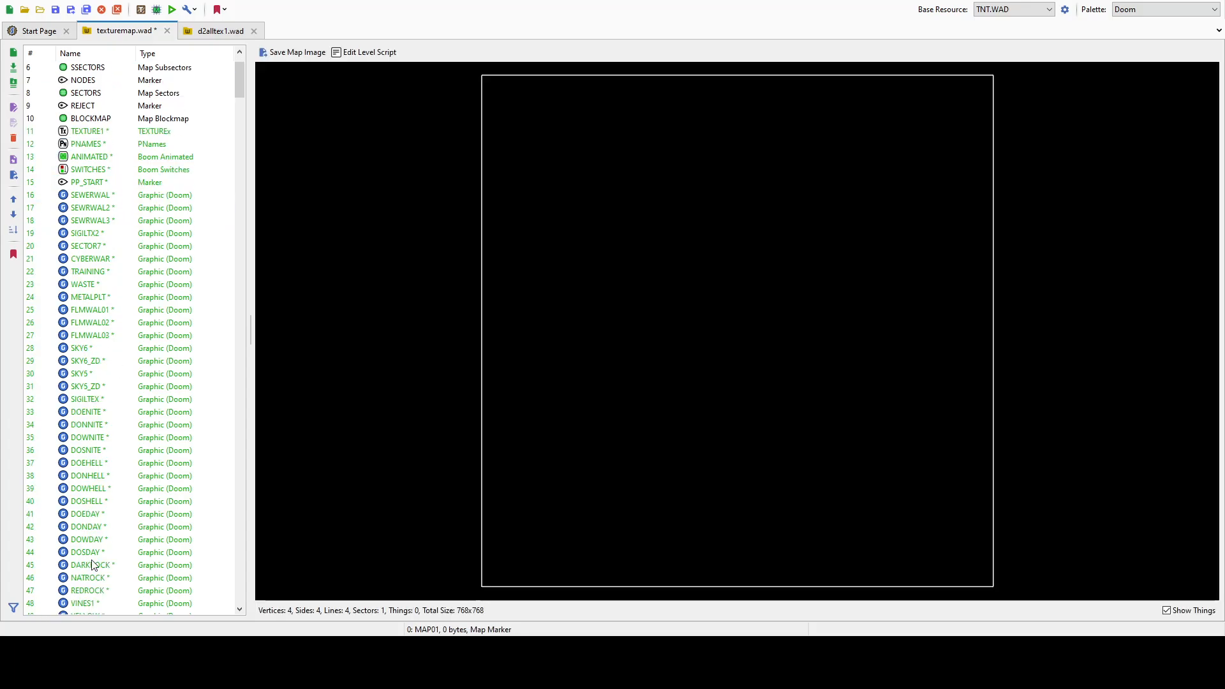
{"action": "key", "text": "ctrl+s"}
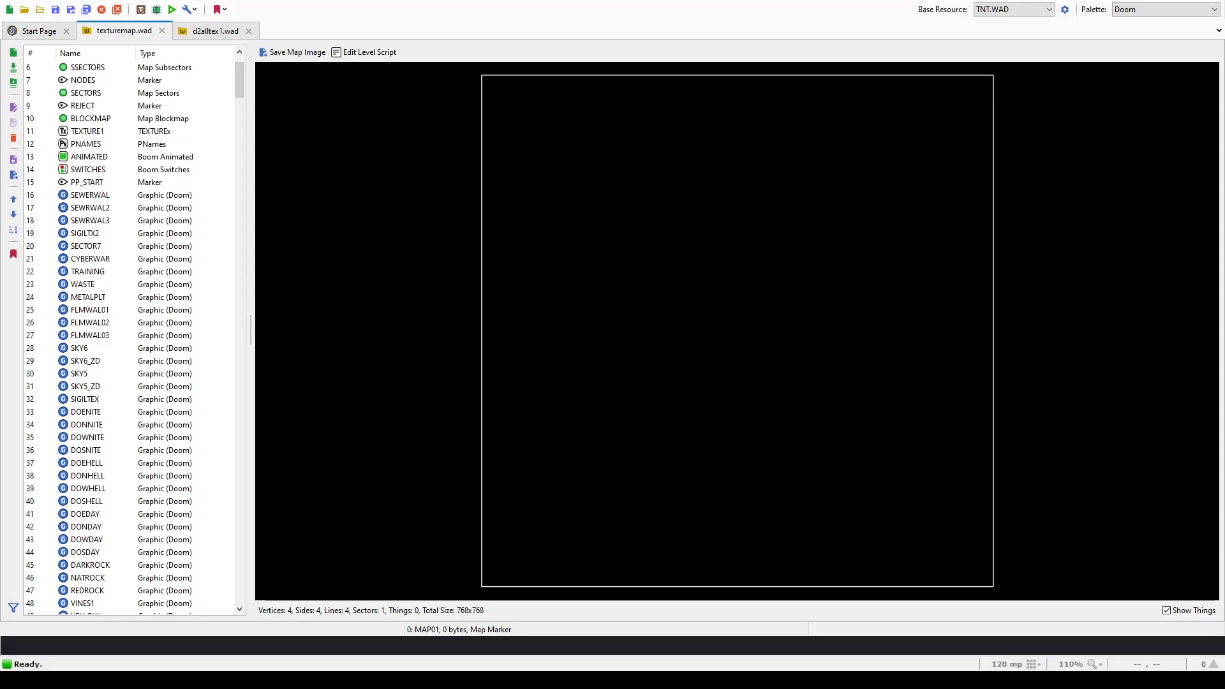
Step: Switch to Ultimate Doom Builder and remove the d2alltex1.wad resource from the map options, keeping doom2.wad
{"action": "key", "text": "alt+Tab"}
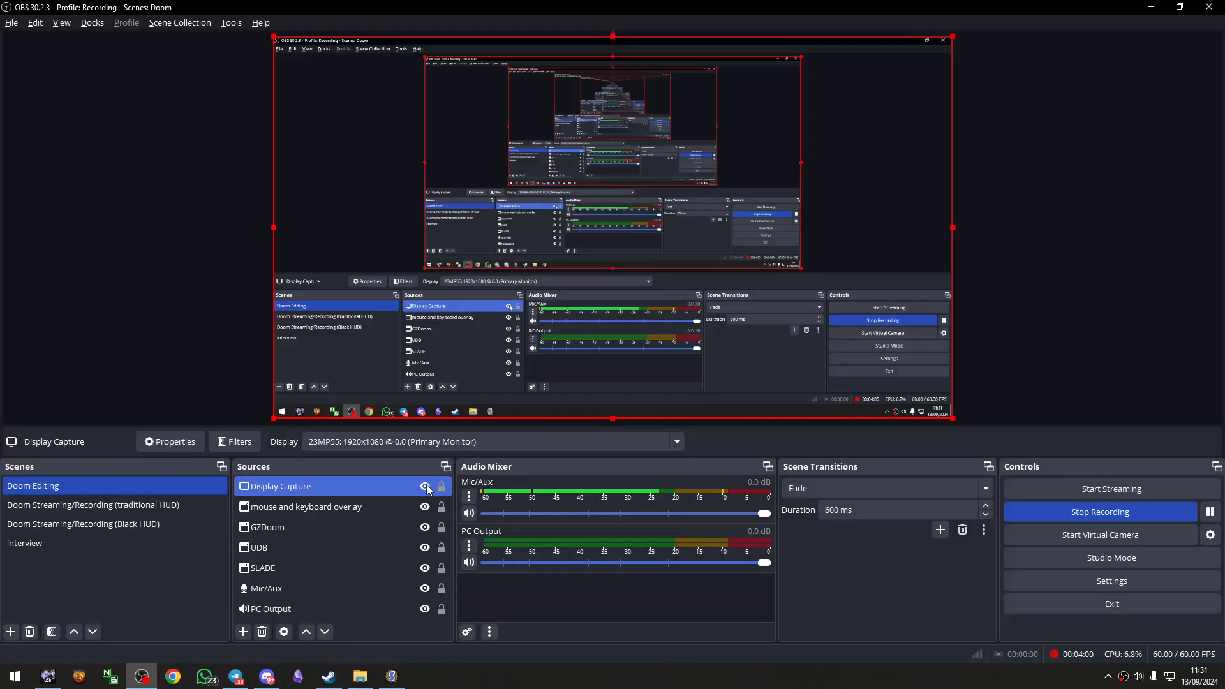
{"action": "key", "text": "alt+Tab"}
{"action": "scroll", "coordinate": [457, 364], "scroll_direction": "down", "scroll_amount": 1}
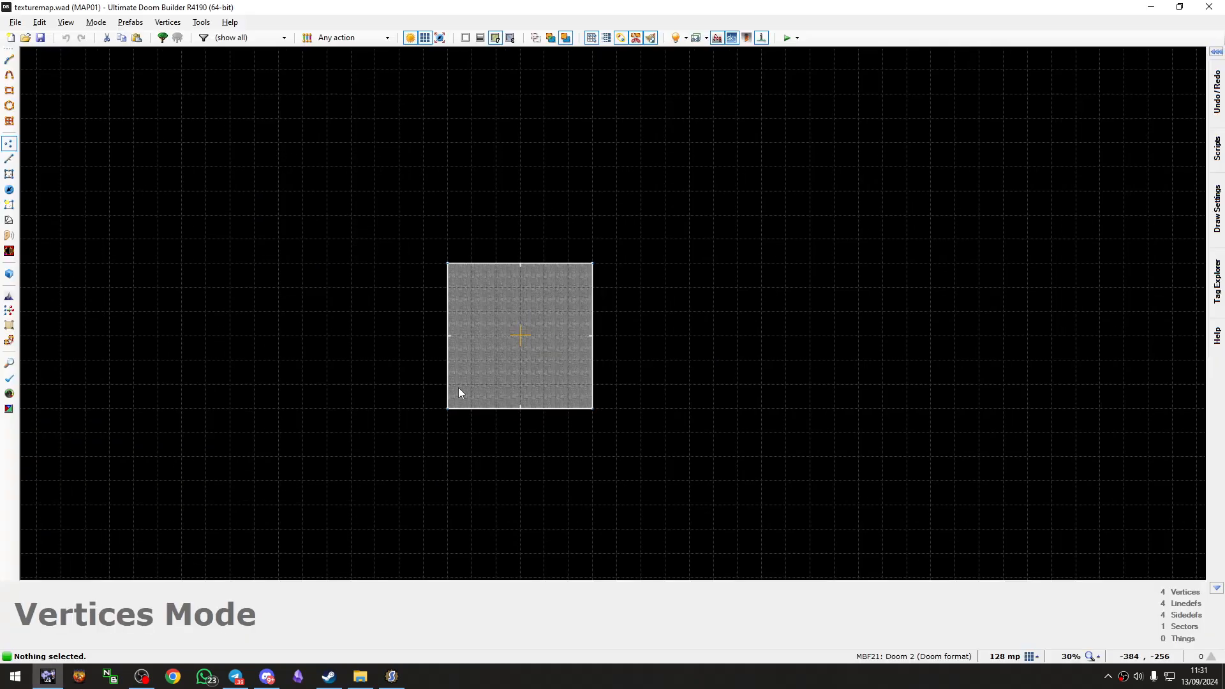
{"action": "key", "text": "F2"}
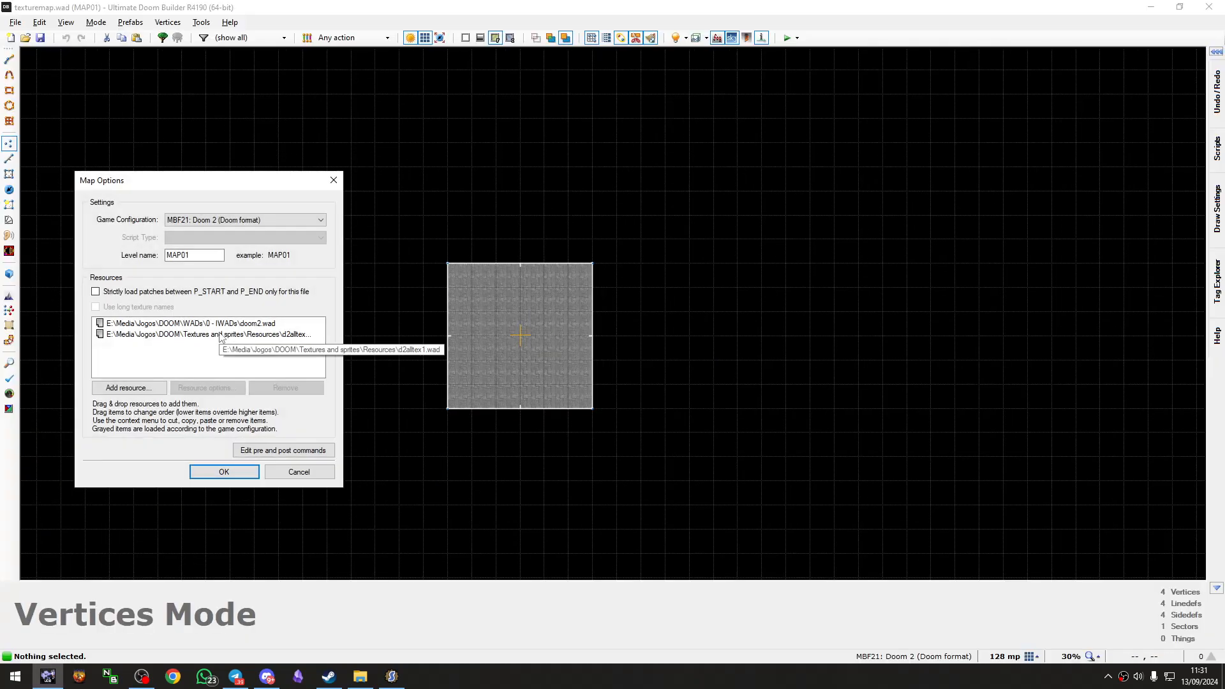
{"action": "left_click", "coordinate": [221, 334]}
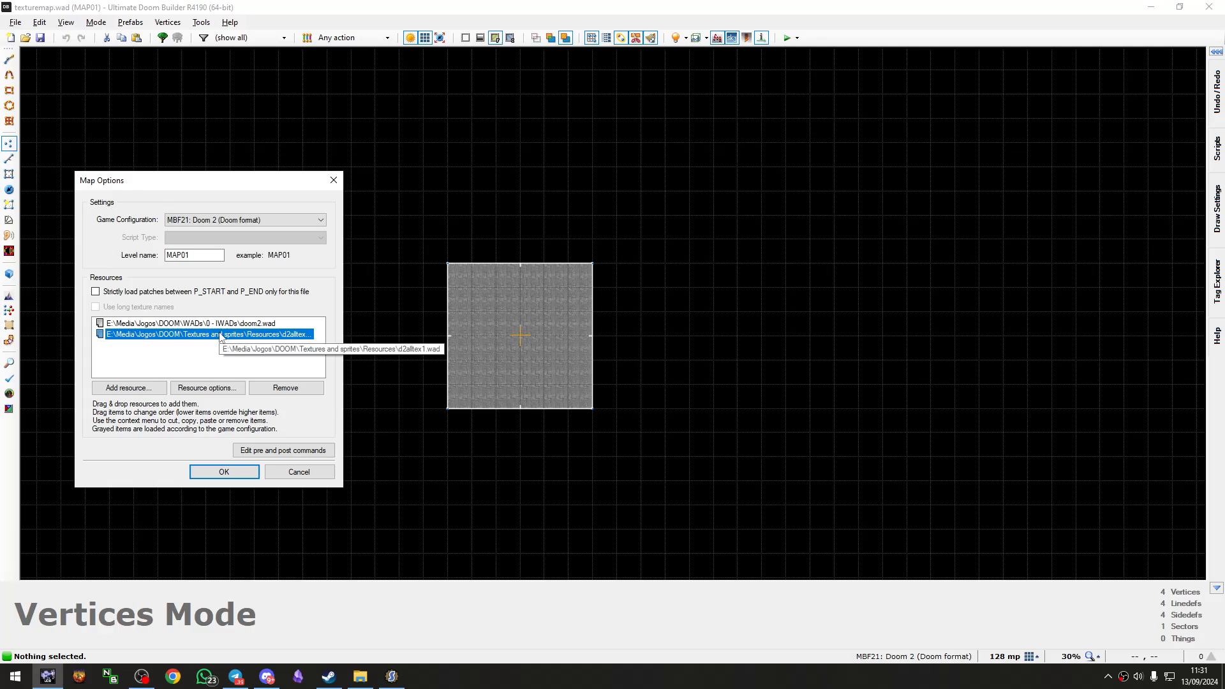
{"action": "key", "text": "Delete"}
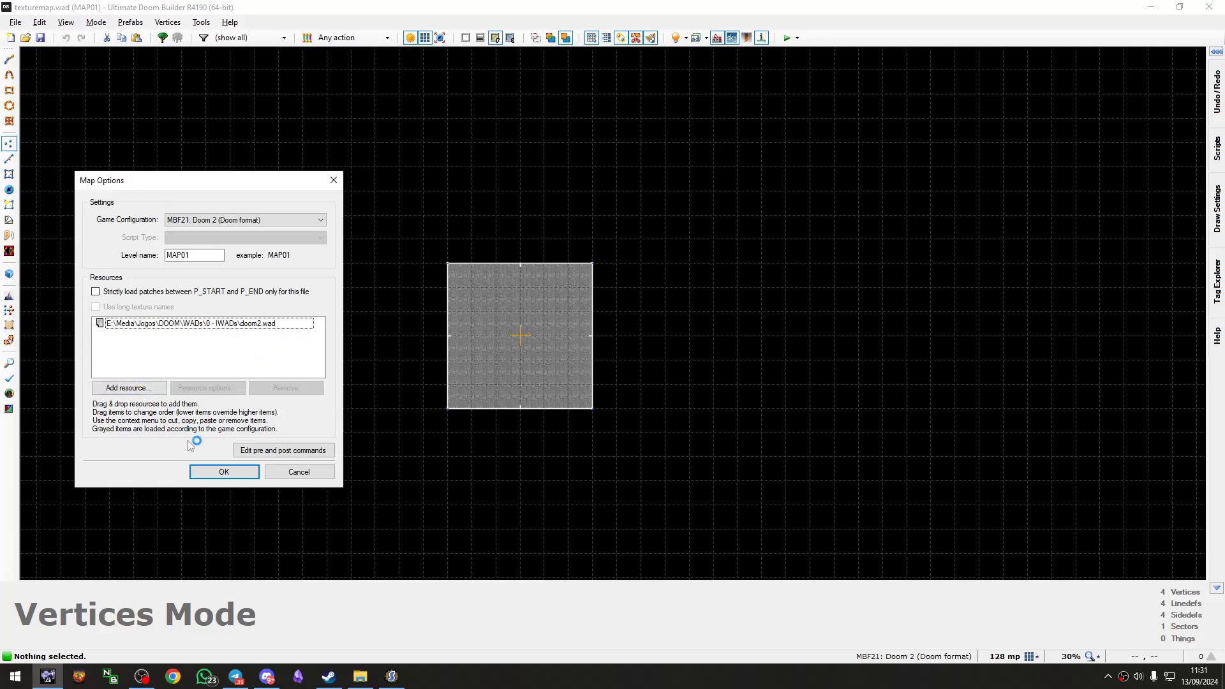
{"action": "left_click", "coordinate": [223, 472]}
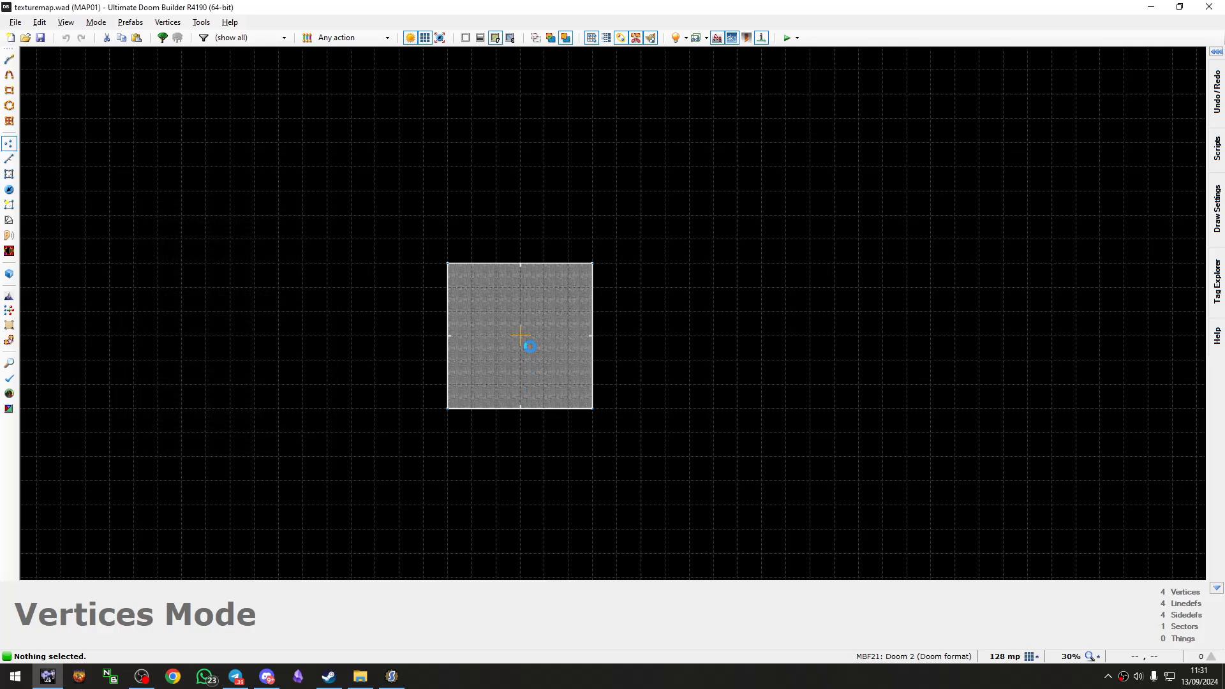
{"action": "scroll", "coordinate": [519, 339], "scroll_direction": "up", "scroll_amount": 5}
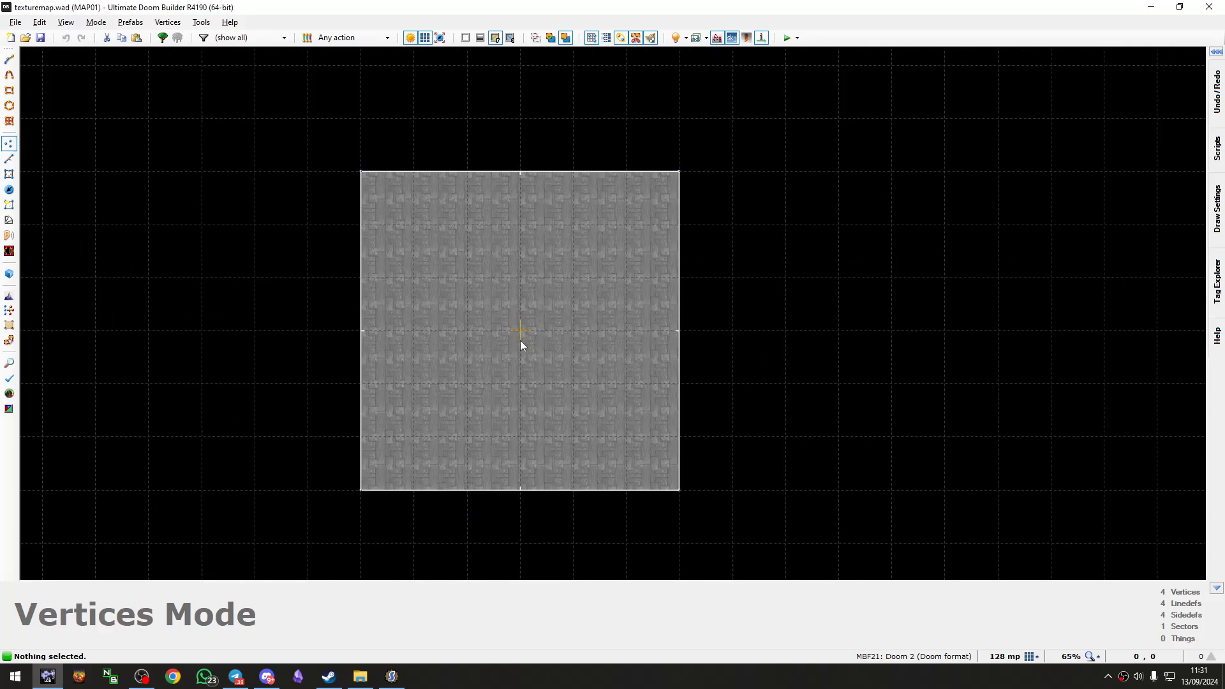
Step: Inspect the room's wall textures in the 3D view and return to the 2D map
{"action": "scroll", "coordinate": [519, 335], "scroll_direction": "up", "scroll_amount": 2}
{"action": "key", "text": "q"}
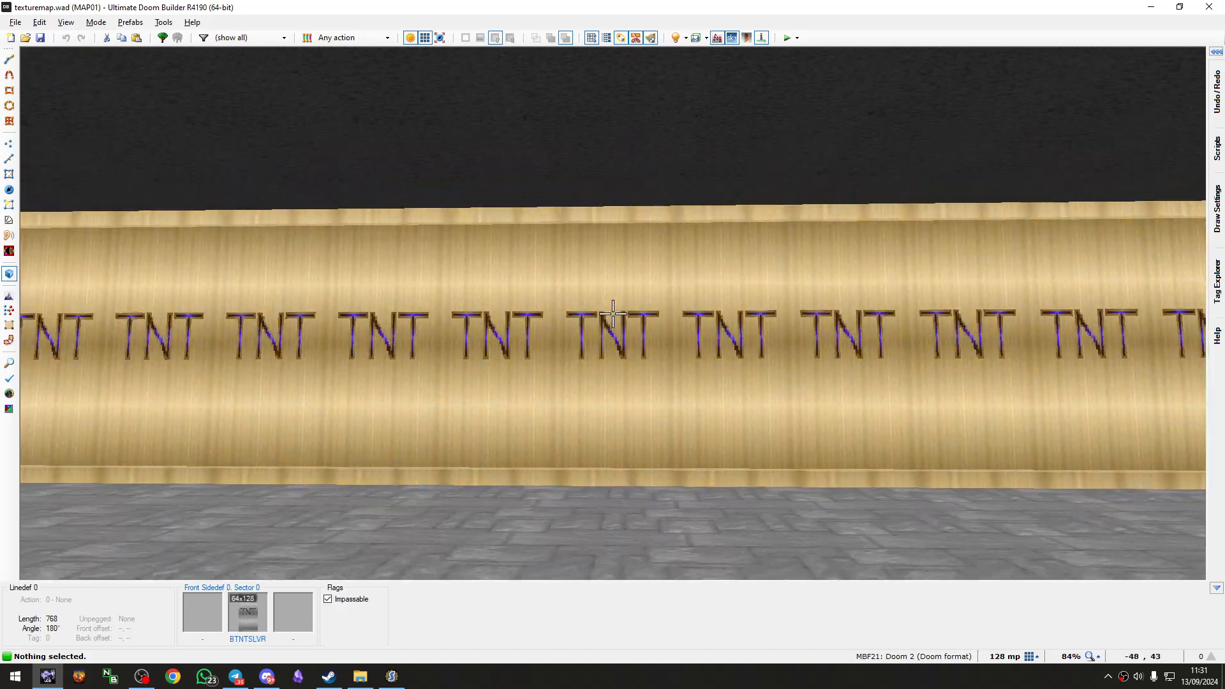
{"action": "key", "text": "w"}
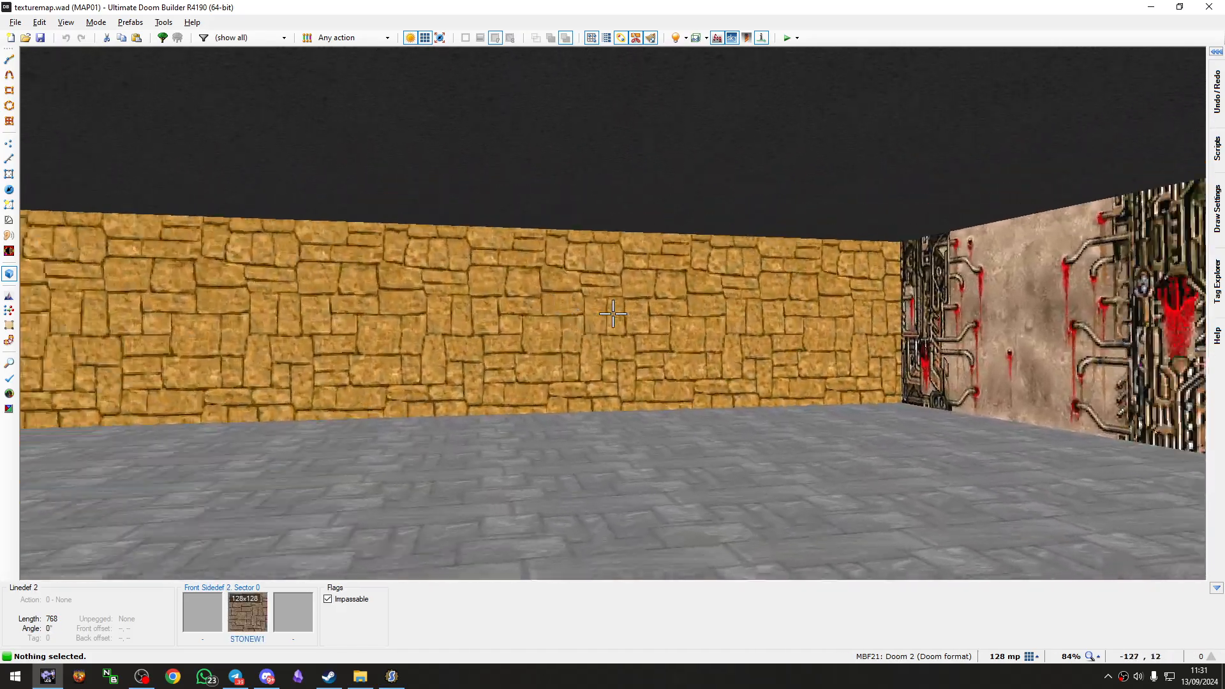
{"action": "key", "text": "s"}
{"action": "key", "text": "w"}
{"action": "key", "text": "q"}
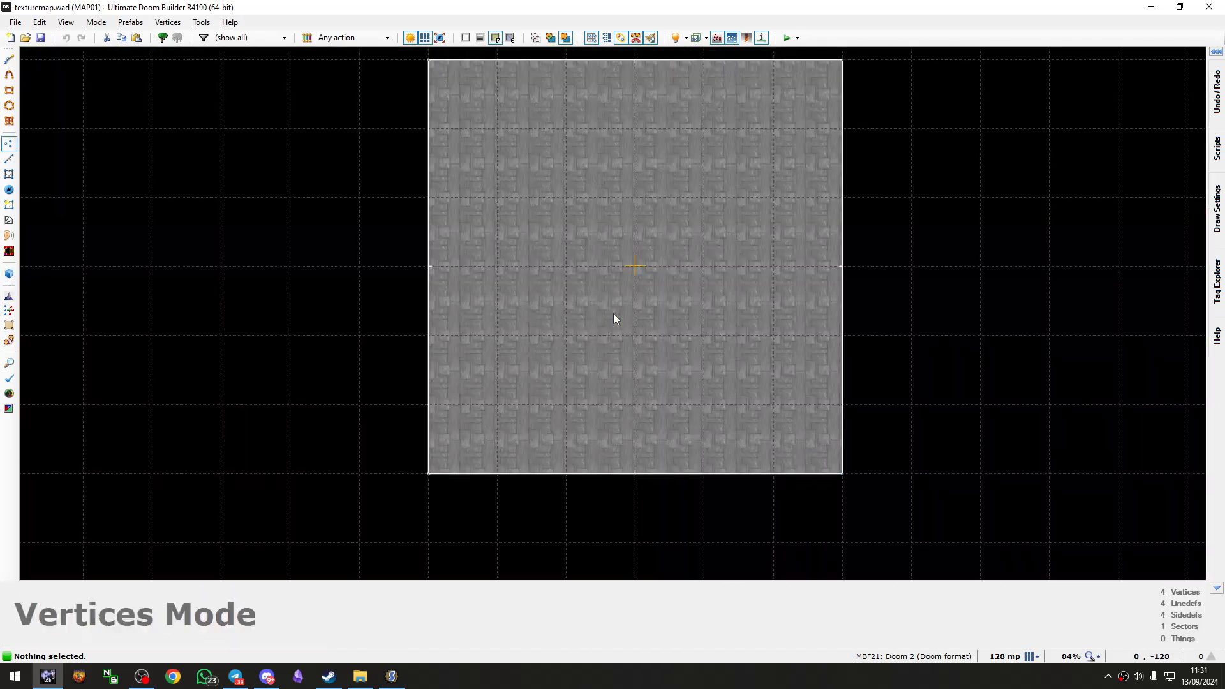
Step: Open the texture browser for the TNT wall's middle texture and list the TEXTURE1 set of texturemap.wad
{"action": "scroll", "coordinate": [614, 319], "scroll_direction": "down", "scroll_amount": 3}
{"action": "key", "text": "q"}
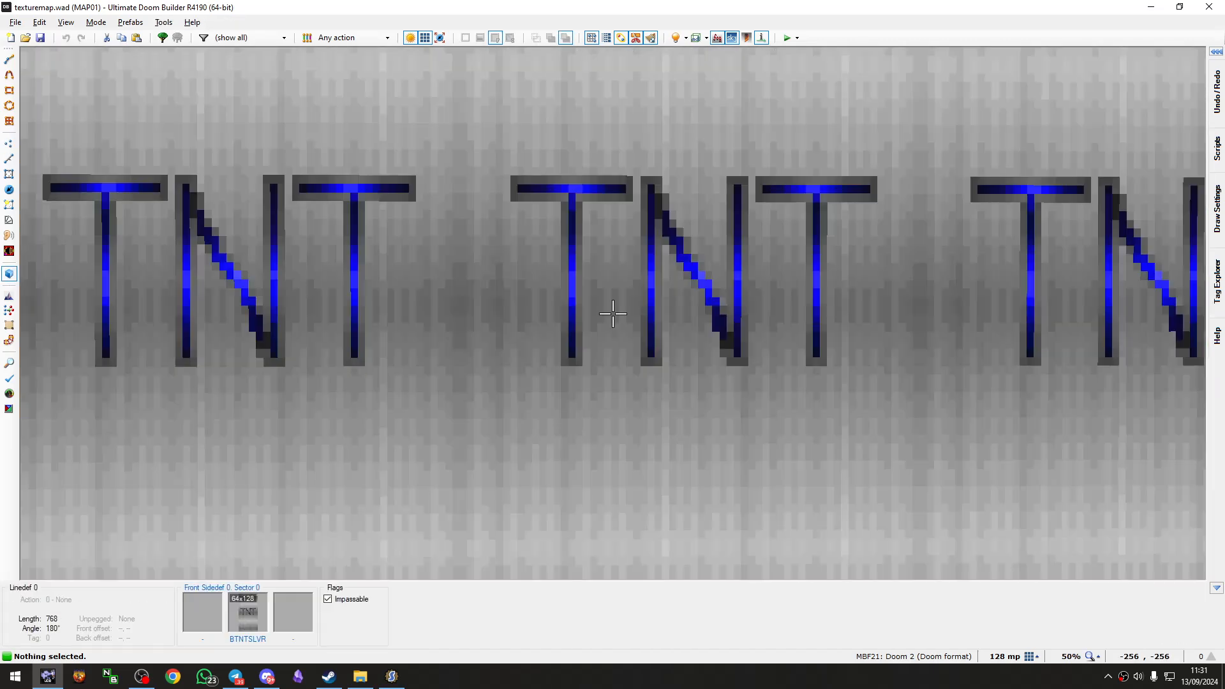
{"action": "right_click", "coordinate": [612, 313]}
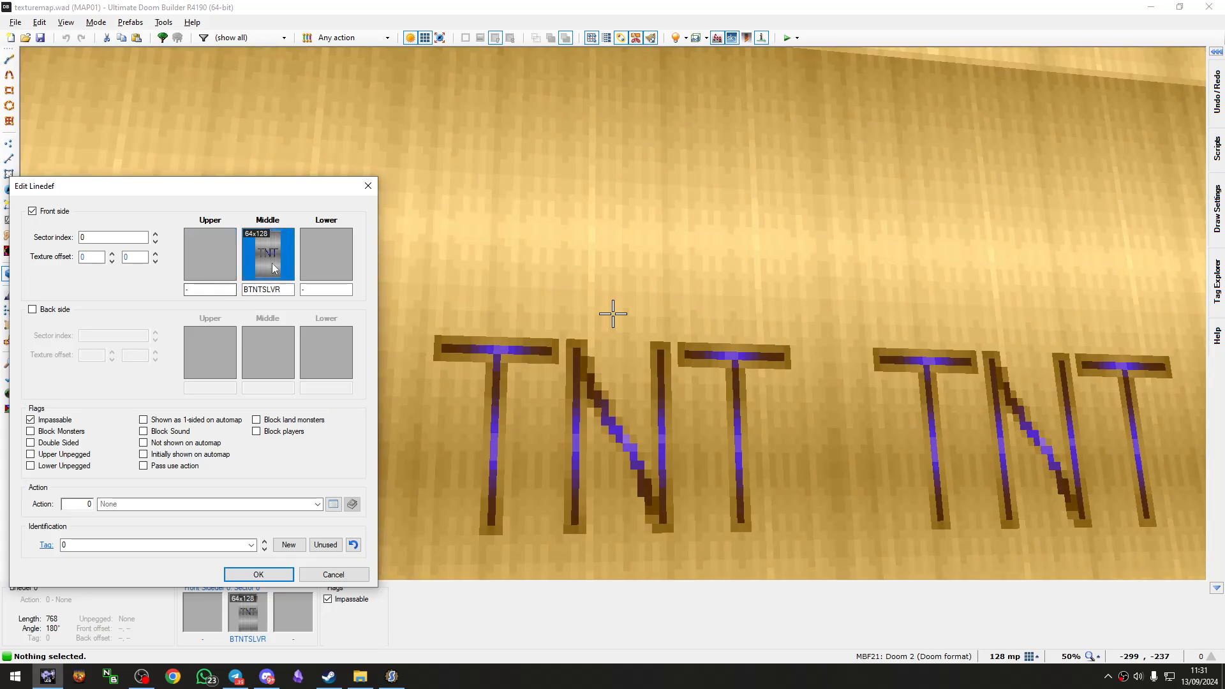
{"action": "left_click", "coordinate": [265, 258]}
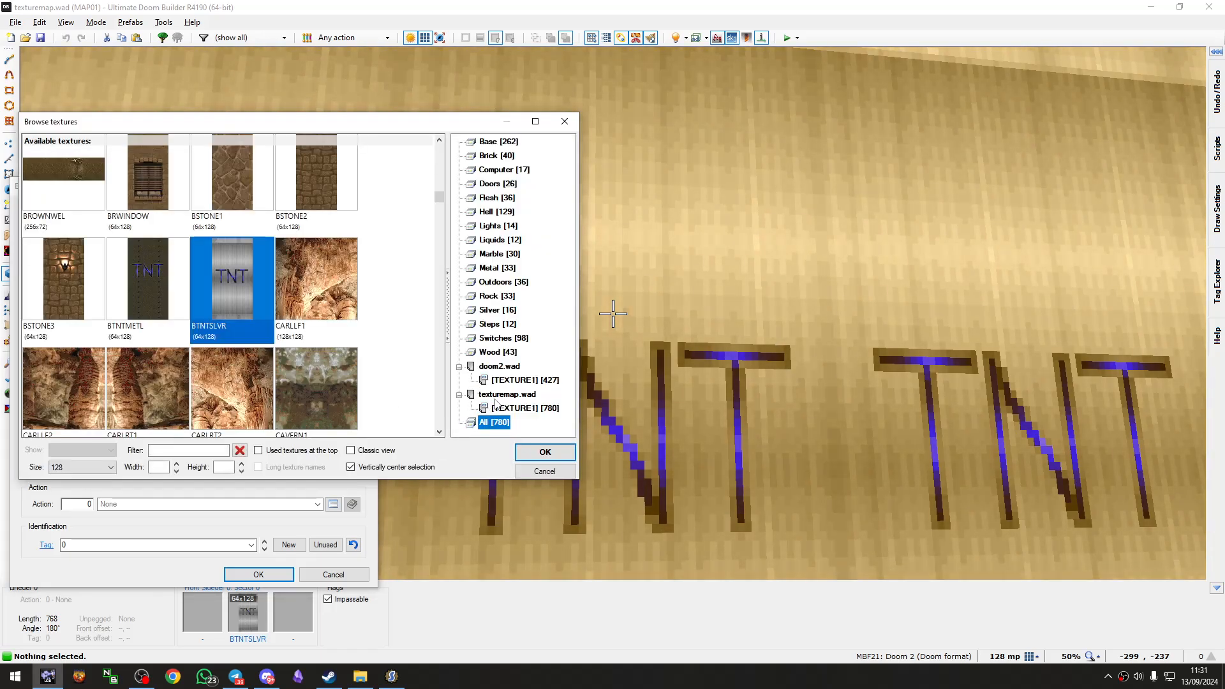
{"action": "left_click", "coordinate": [499, 395]}
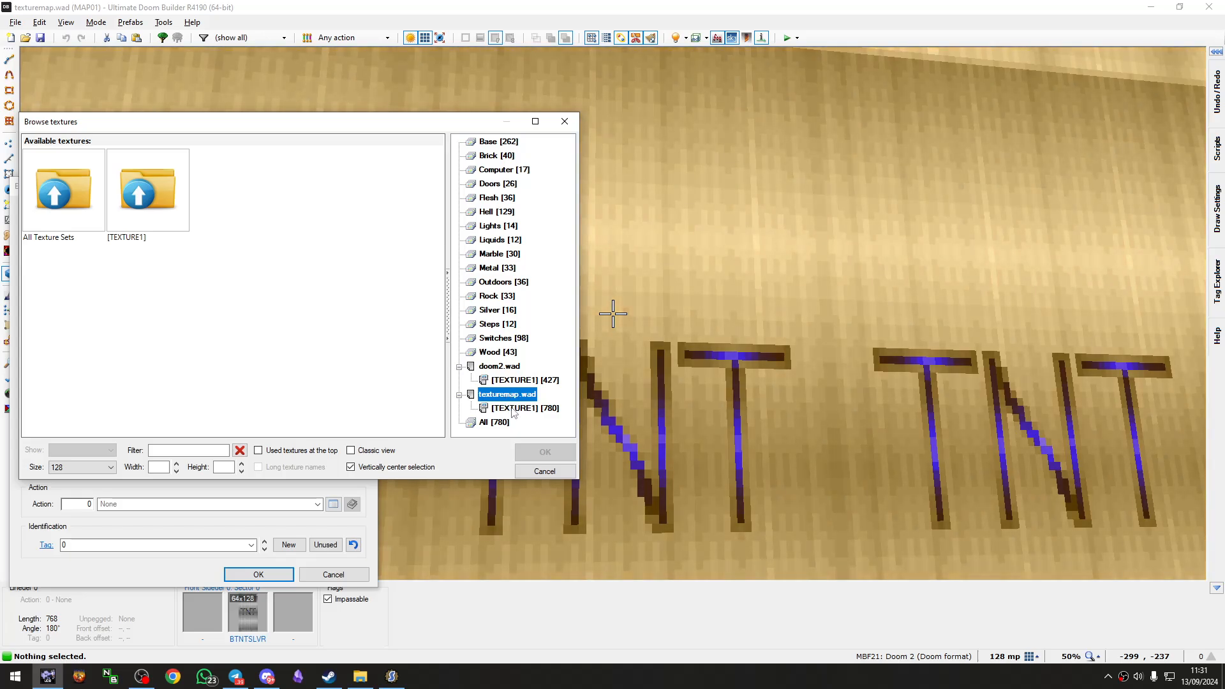
{"action": "left_click", "coordinate": [514, 408]}
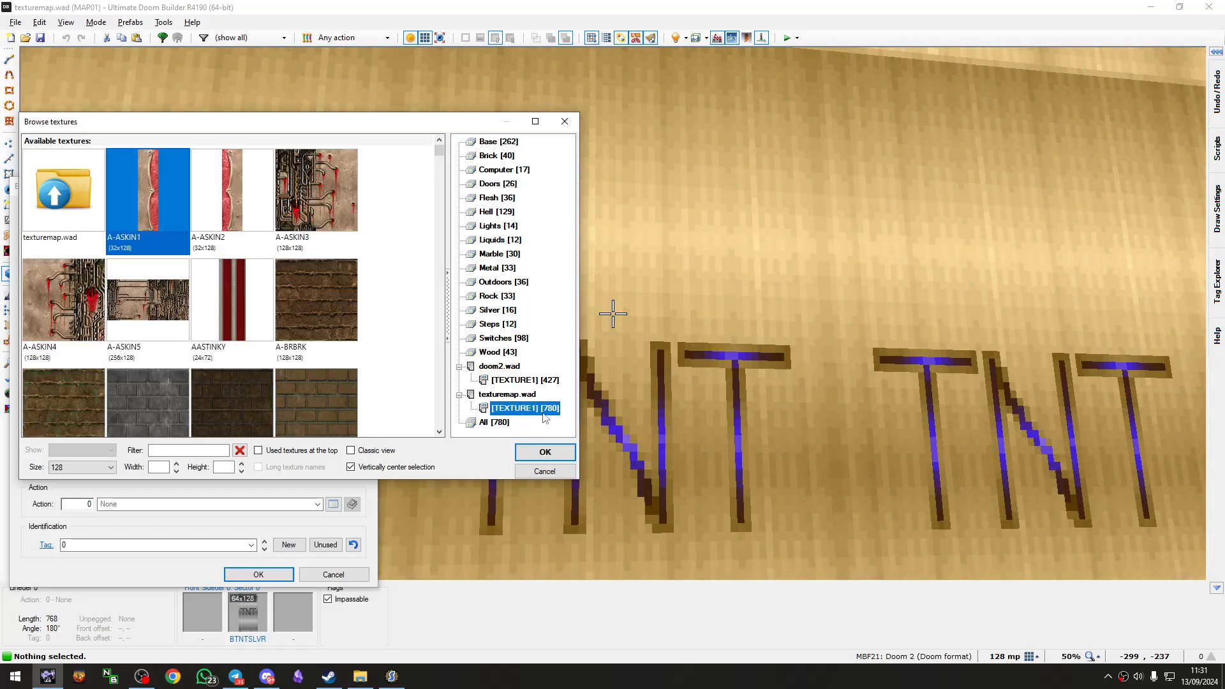
Step: Look through the textures in texturemap.wad's TEXTURE1 set, from the A- entries to the SIGIL and SILVER ones
{"action": "scroll", "coordinate": [185, 355], "scroll_direction": "down", "scroll_amount": 10}
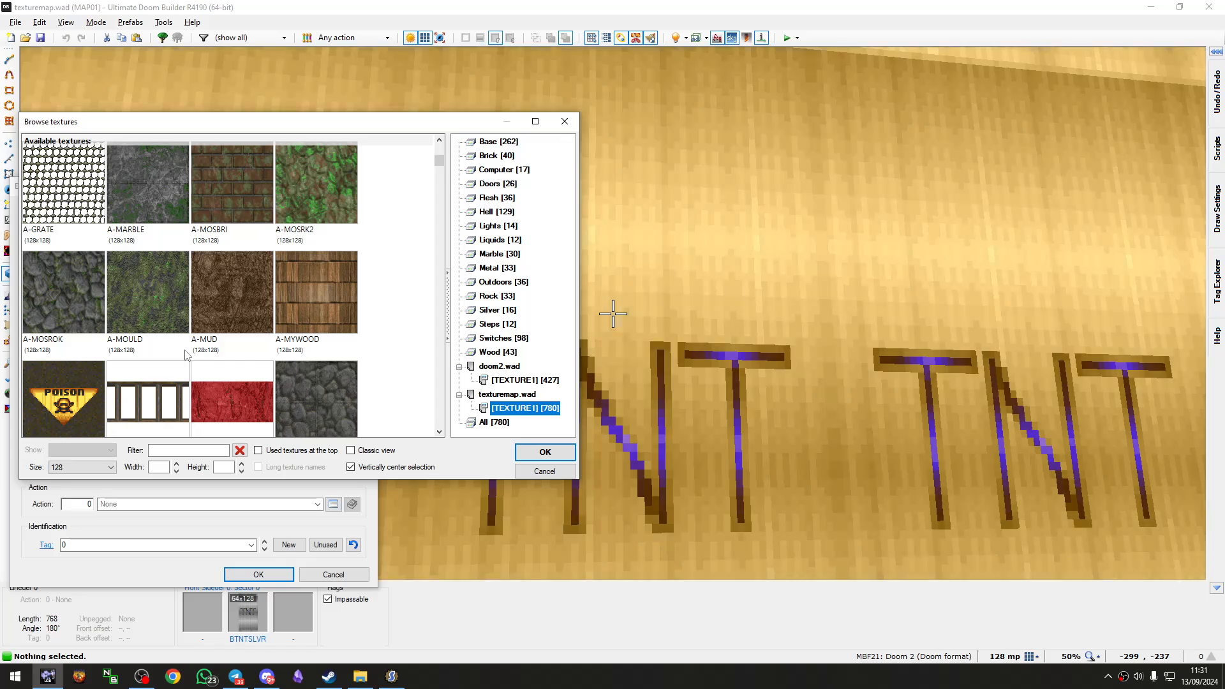
{"action": "scroll", "coordinate": [186, 355], "scroll_direction": "down", "scroll_amount": 10}
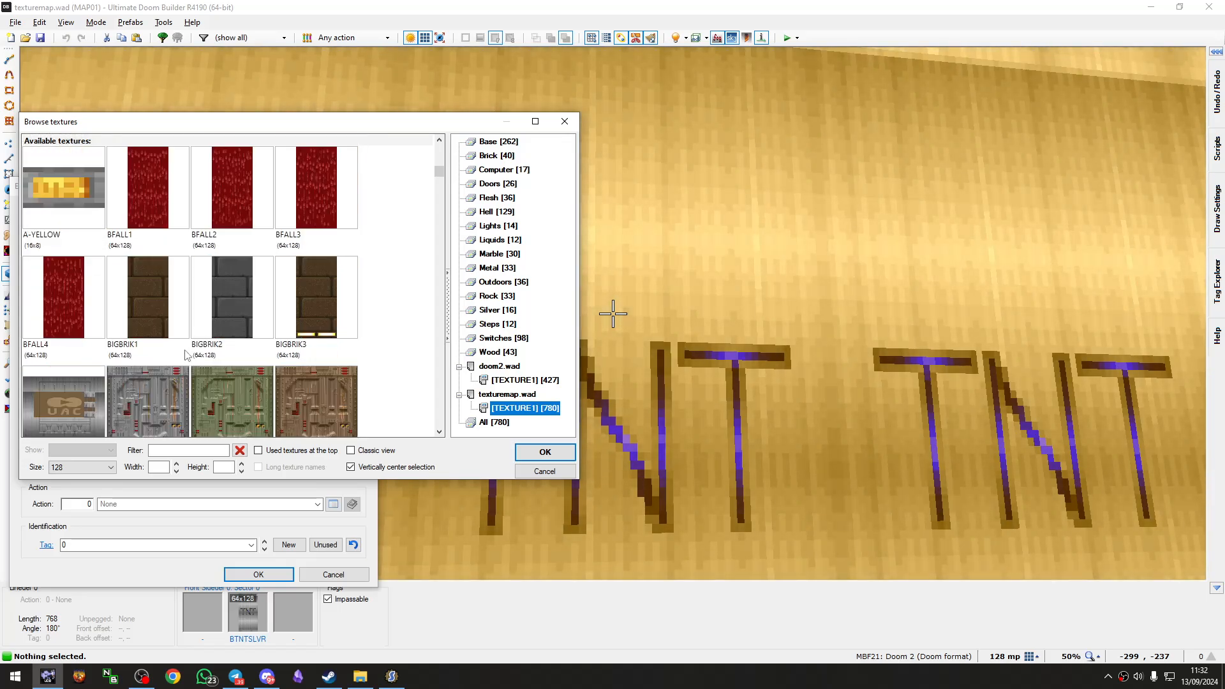
{"action": "scroll", "coordinate": [186, 355], "scroll_direction": "down", "scroll_amount": 3}
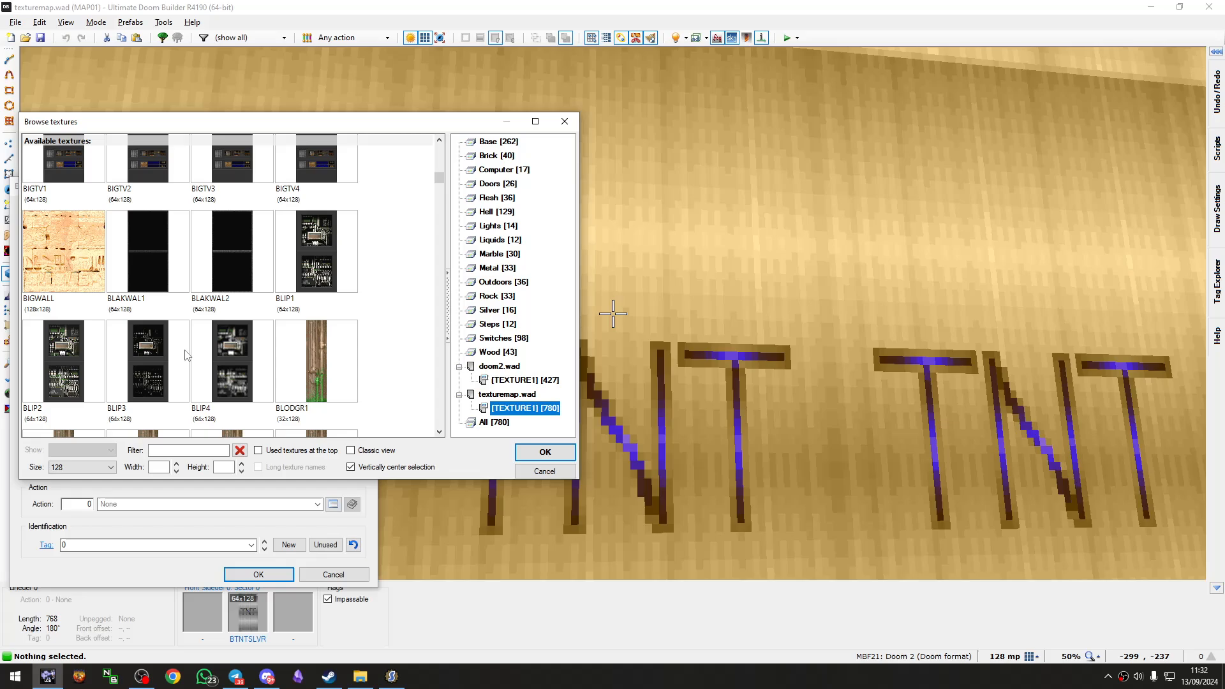
{"action": "scroll", "coordinate": [186, 355], "scroll_direction": "down", "scroll_amount": 9}
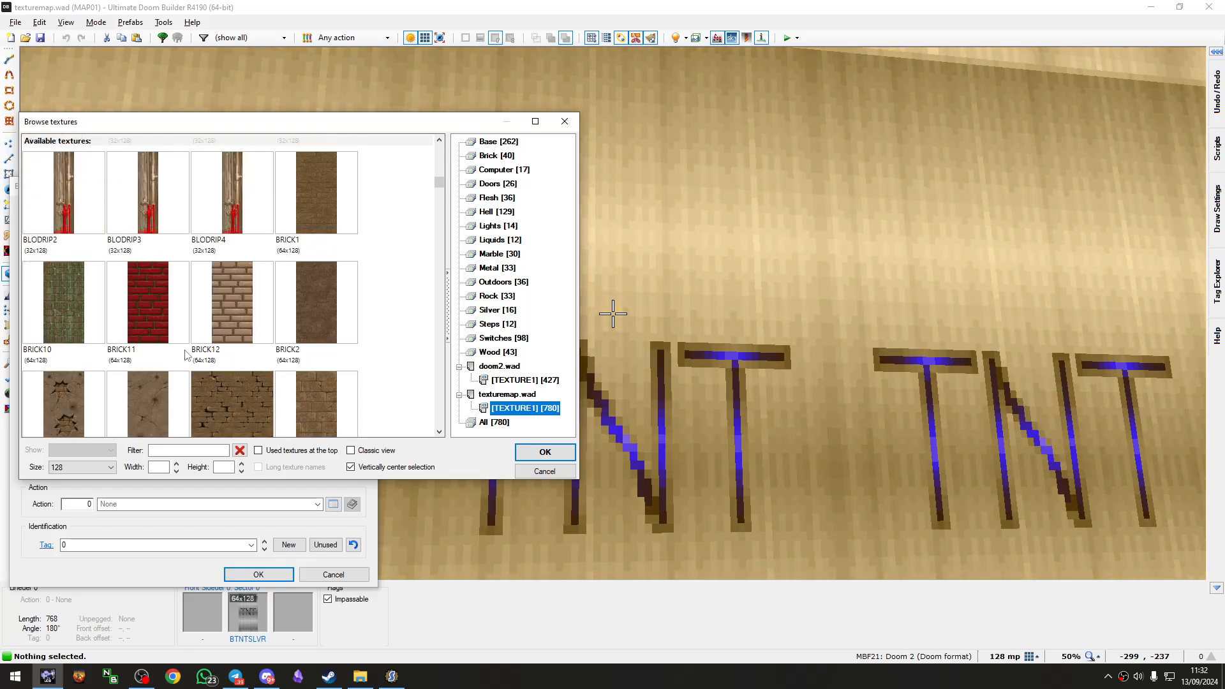
{"action": "scroll", "coordinate": [186, 356], "scroll_direction": "down", "scroll_amount": 10}
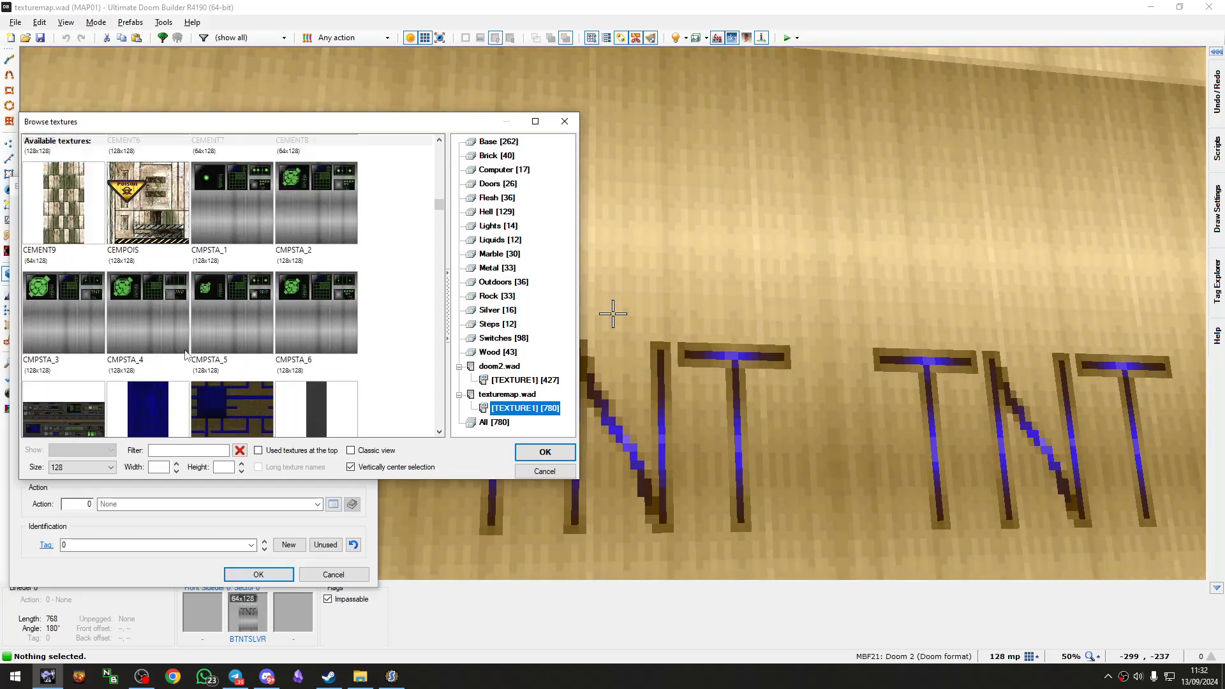
{"action": "scroll", "coordinate": [186, 355], "scroll_direction": "down", "scroll_amount": 10}
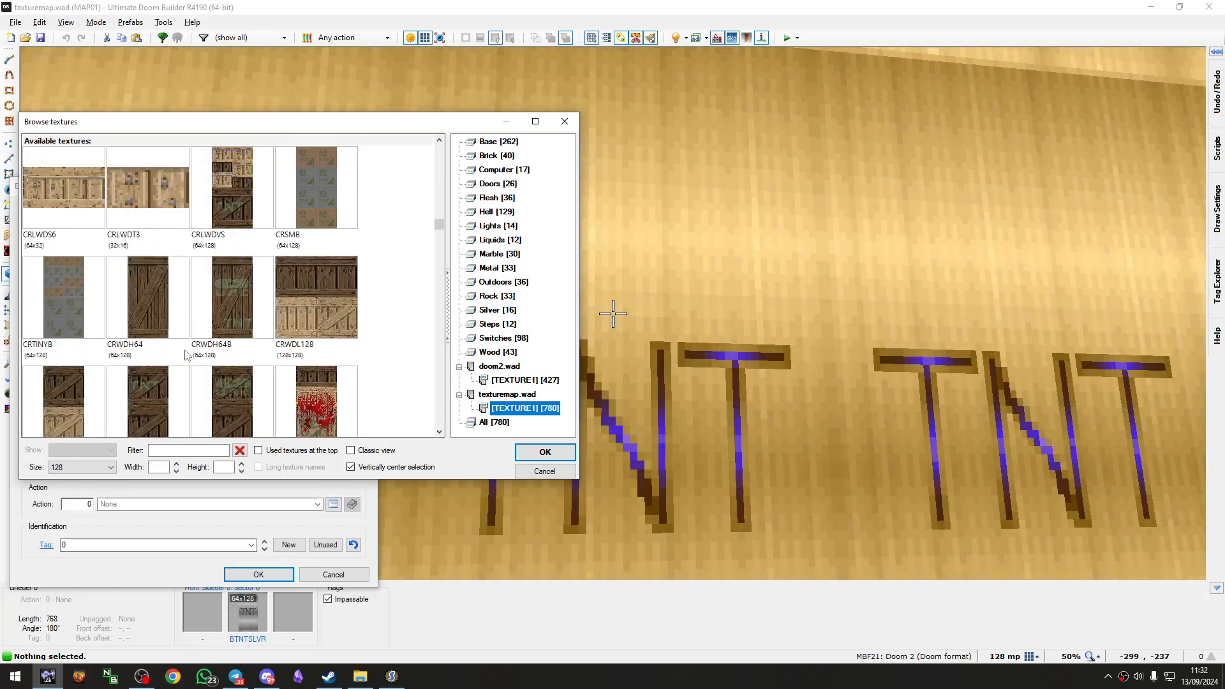
{"action": "scroll", "coordinate": [186, 355], "scroll_direction": "down", "scroll_amount": 10}
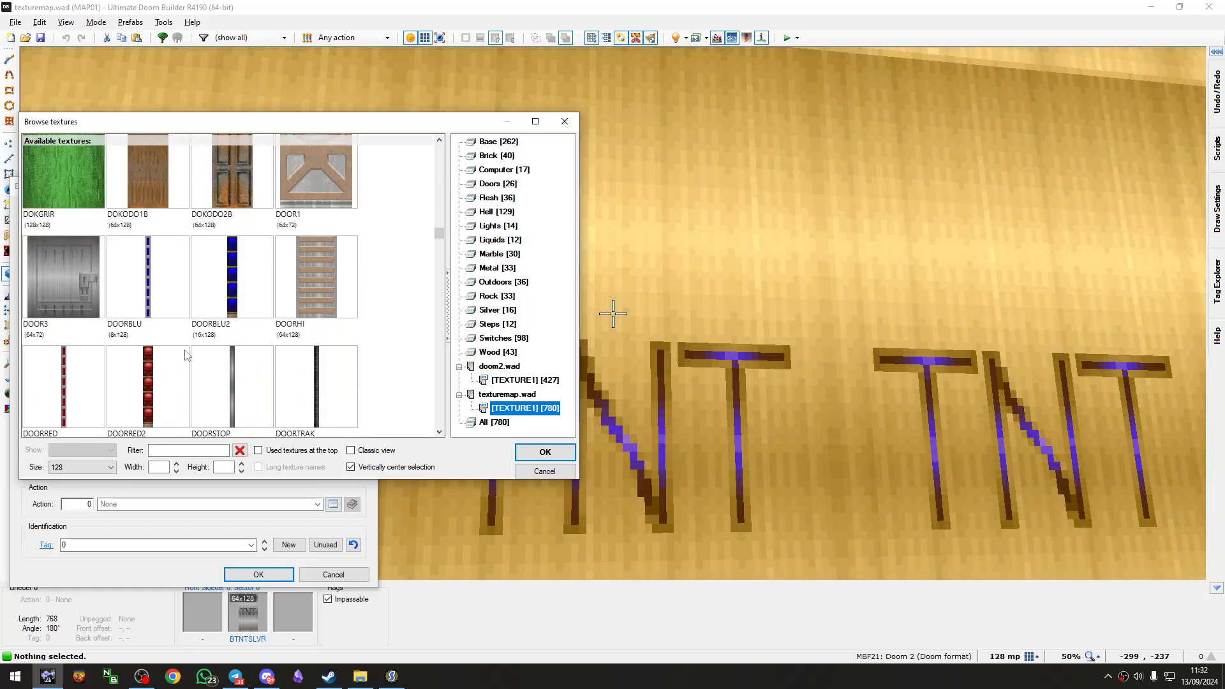
{"action": "scroll", "coordinate": [185, 355], "scroll_direction": "down", "scroll_amount": 5}
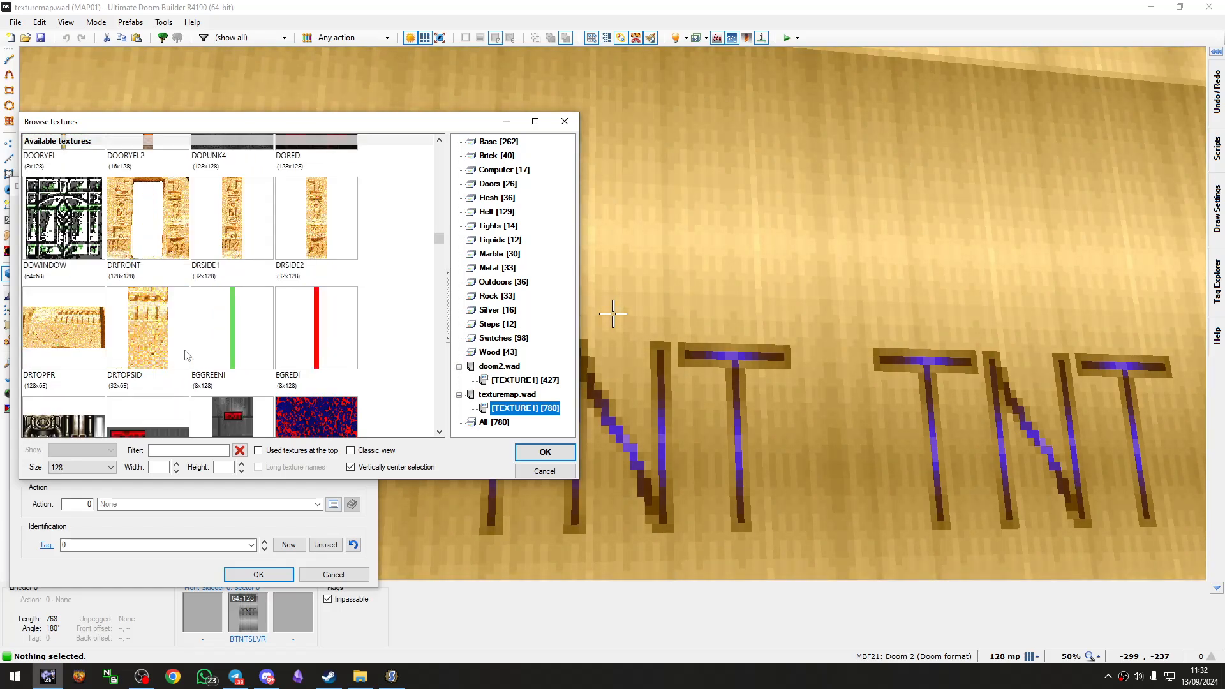
{"action": "scroll", "coordinate": [186, 355], "scroll_direction": "down", "scroll_amount": 10}
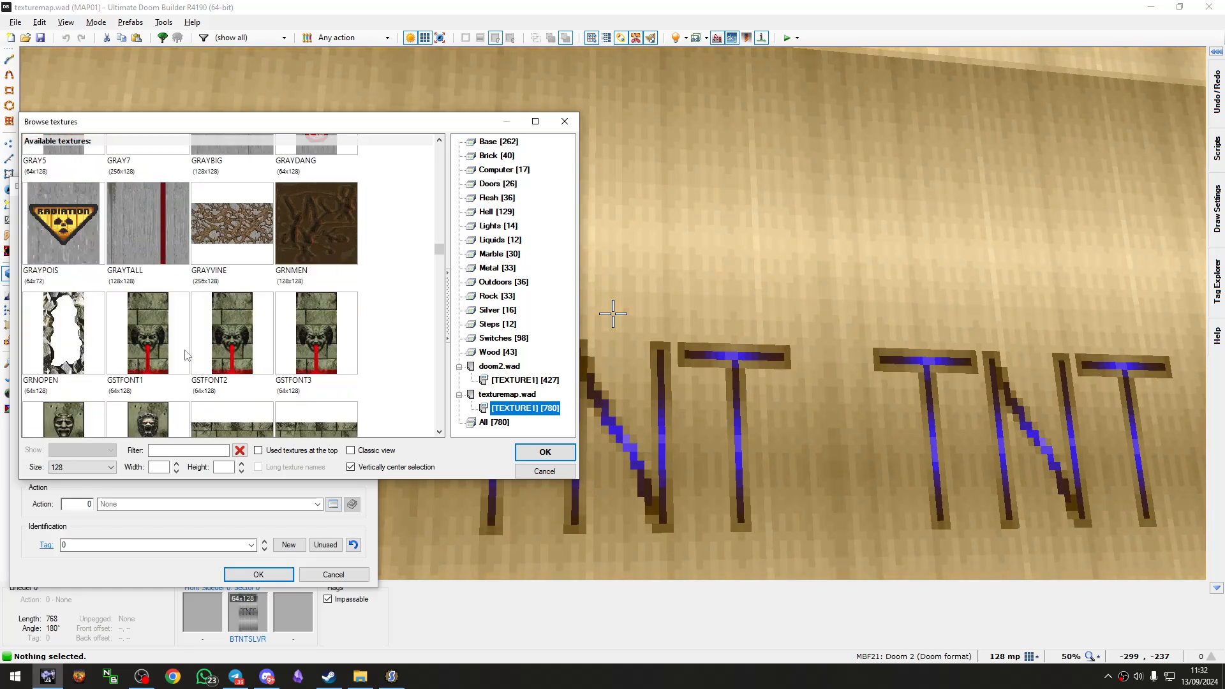
{"action": "scroll", "coordinate": [186, 356], "scroll_direction": "down", "scroll_amount": 1}
{"action": "scroll", "coordinate": [186, 355], "scroll_direction": "down", "scroll_amount": 5}
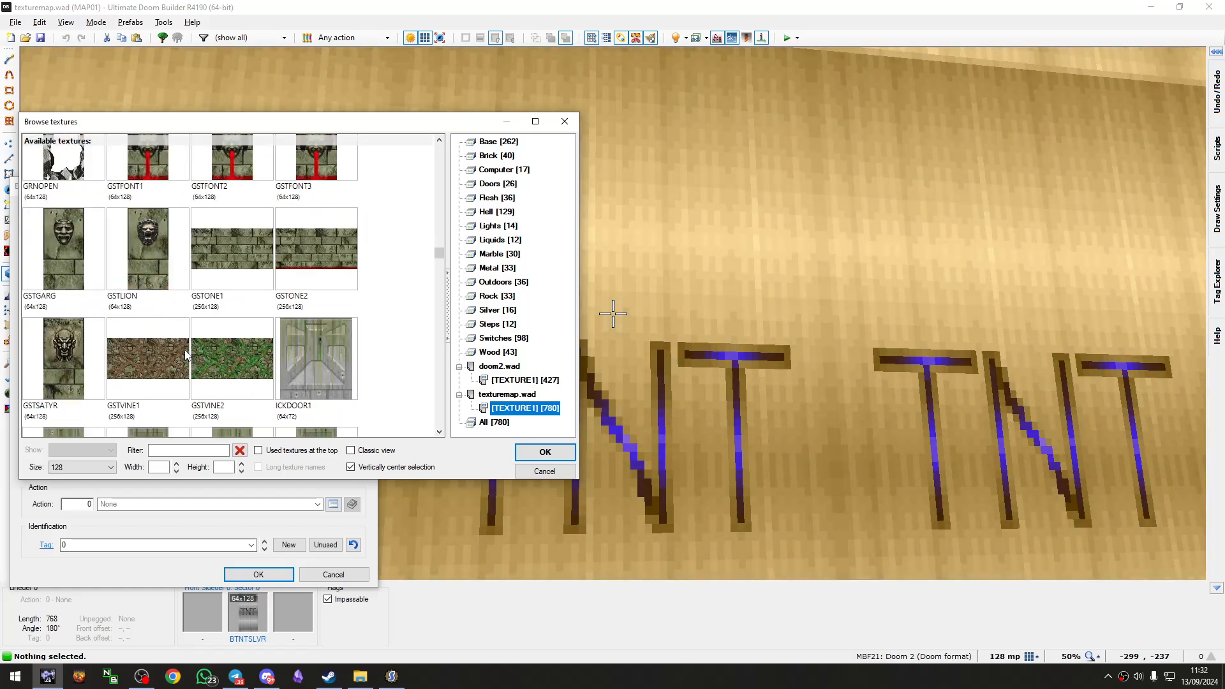
{"action": "scroll", "coordinate": [186, 355], "scroll_direction": "down", "scroll_amount": 3}
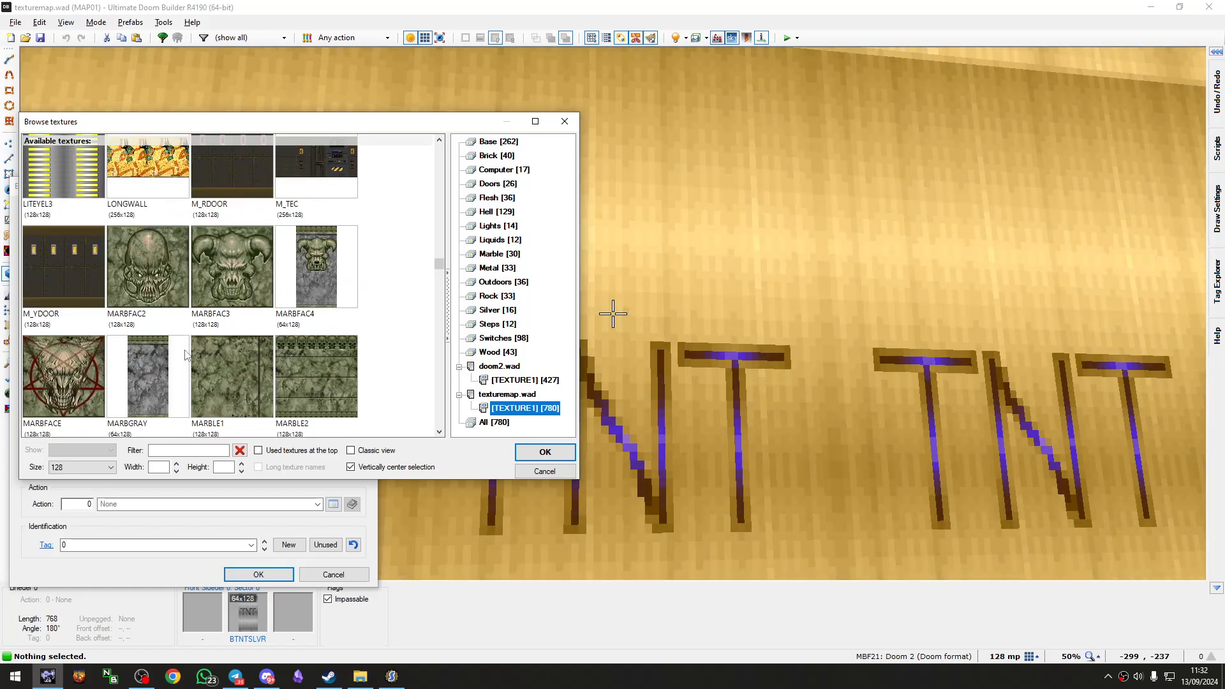
{"action": "scroll", "coordinate": [186, 355], "scroll_direction": "down", "scroll_amount": 2}
{"action": "scroll", "coordinate": [183, 285], "scroll_direction": "down", "scroll_amount": 4}
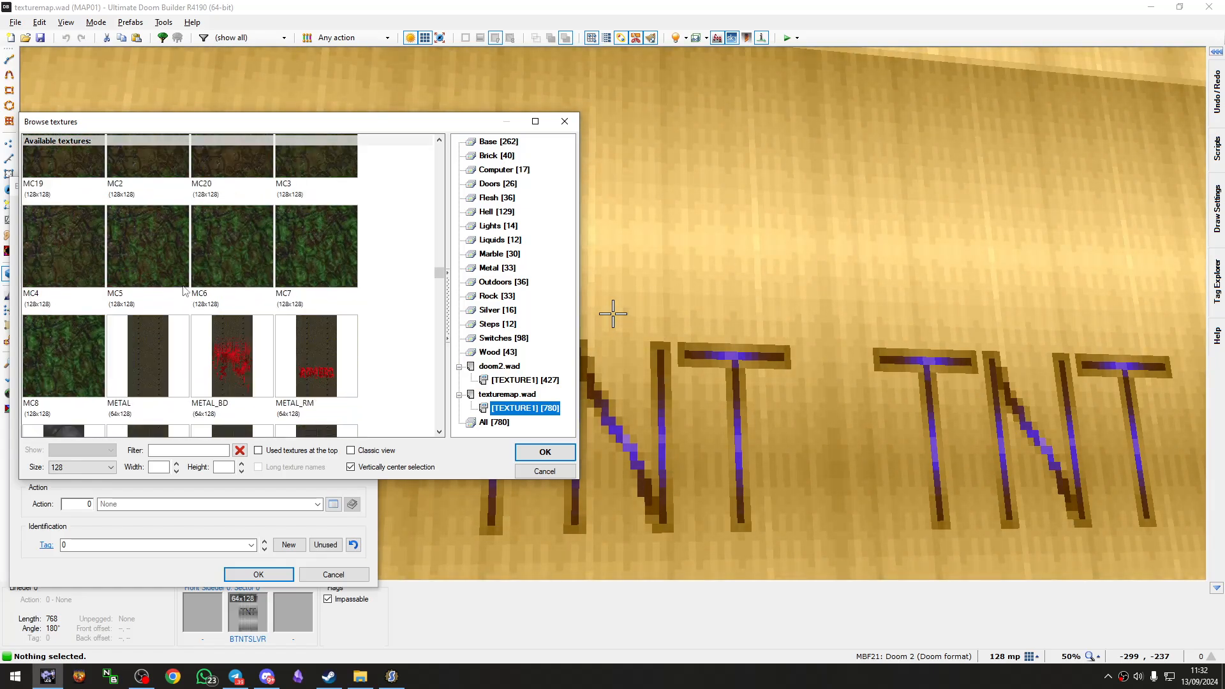
{"action": "scroll", "coordinate": [185, 349], "scroll_direction": "down", "scroll_amount": 5}
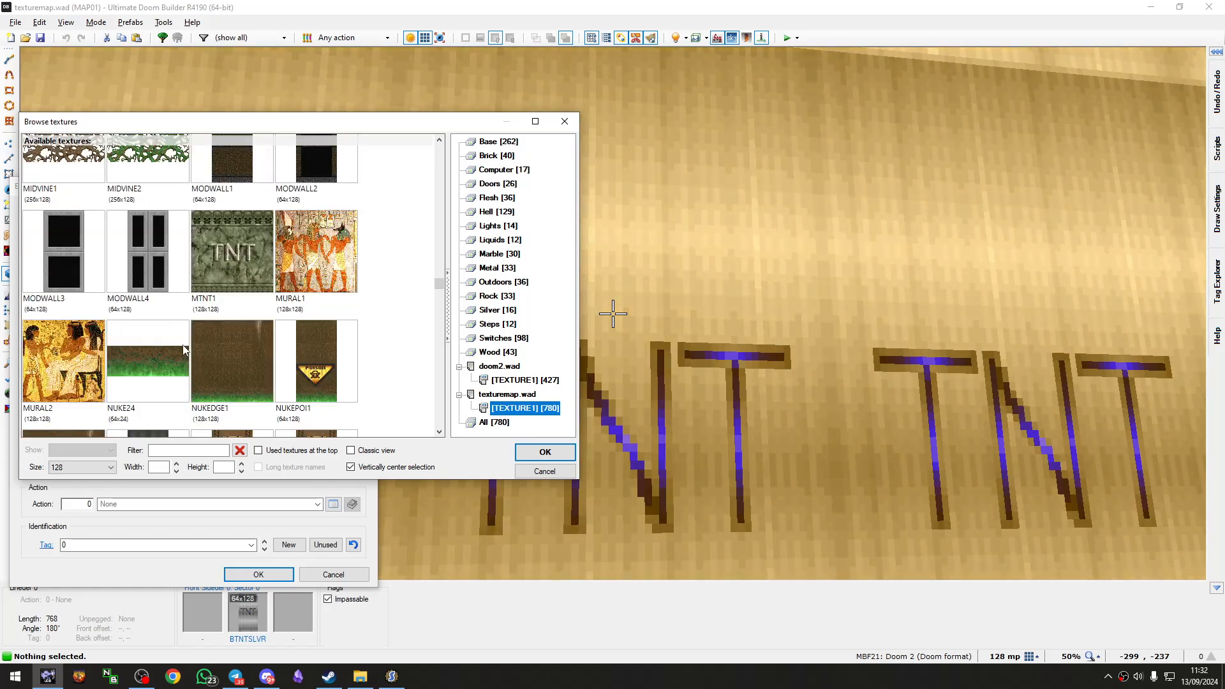
{"action": "scroll", "coordinate": [184, 349], "scroll_direction": "down", "scroll_amount": 1}
{"action": "scroll", "coordinate": [184, 349], "scroll_direction": "down", "scroll_amount": 10}
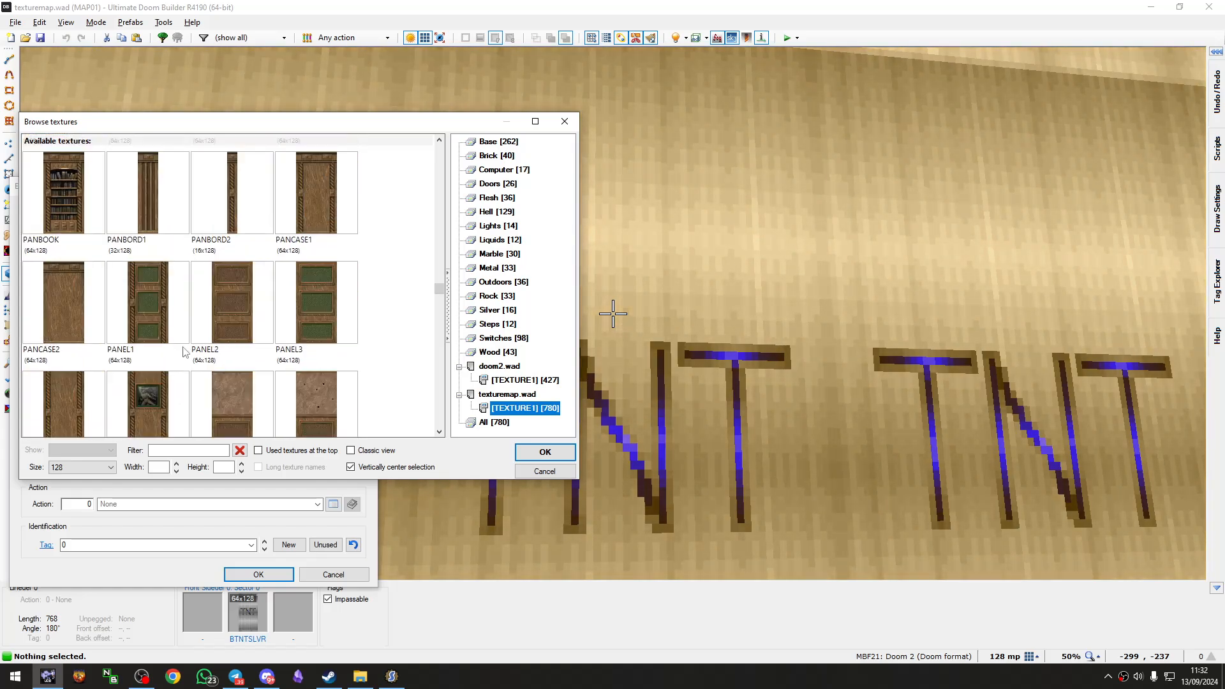
{"action": "scroll", "coordinate": [184, 351], "scroll_direction": "down", "scroll_amount": 6}
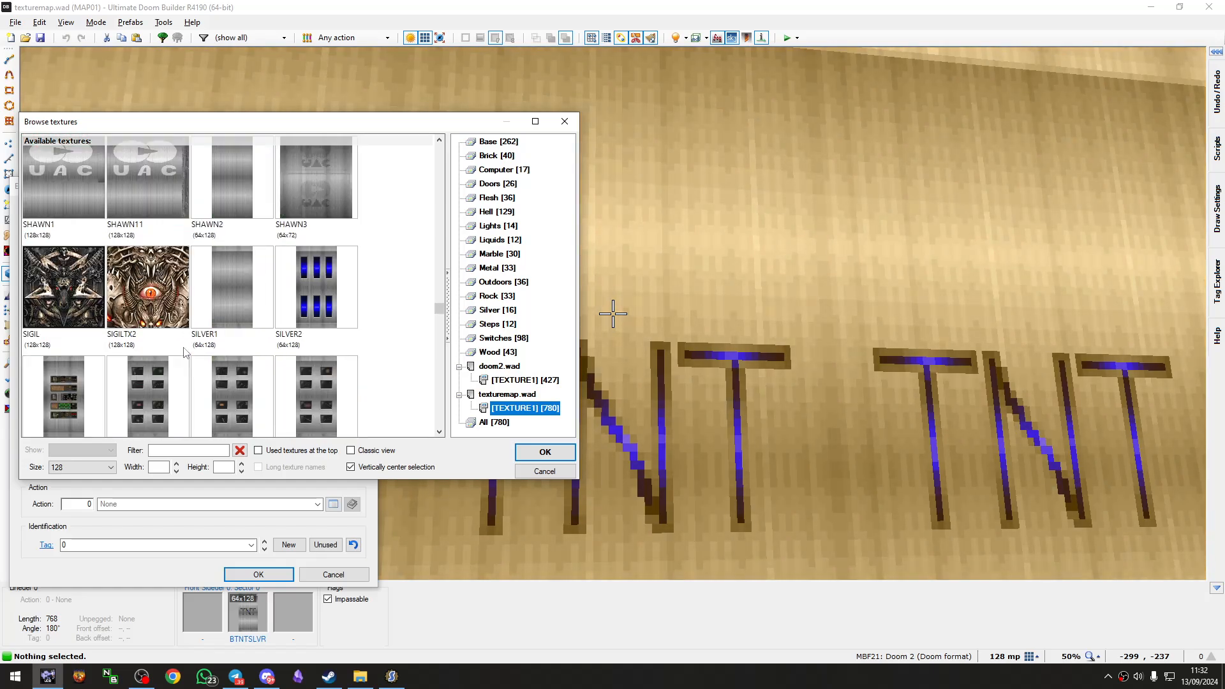
{"action": "scroll", "coordinate": [184, 352], "scroll_direction": "up", "scroll_amount": 3}
{"action": "left_click", "coordinate": [182, 347]}
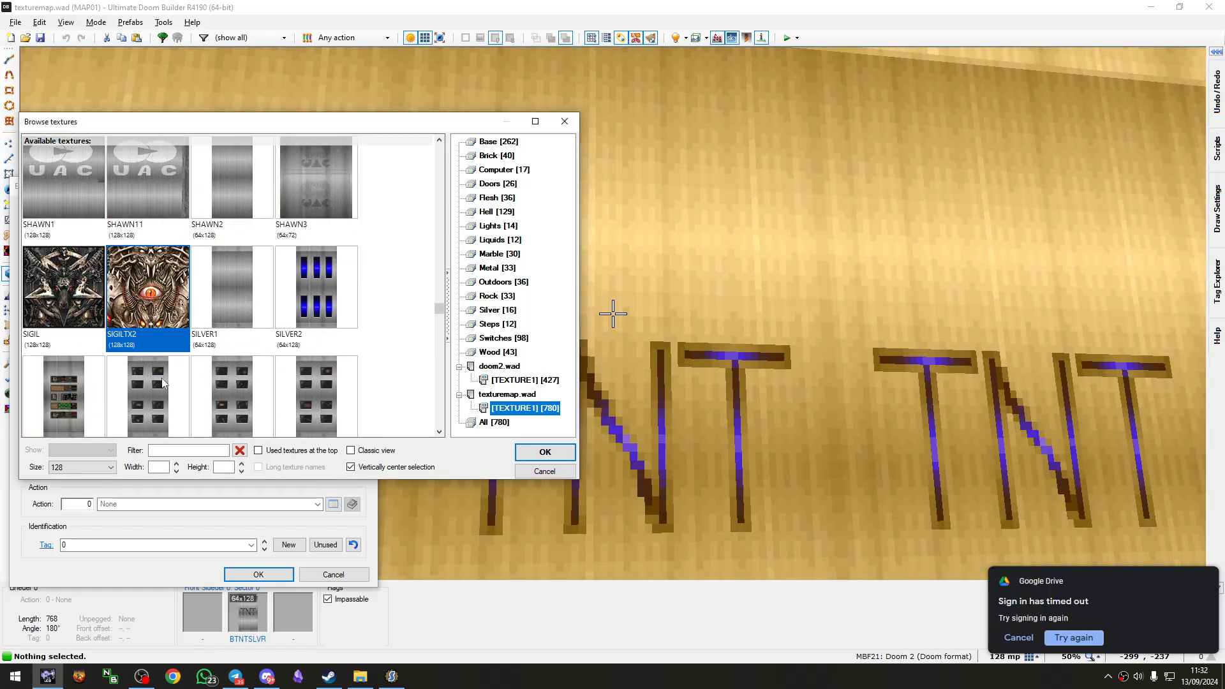
{"action": "scroll", "coordinate": [203, 324], "scroll_direction": "down", "scroll_amount": 2}
{"action": "scroll", "coordinate": [202, 324], "scroll_direction": "down", "scroll_amount": 6}
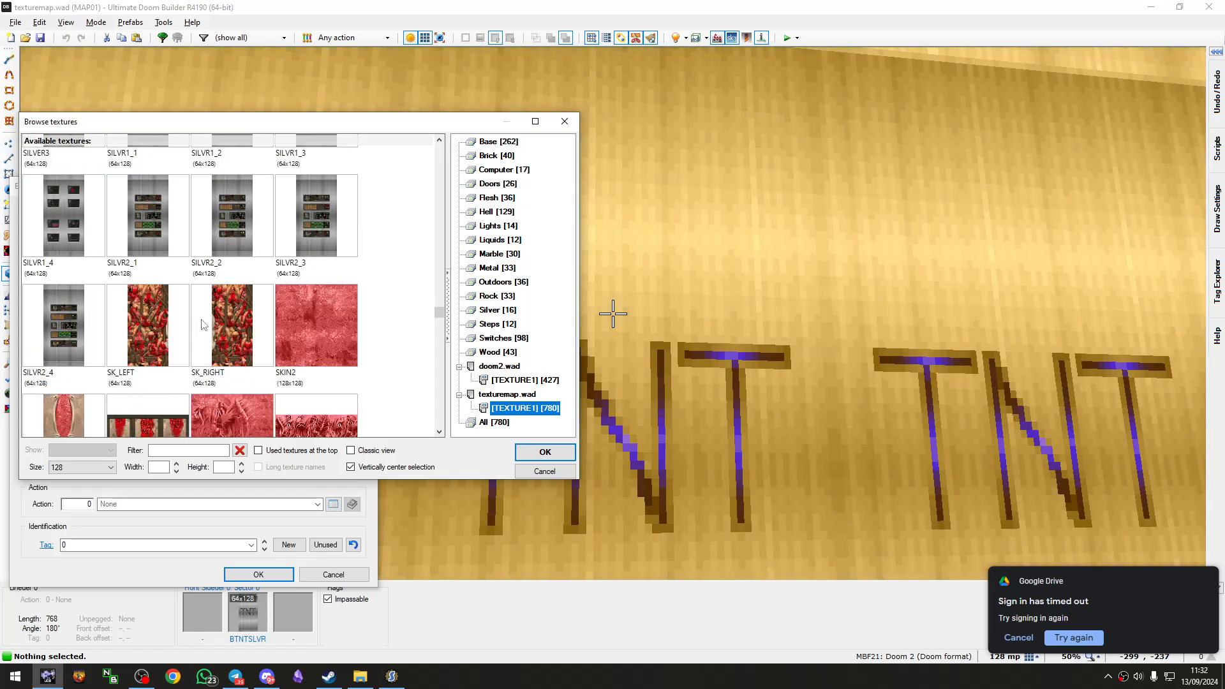
Step: Apply SKSPINE1 as the TNT wall's middle texture and confirm the linedef edit
{"action": "scroll", "coordinate": [201, 319], "scroll_direction": "up", "scroll_amount": 2}
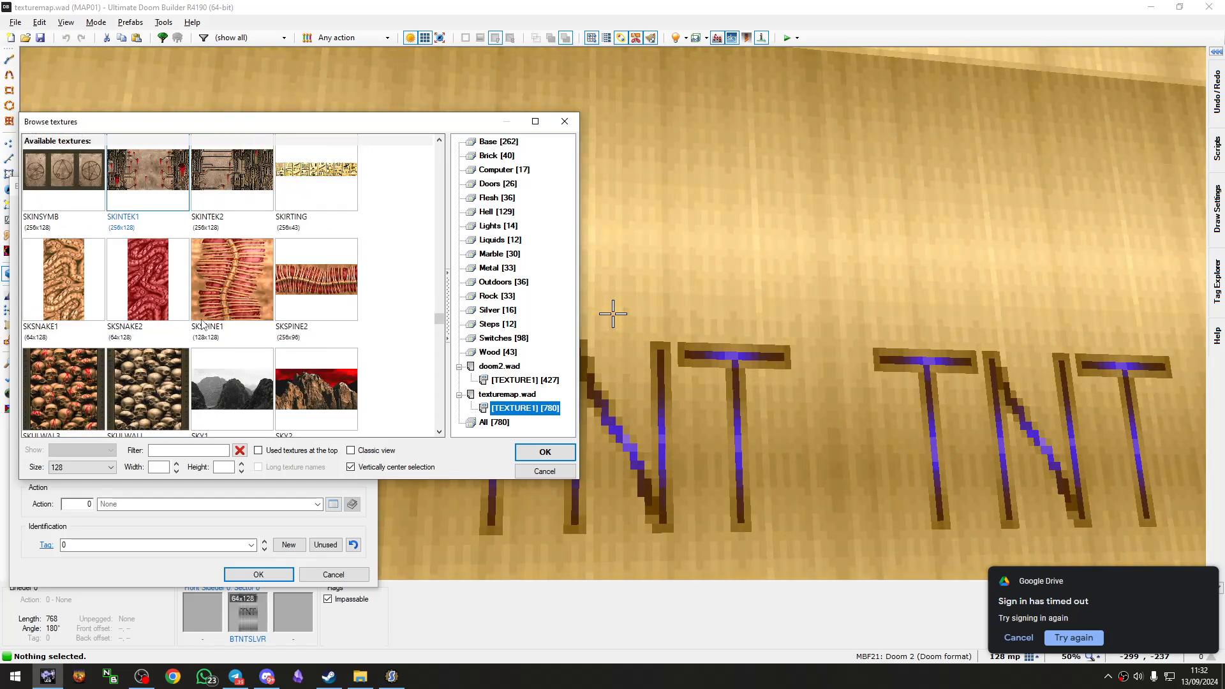
{"action": "left_click", "coordinate": [201, 319]}
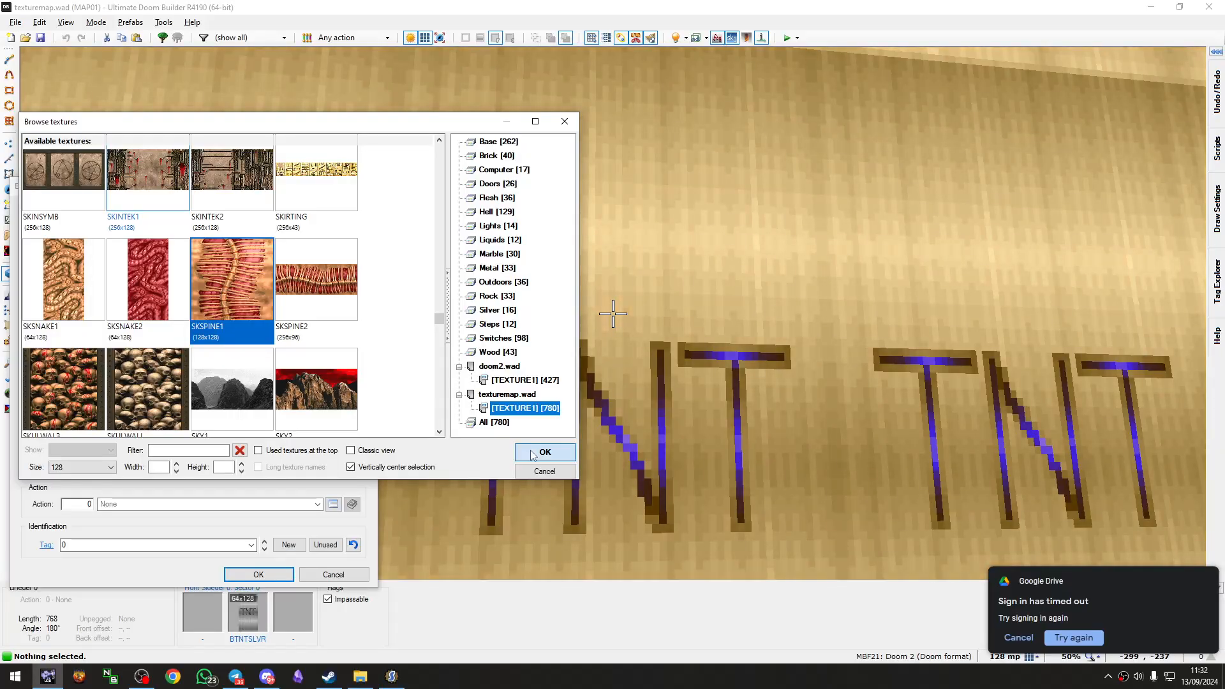
{"action": "left_click", "coordinate": [544, 452]}
{"action": "left_click", "coordinate": [258, 574]}
Step: Inspect the retextured wall and its neighbouring walls in the 3D view, and return to the 2D map
{"action": "key", "text": "w"}
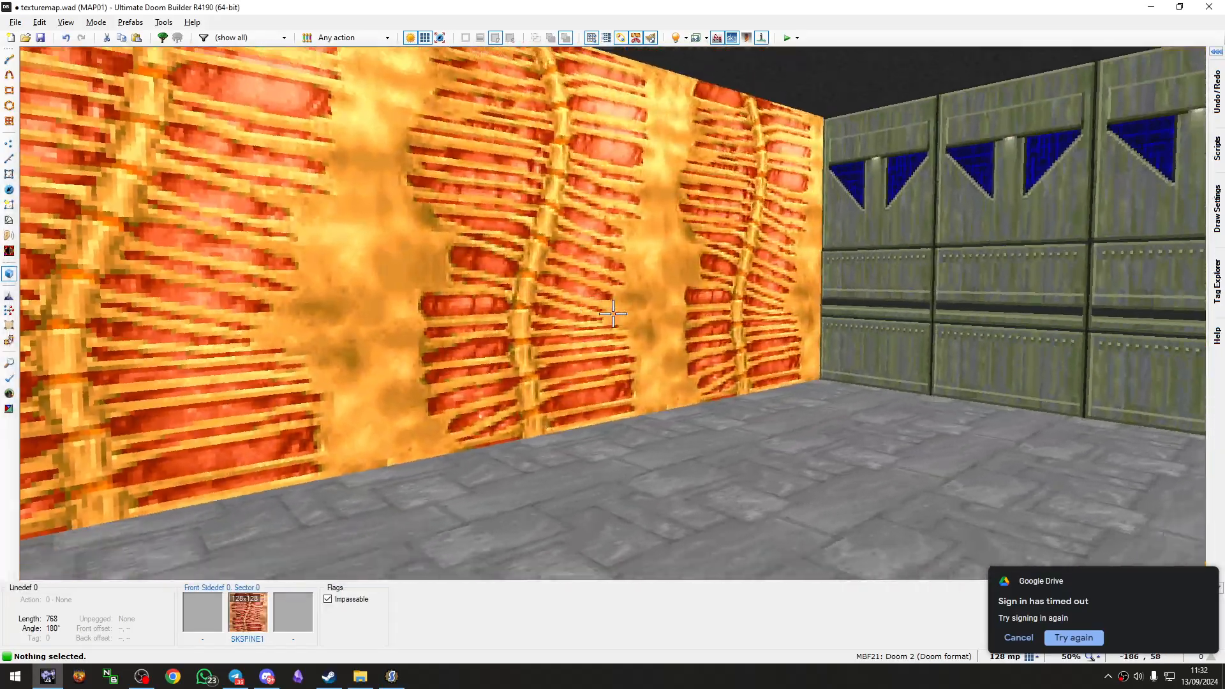
{"action": "key", "text": "s"}
{"action": "key", "text": "d"}
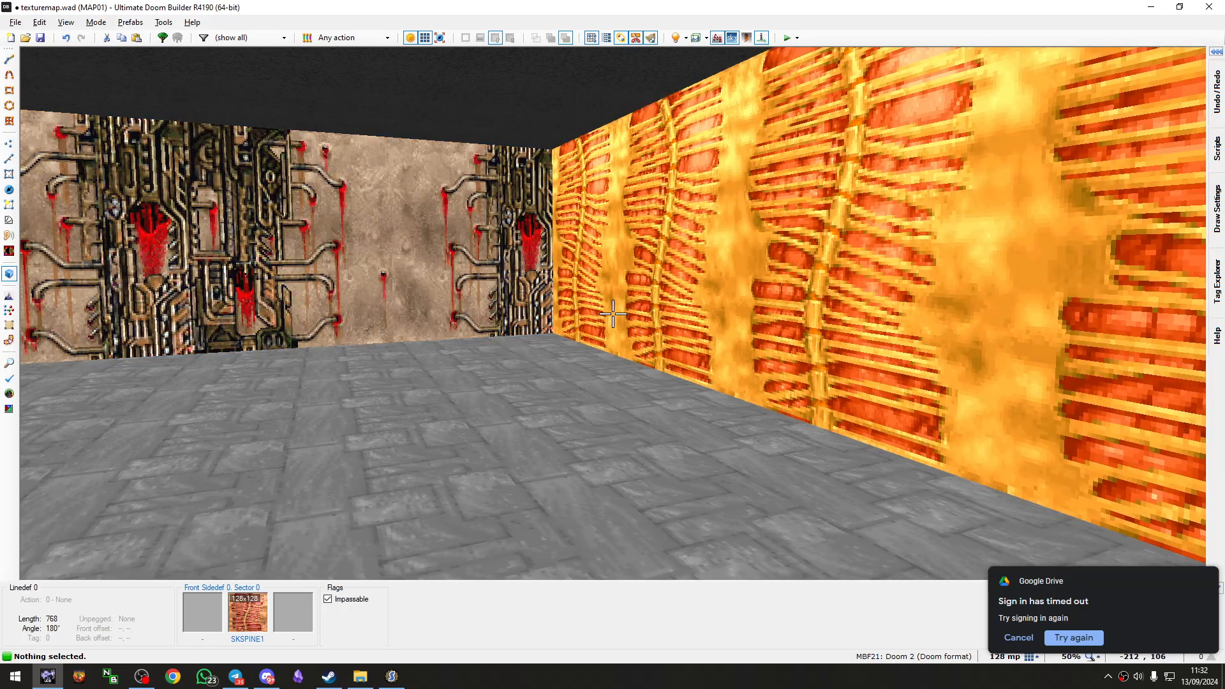
{"action": "key", "text": "v"}
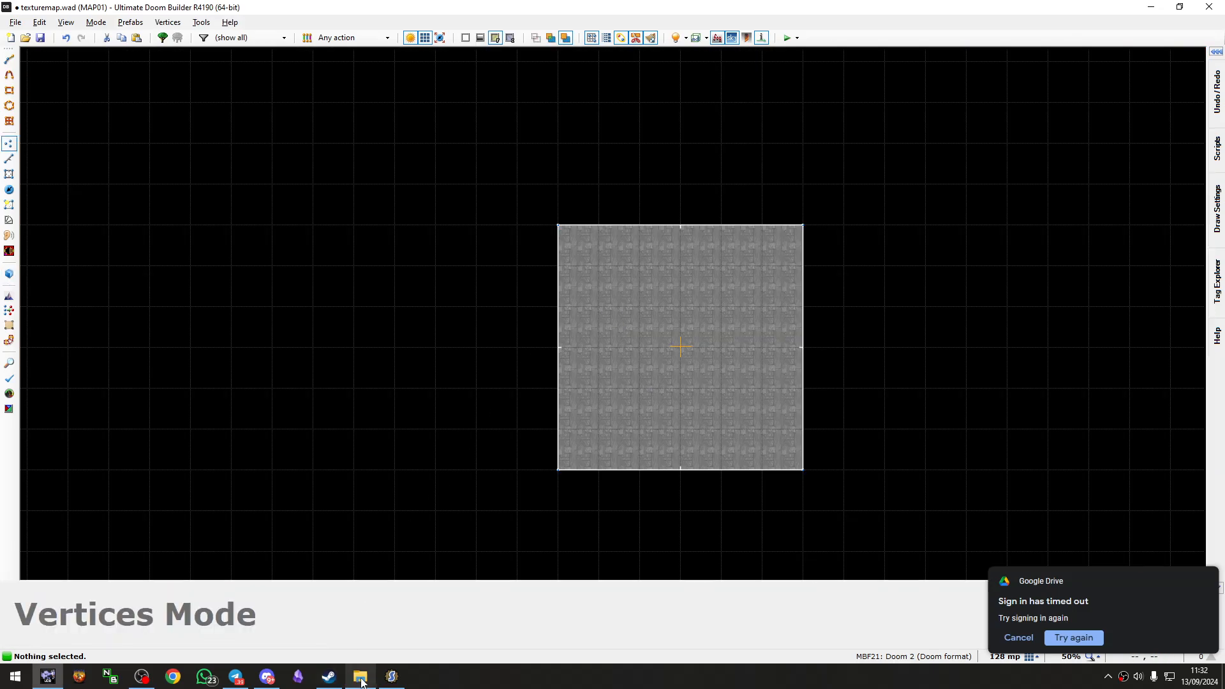
Step: Switch to SLADE with the texturemap.wad archive
{"action": "left_click", "coordinate": [391, 676]}
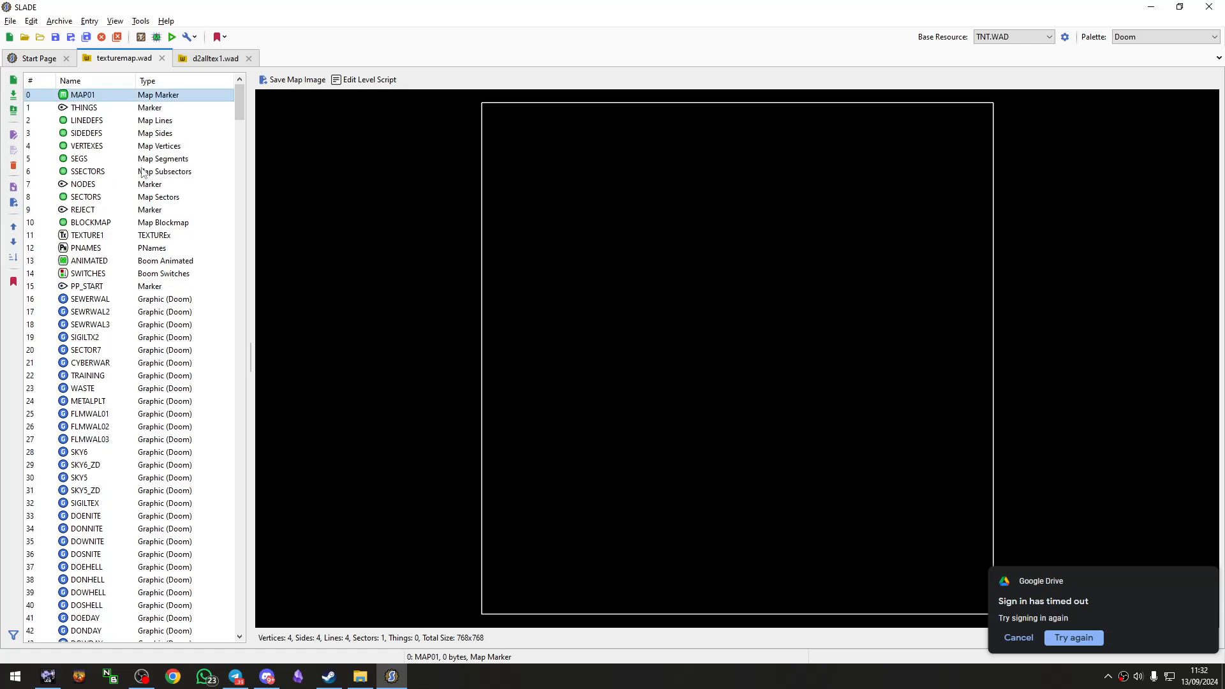
{"action": "left_click", "coordinate": [142, 678]}
{"action": "left_click", "coordinate": [141, 678]}
{"action": "left_click", "coordinate": [142, 678]}
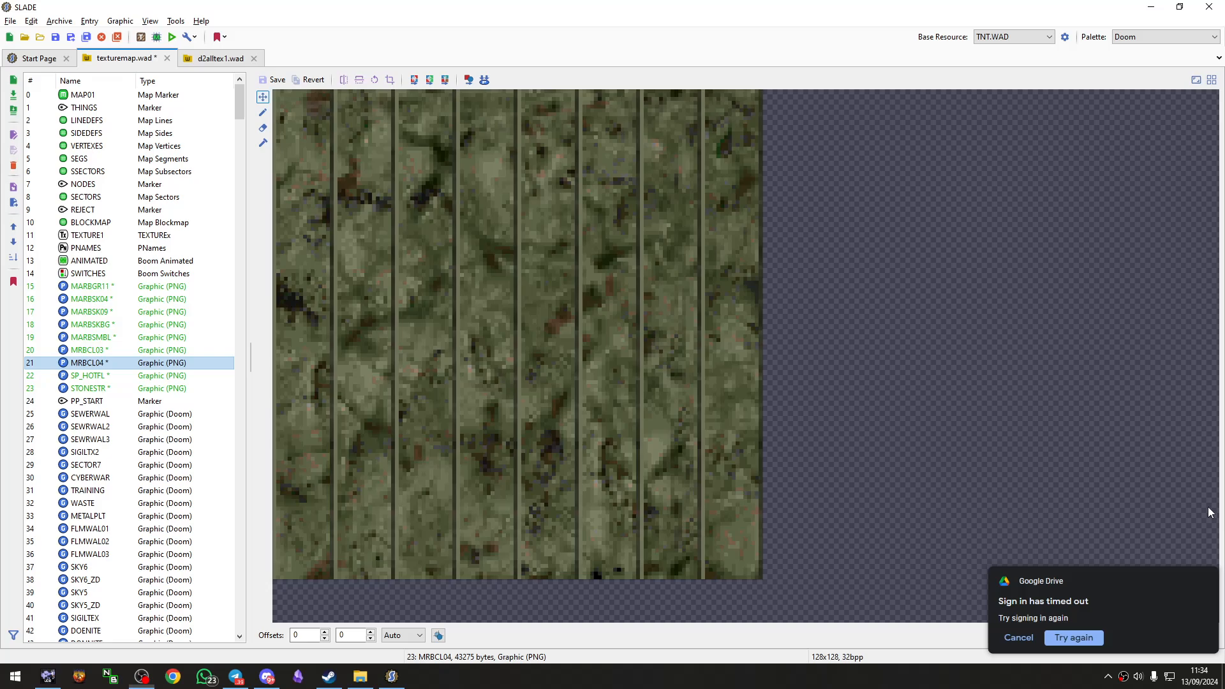
Step: Preview the newly imported PNG graphics in texturemap.wad one by one, from MARBGR11 to STONESTR and back
{"action": "left_click", "coordinate": [104, 287]}
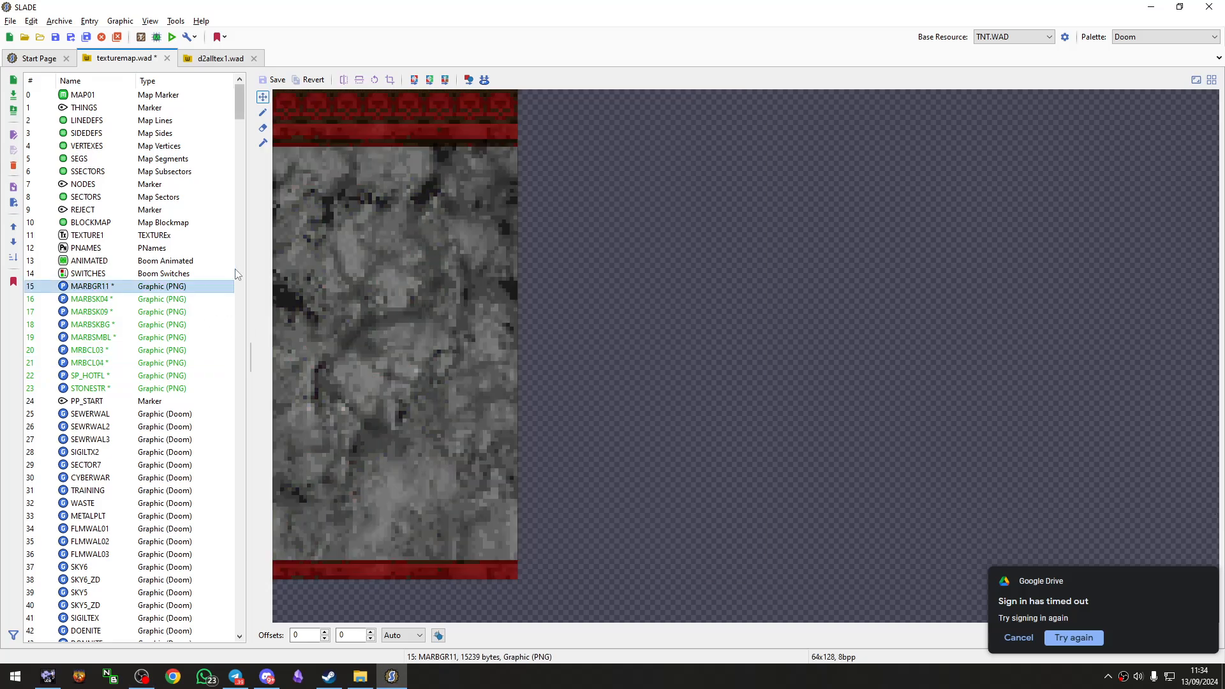
{"action": "key", "text": "Down"}
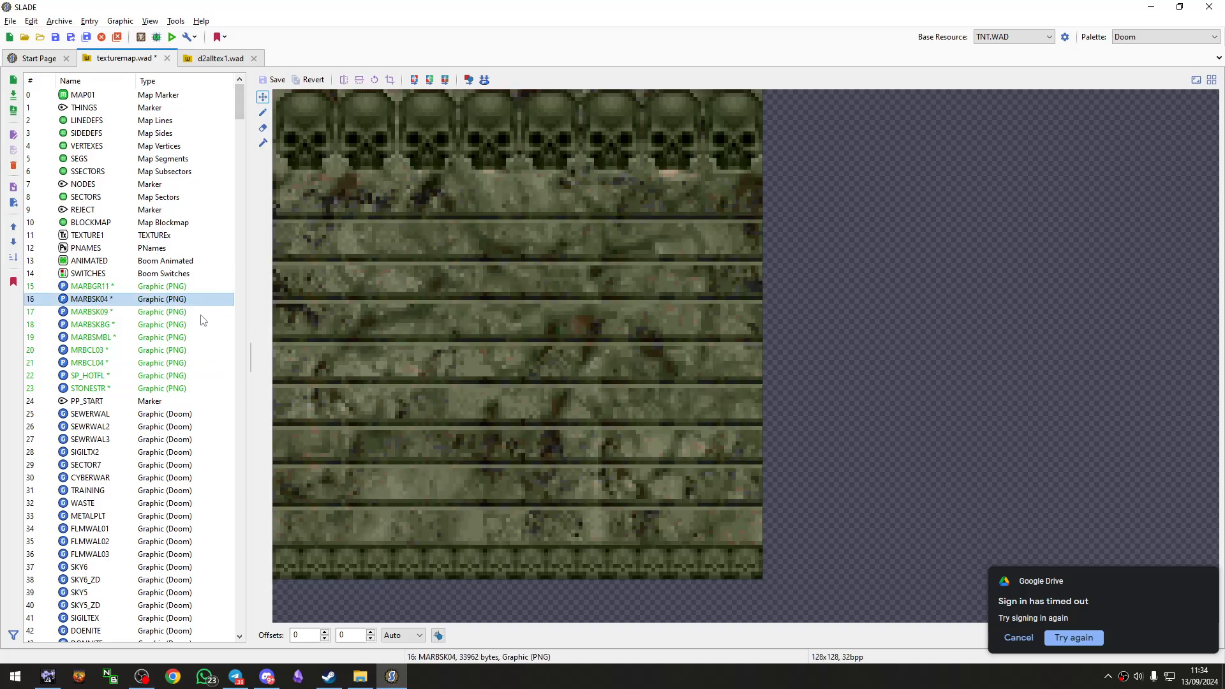
{"action": "key", "text": "Down"}
{"action": "key", "text": "Down"}
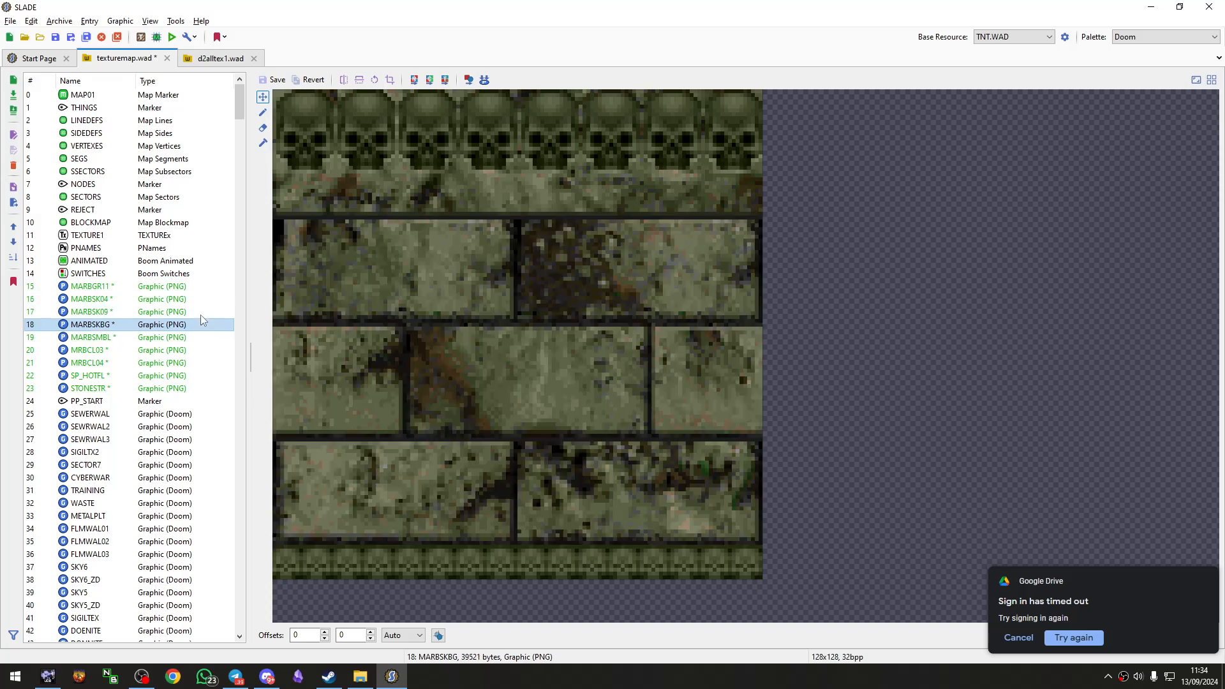
{"action": "key", "text": "Down"}
{"action": "key", "text": "Down"}
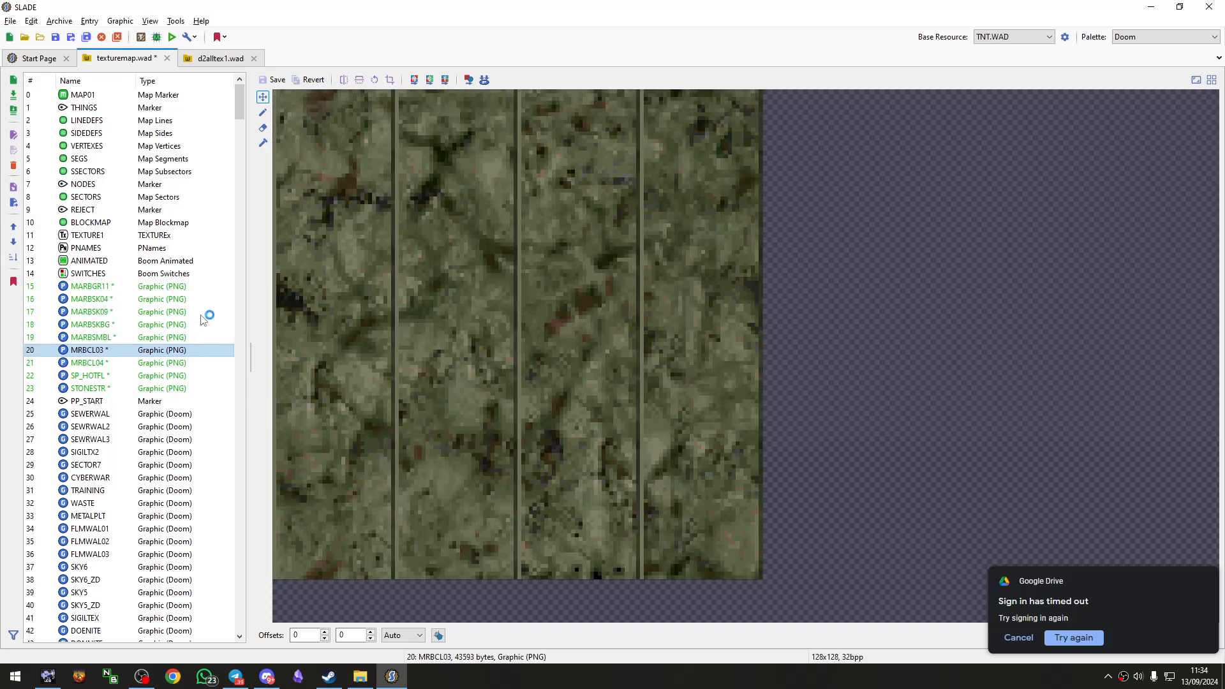
{"action": "key", "text": "Down"}
{"action": "key", "text": "Down"}
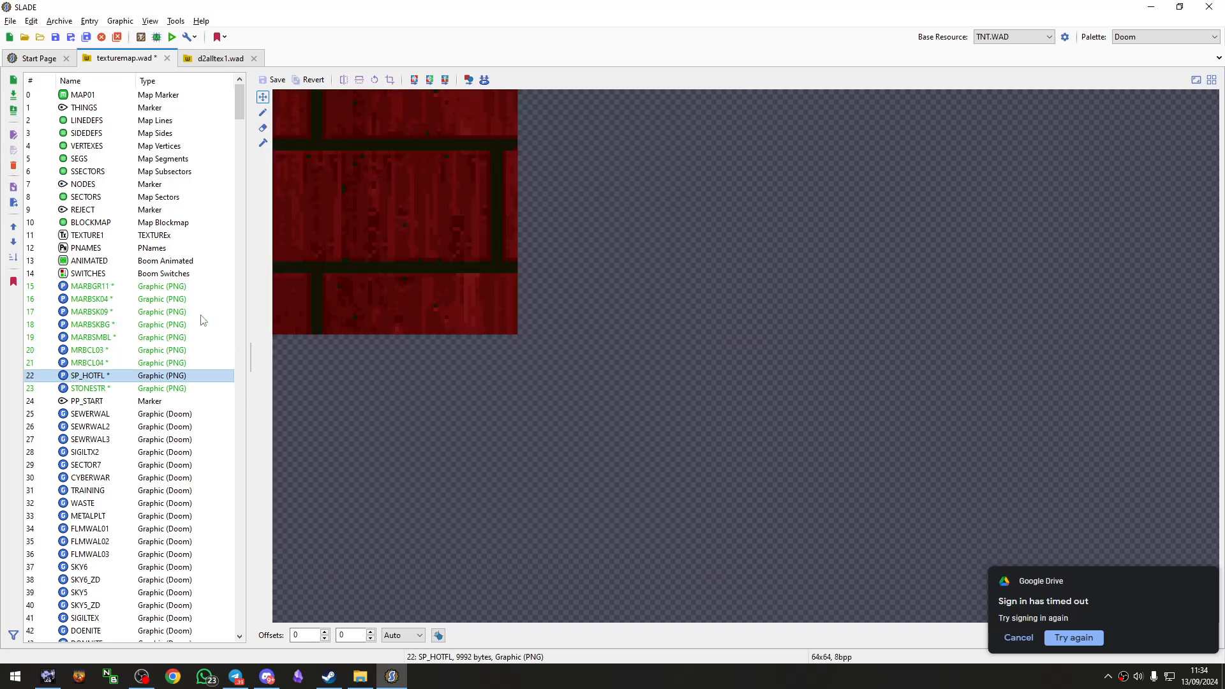
{"action": "key", "text": "Down"}
{"action": "key", "text": "Up"}
{"action": "key", "text": "Down"}
{"action": "key", "text": "Up"}
{"action": "key", "text": "Down"}
{"action": "key", "text": "Up"}
{"action": "key", "text": "Up"}
{"action": "key", "text": "Up"}
{"action": "key", "text": "Up"}
{"action": "key", "text": "Up"}
{"action": "key", "text": "Up"}
{"action": "key", "text": "Up"}
{"action": "key", "text": "Up"}
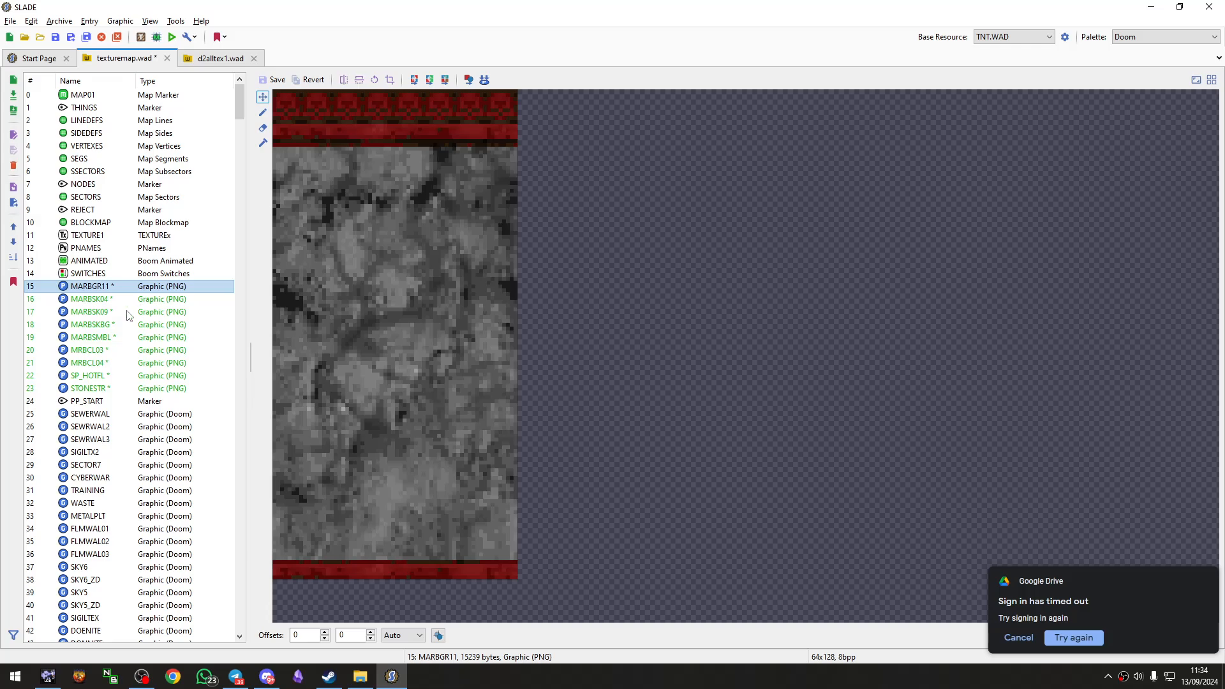
{"action": "left_click", "coordinate": [148, 302]}
{"action": "key", "text": "Up"}
{"action": "left_click", "coordinate": [105, 312]}
{"action": "left_click", "coordinate": [112, 298]}
Step: Select the PNG graphics from MARBGR11 to STONESTR and set their conversion format to Doom Gfx (Paletted)
{"action": "left_click", "coordinate": [114, 289]}
{"action": "left_click", "coordinate": [122, 389], "text": "shift"}
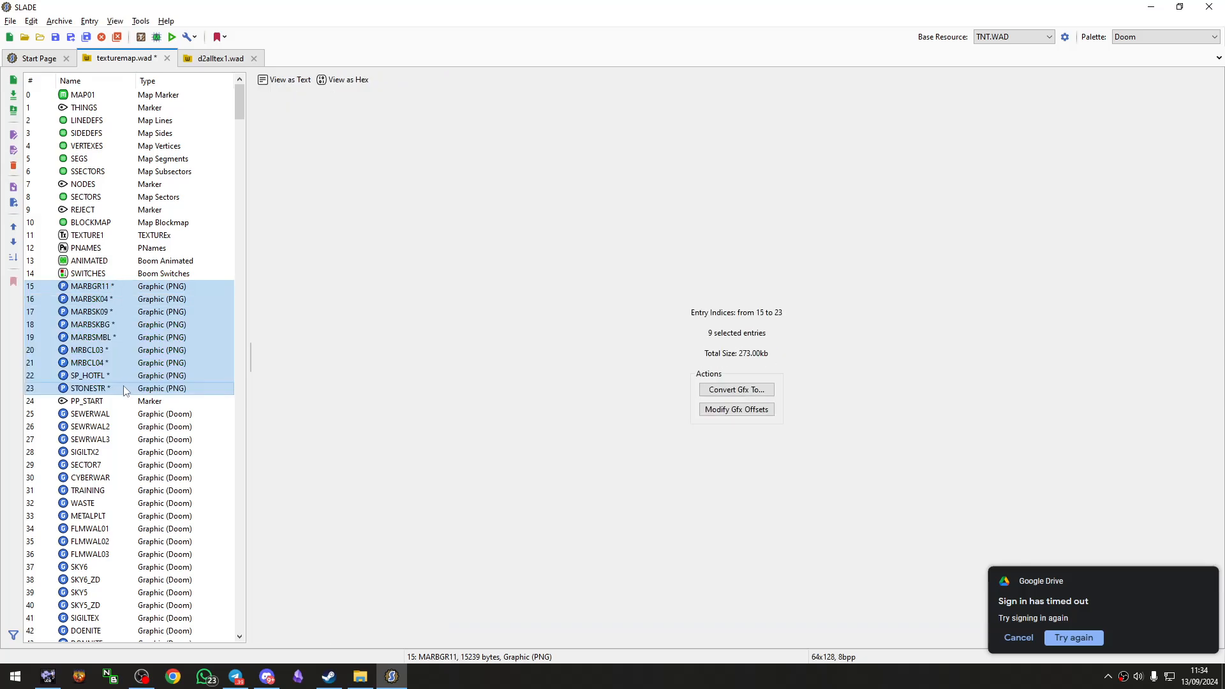
{"action": "right_click", "coordinate": [98, 332]}
{"action": "mouse_move", "coordinate": [159, 536]}
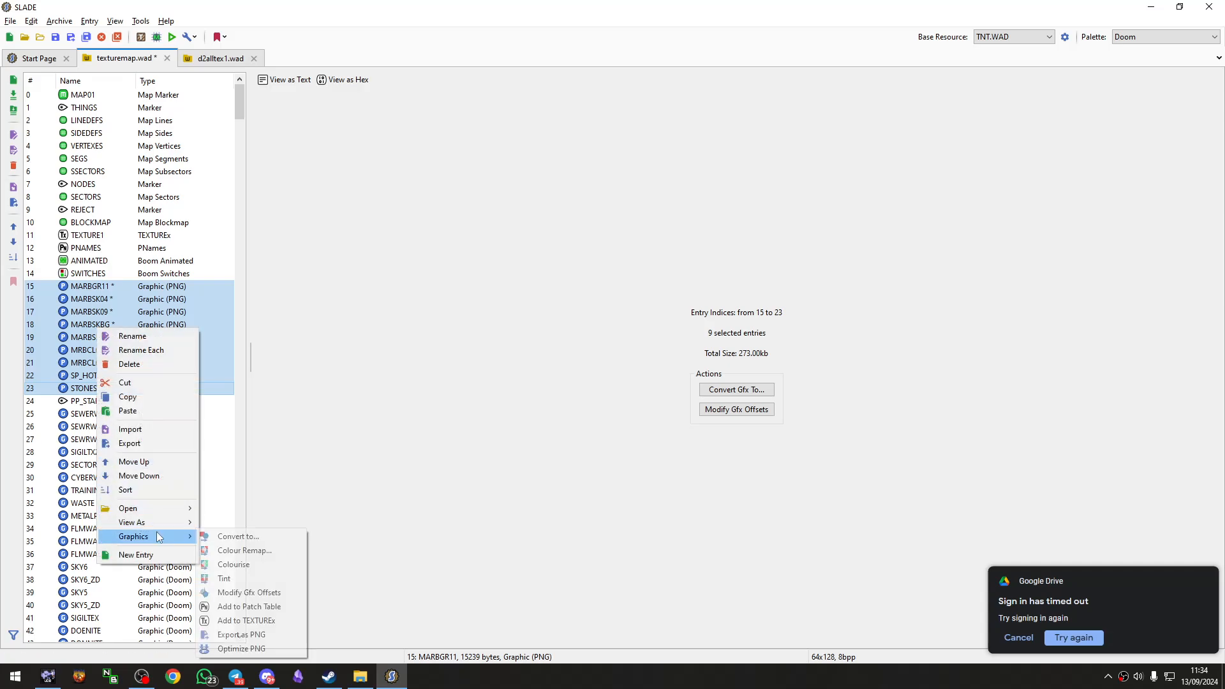
{"action": "left_click", "coordinate": [255, 539]}
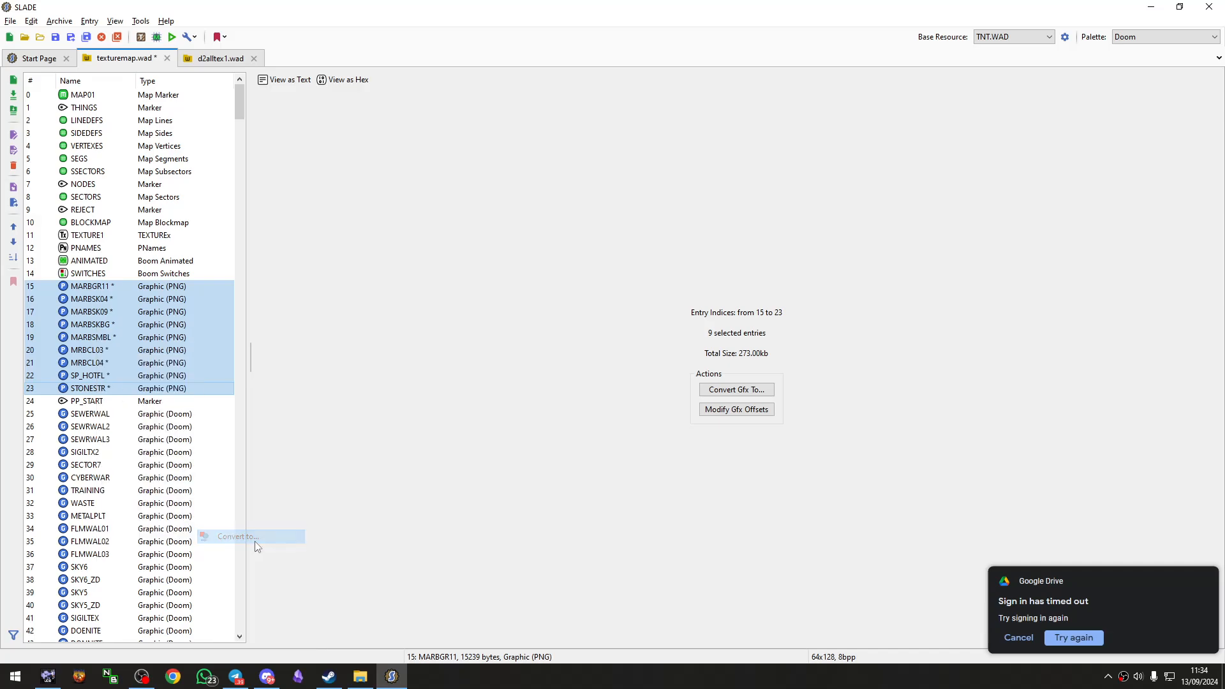
{"action": "left_click", "coordinate": [475, 148]}
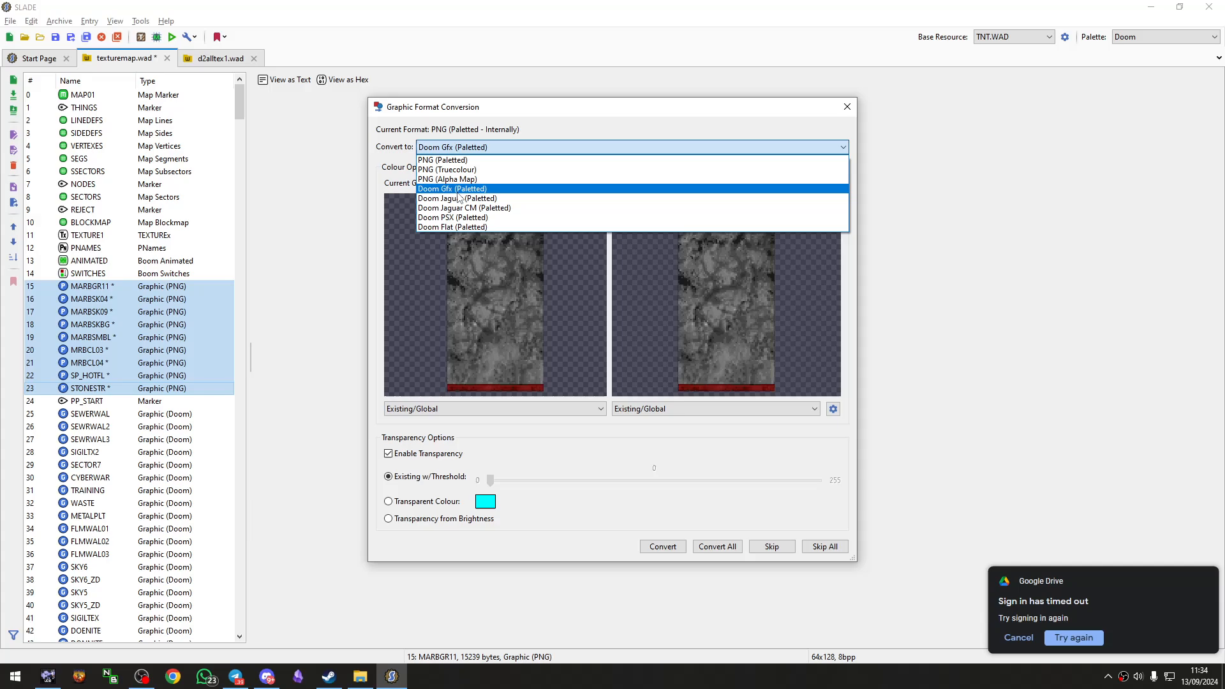
{"action": "left_click", "coordinate": [442, 190]}
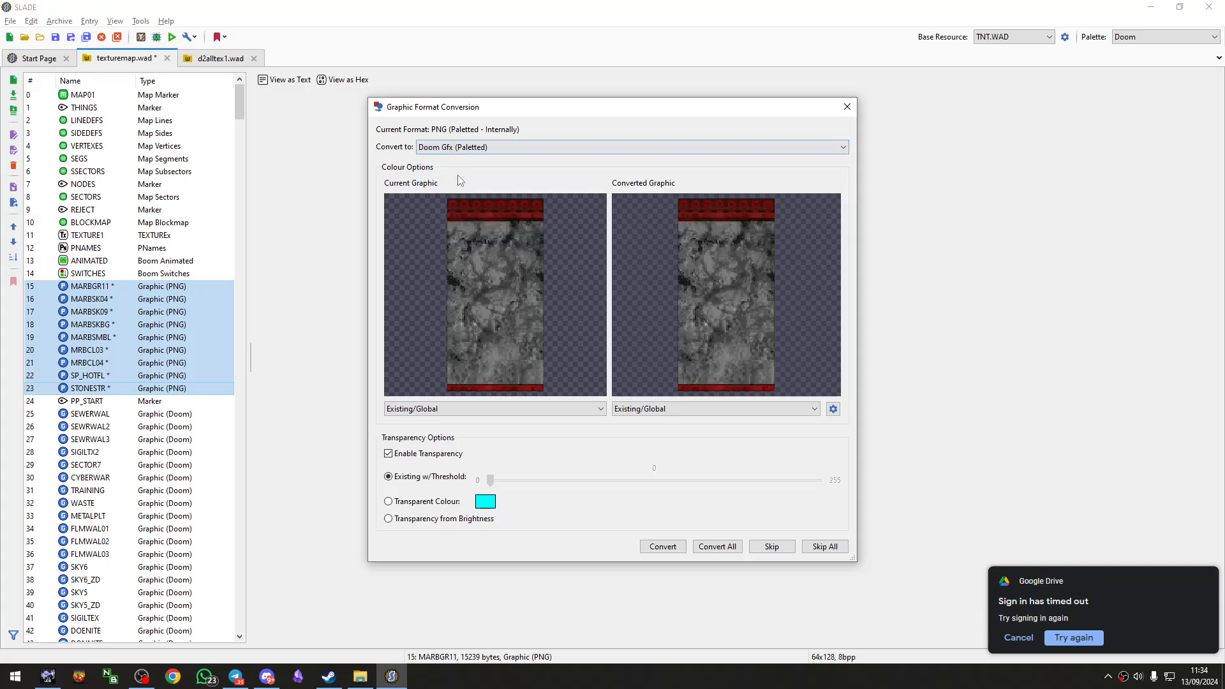
Step: Look at the palette choices for the current and the converted graphic without changing them
{"action": "left_click", "coordinate": [457, 409]}
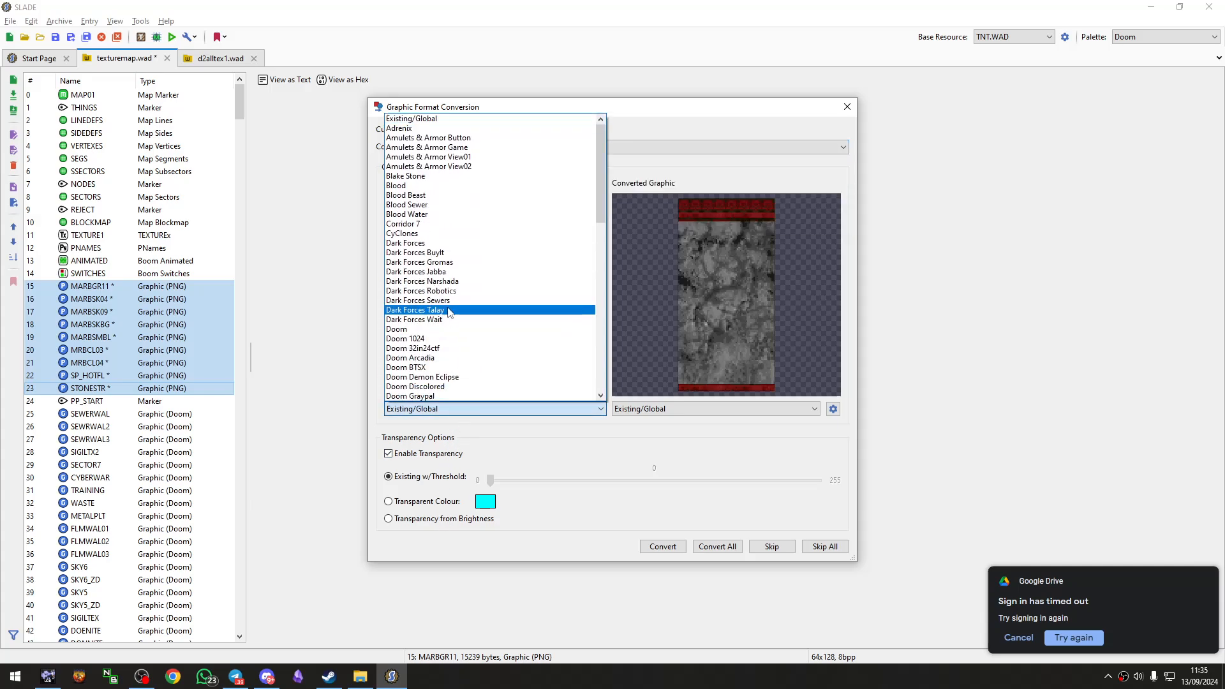
{"action": "left_click", "coordinate": [511, 408]}
{"action": "left_click", "coordinate": [638, 409]}
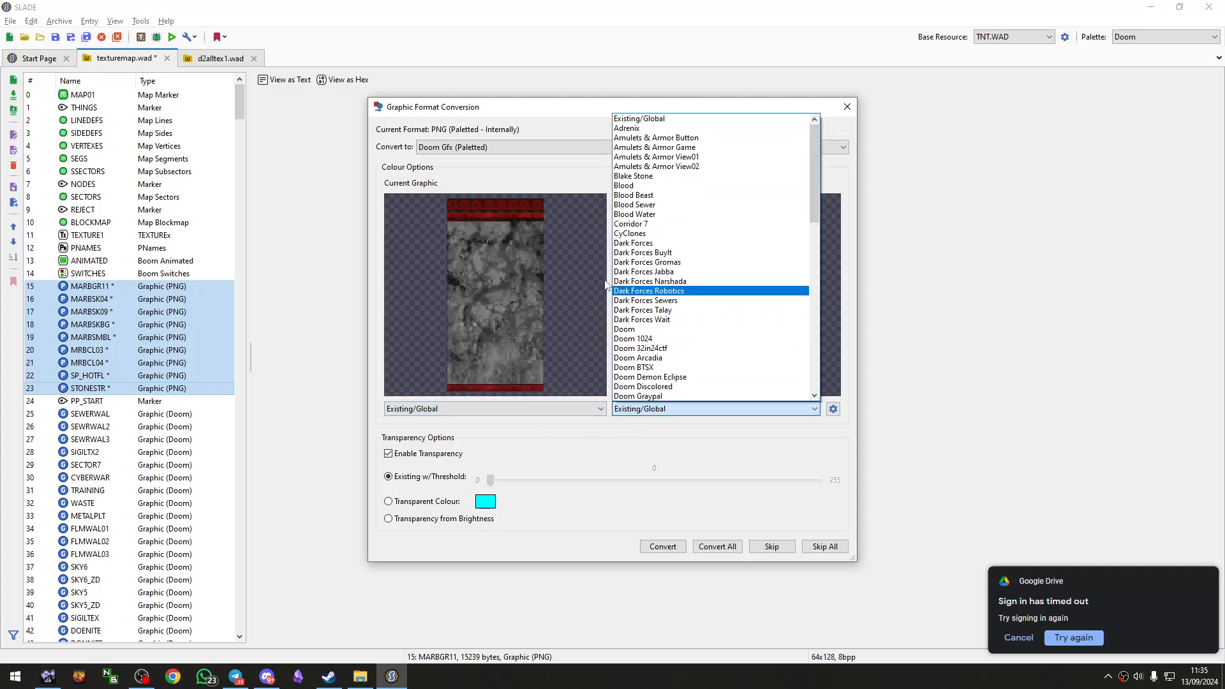
{"action": "left_click", "coordinate": [606, 466]}
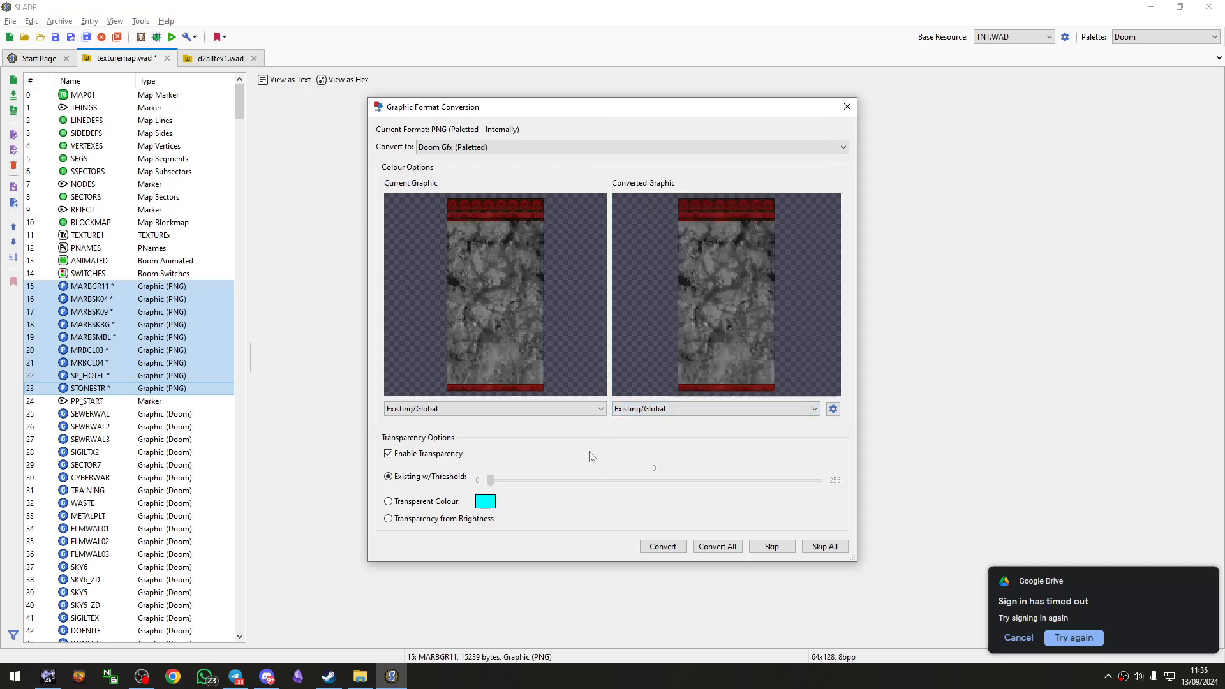
Step: Try the Doom BTSX and Doom palettes for the converted graphic, and set it back to Existing/Global
{"action": "left_click", "coordinate": [629, 411]}
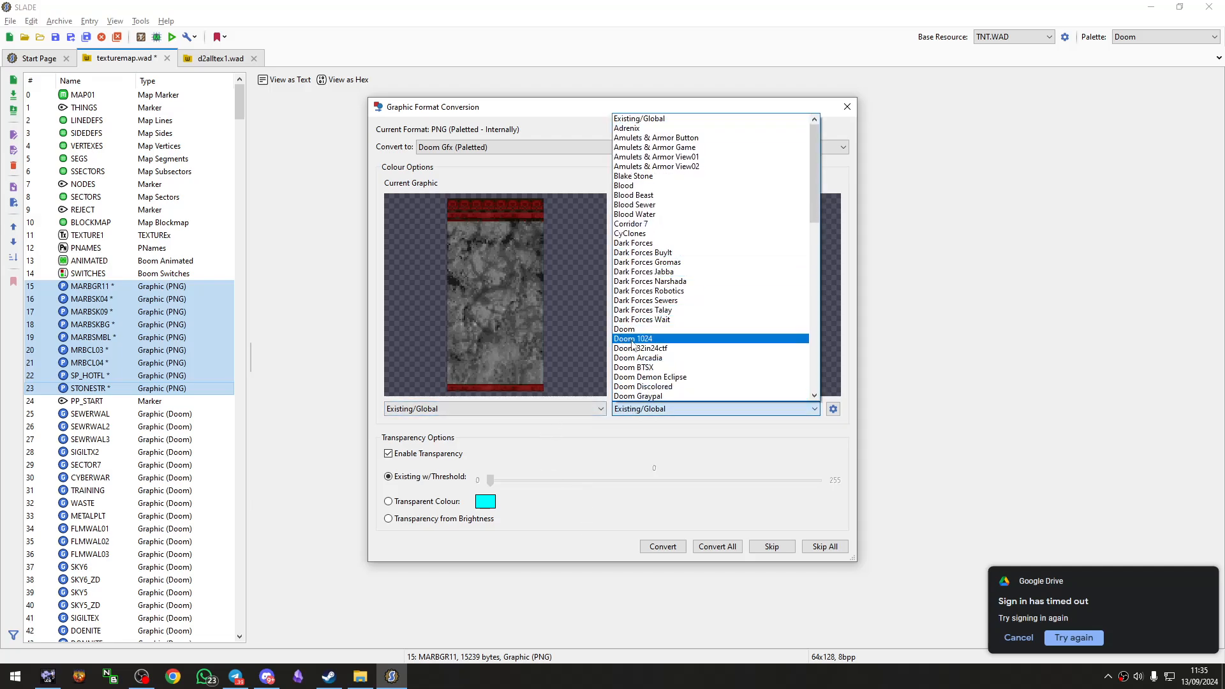
{"action": "scroll", "coordinate": [656, 274], "scroll_direction": "down", "scroll_amount": 4}
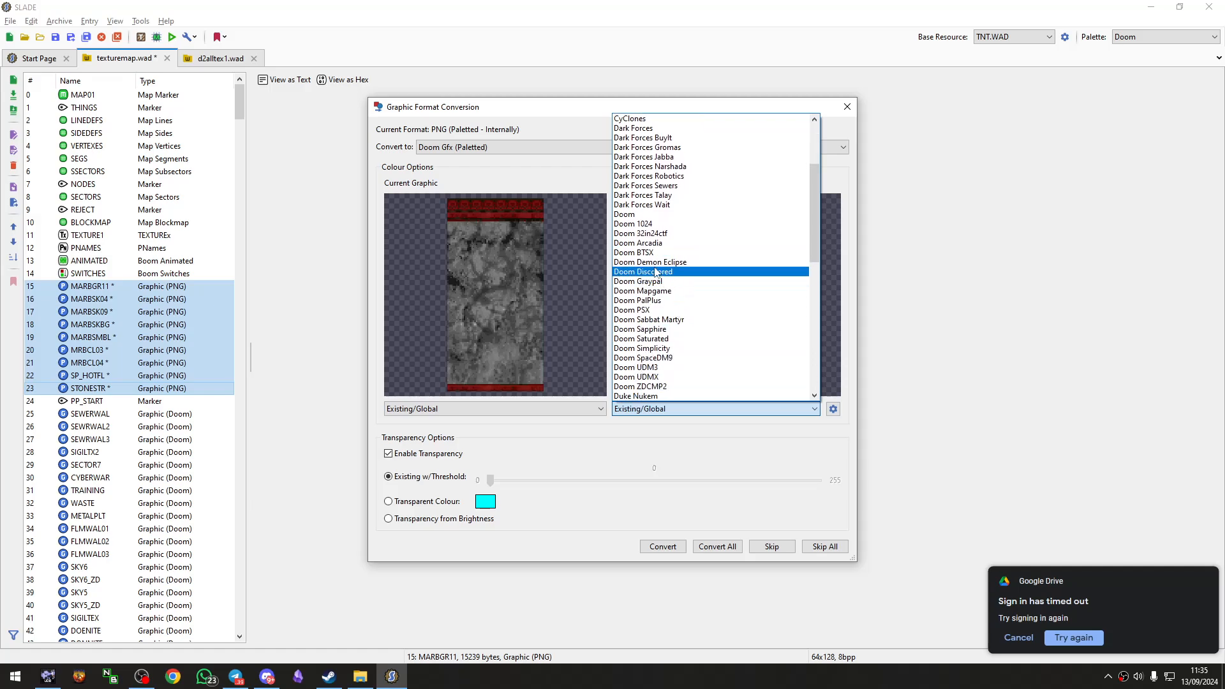
{"action": "left_click", "coordinate": [645, 252]}
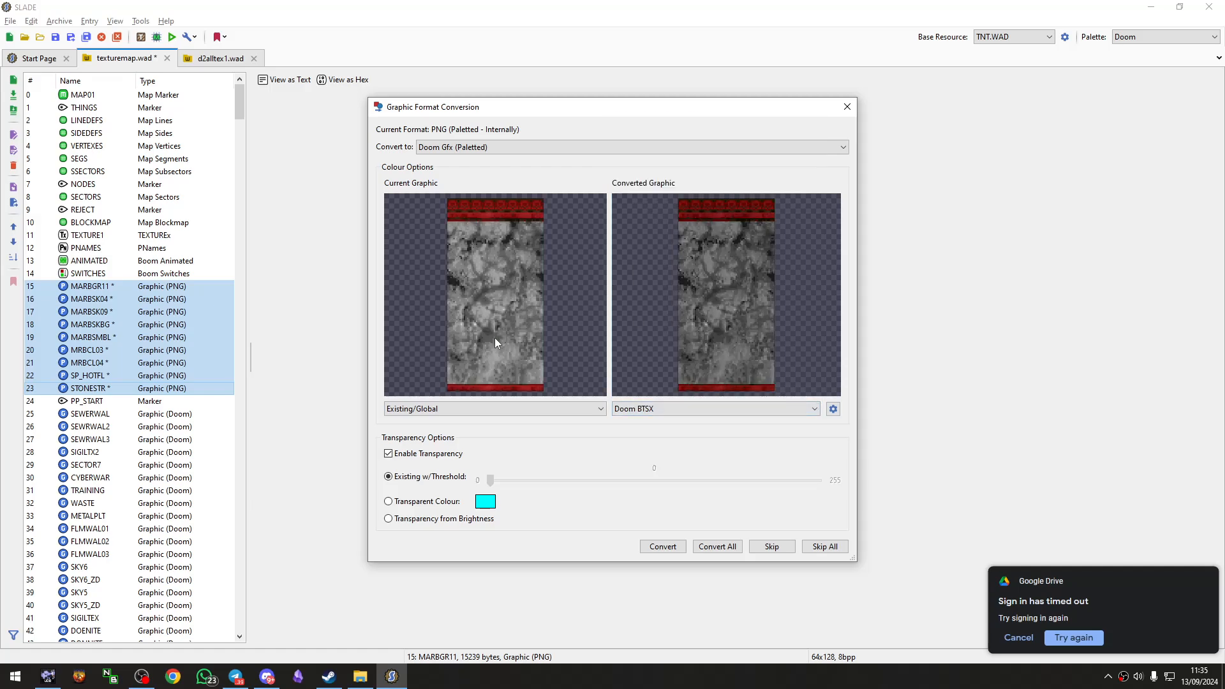
{"action": "left_click", "coordinate": [630, 409]}
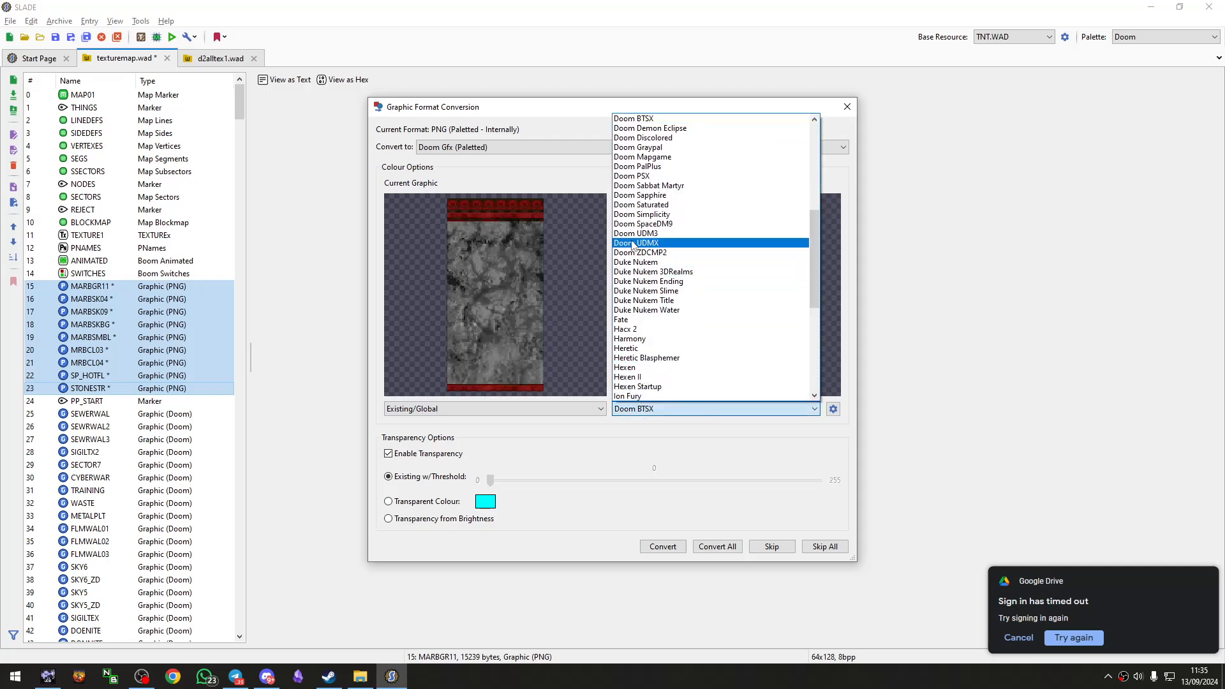
{"action": "scroll", "coordinate": [638, 319], "scroll_direction": "up", "scroll_amount": 3}
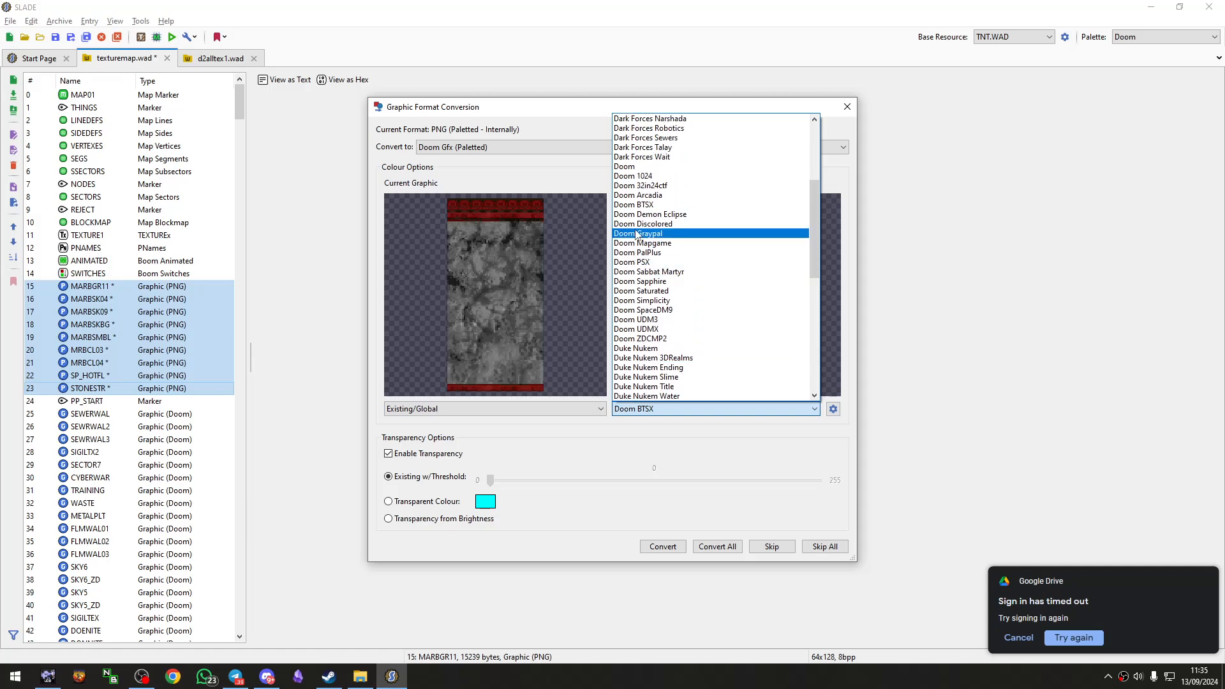
{"action": "scroll", "coordinate": [638, 231], "scroll_direction": "up", "scroll_amount": 1}
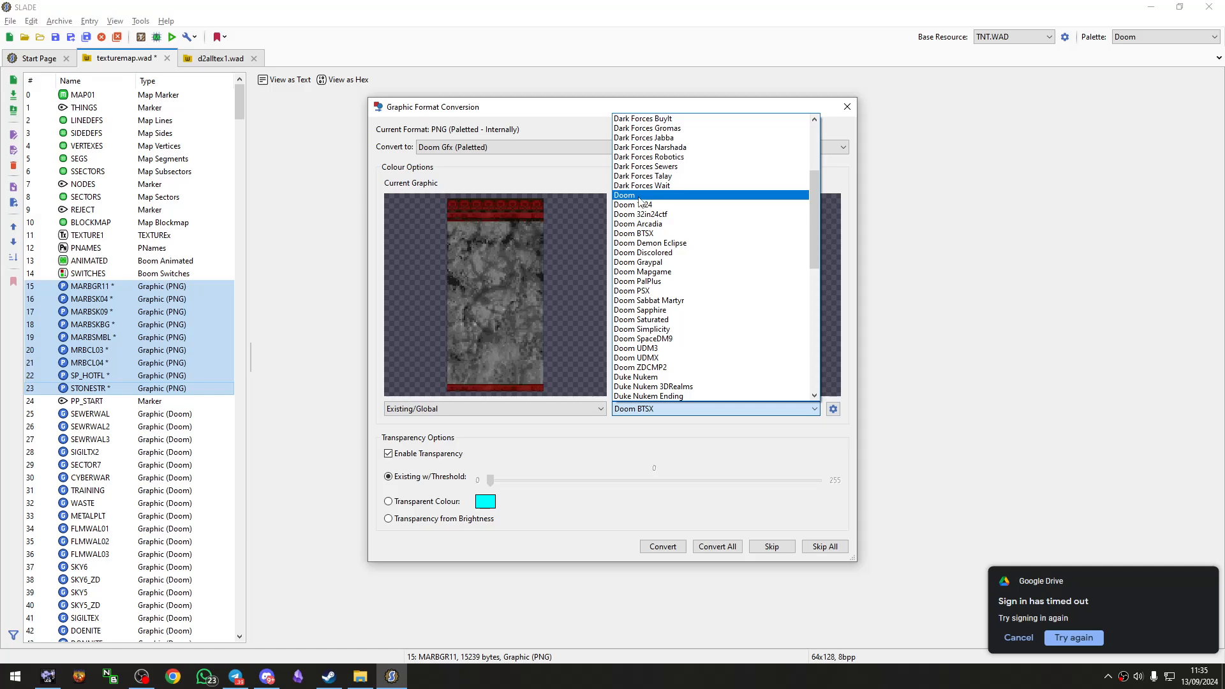
{"action": "left_click", "coordinate": [639, 195]}
{"action": "left_click", "coordinate": [660, 408]}
{"action": "scroll", "coordinate": [666, 257], "scroll_direction": "up", "scroll_amount": 3}
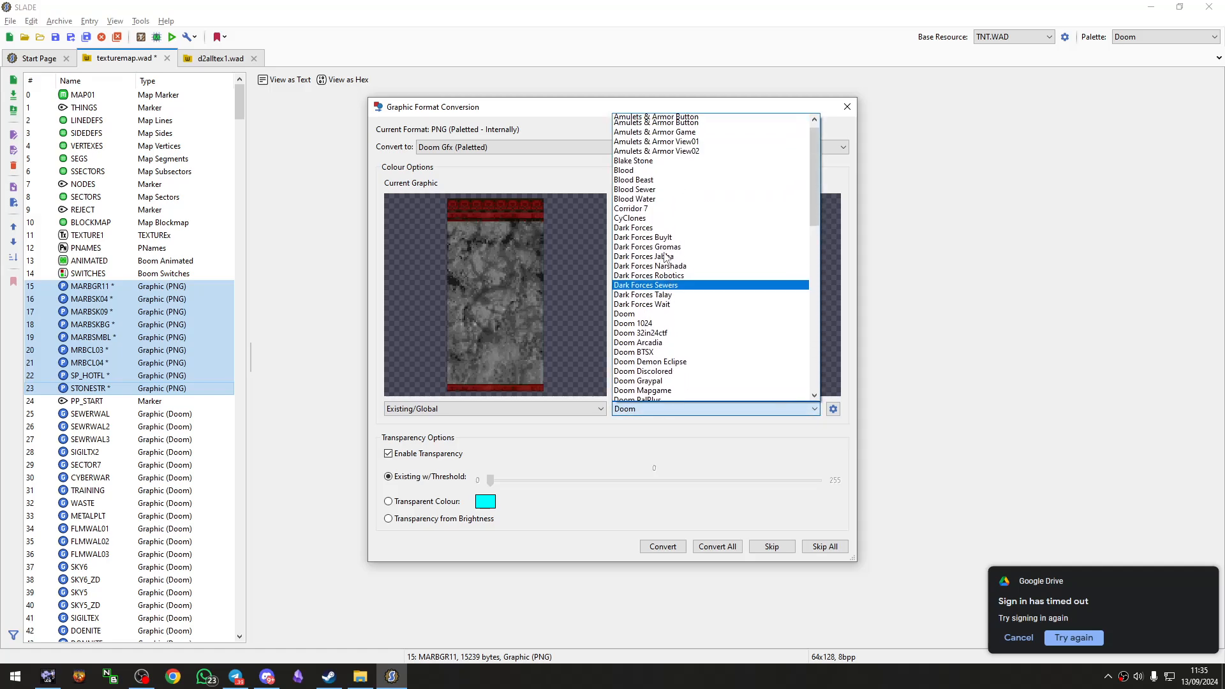
{"action": "scroll", "coordinate": [666, 258], "scroll_direction": "up", "scroll_amount": 2}
{"action": "left_click", "coordinate": [645, 117]}
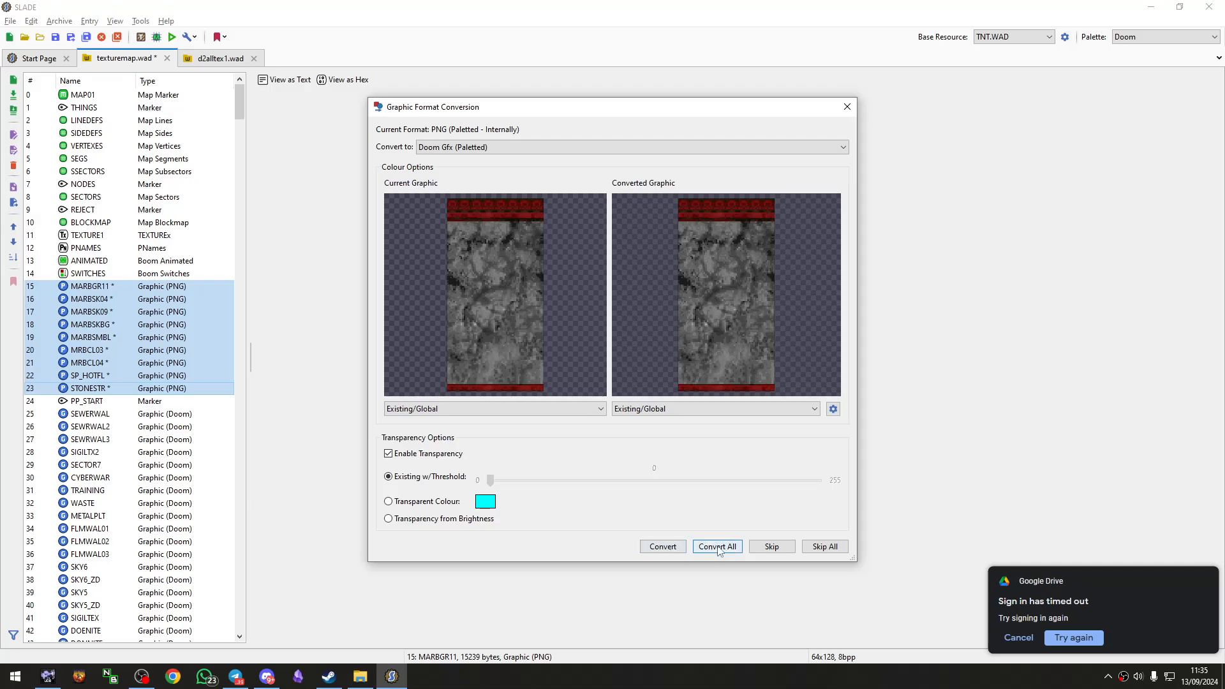
Step: Convert the selected graphics one at a time to Doom Gfx (Paletted) with the Existing/Global palette, up to STONESTR
{"action": "left_click", "coordinate": [664, 550]}
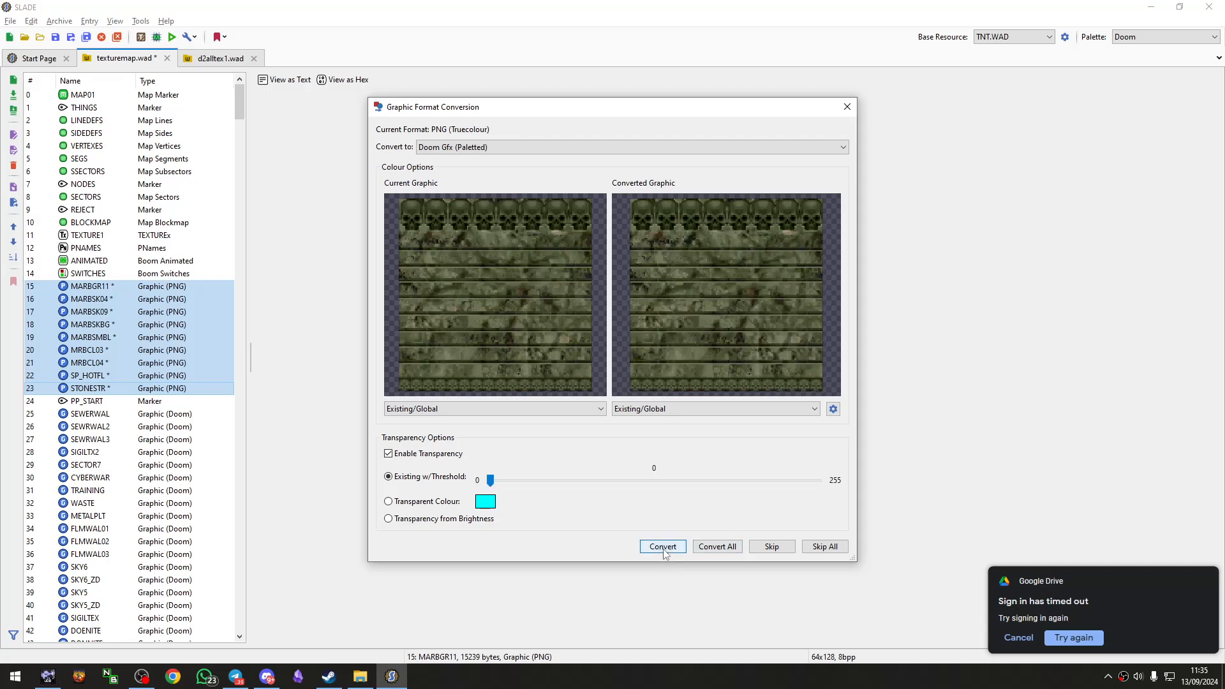
{"action": "left_click", "coordinate": [663, 547]}
{"action": "left_click", "coordinate": [663, 547]}
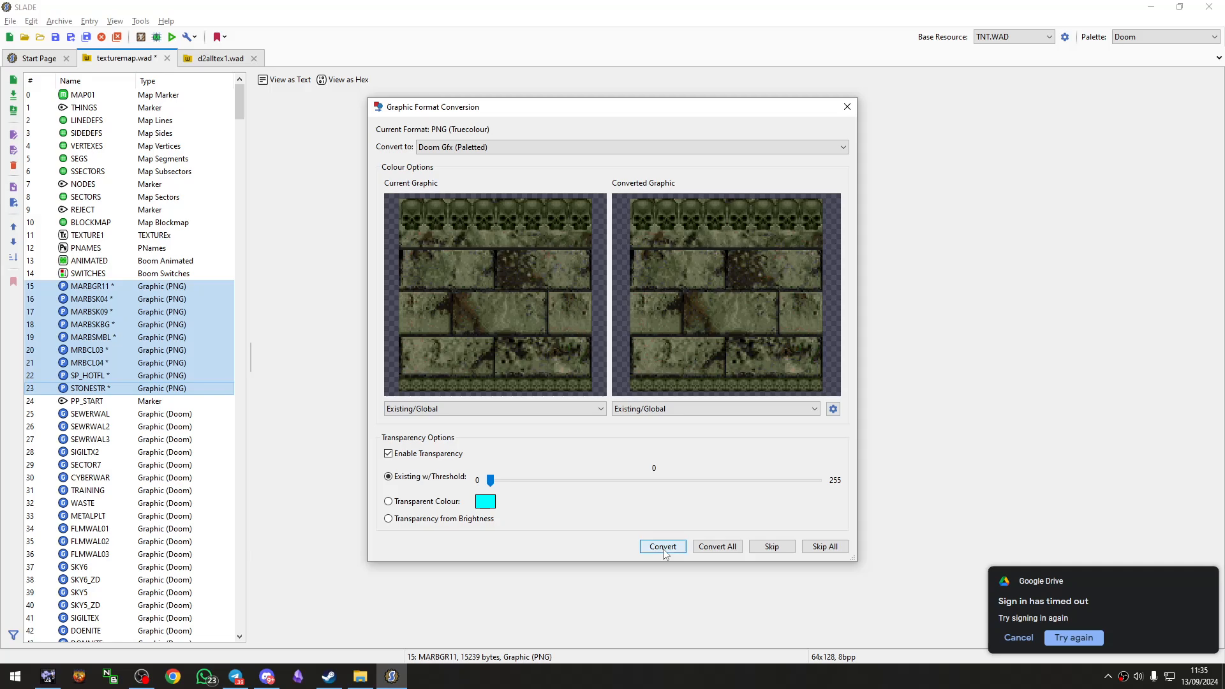
{"action": "left_click", "coordinate": [663, 547]}
{"action": "left_click", "coordinate": [663, 547]}
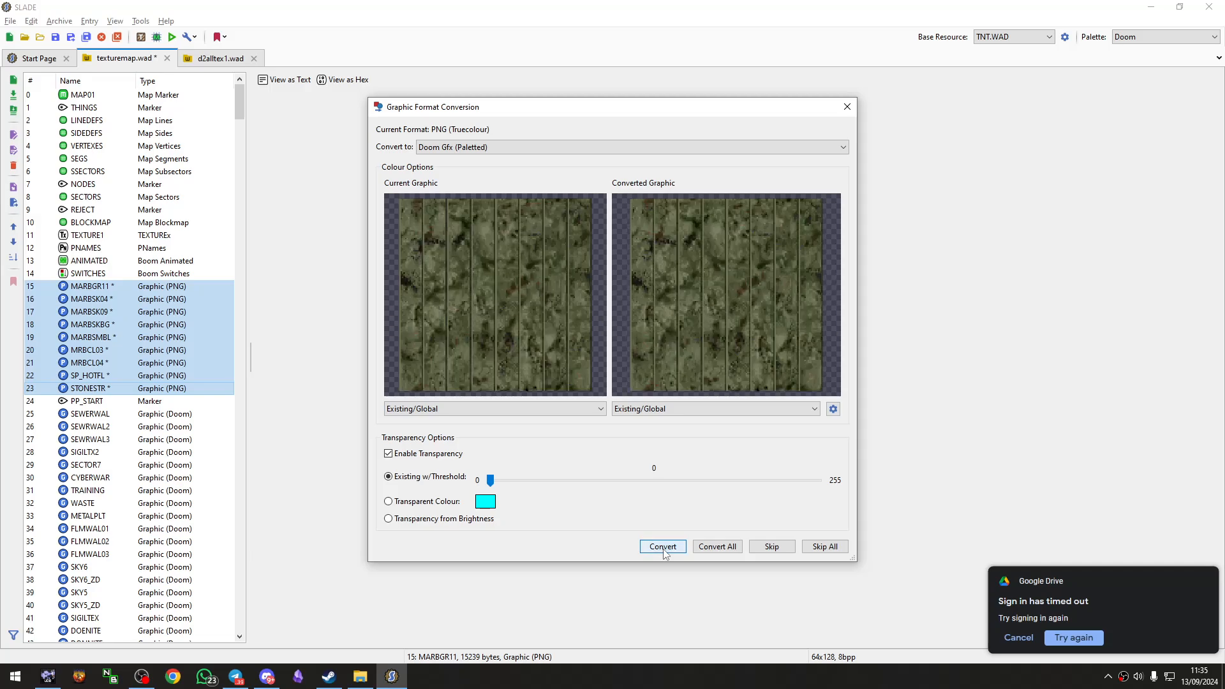
{"action": "left_click", "coordinate": [663, 547]}
{"action": "left_click", "coordinate": [663, 548]}
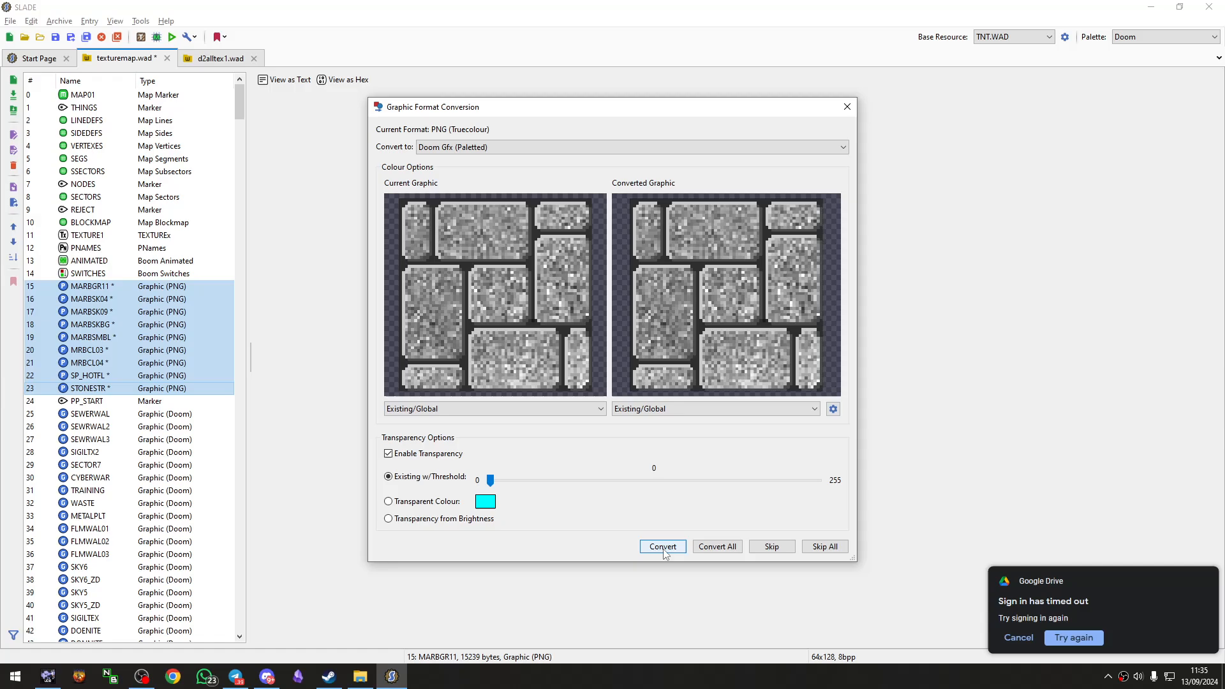
{"action": "left_click", "coordinate": [663, 547]}
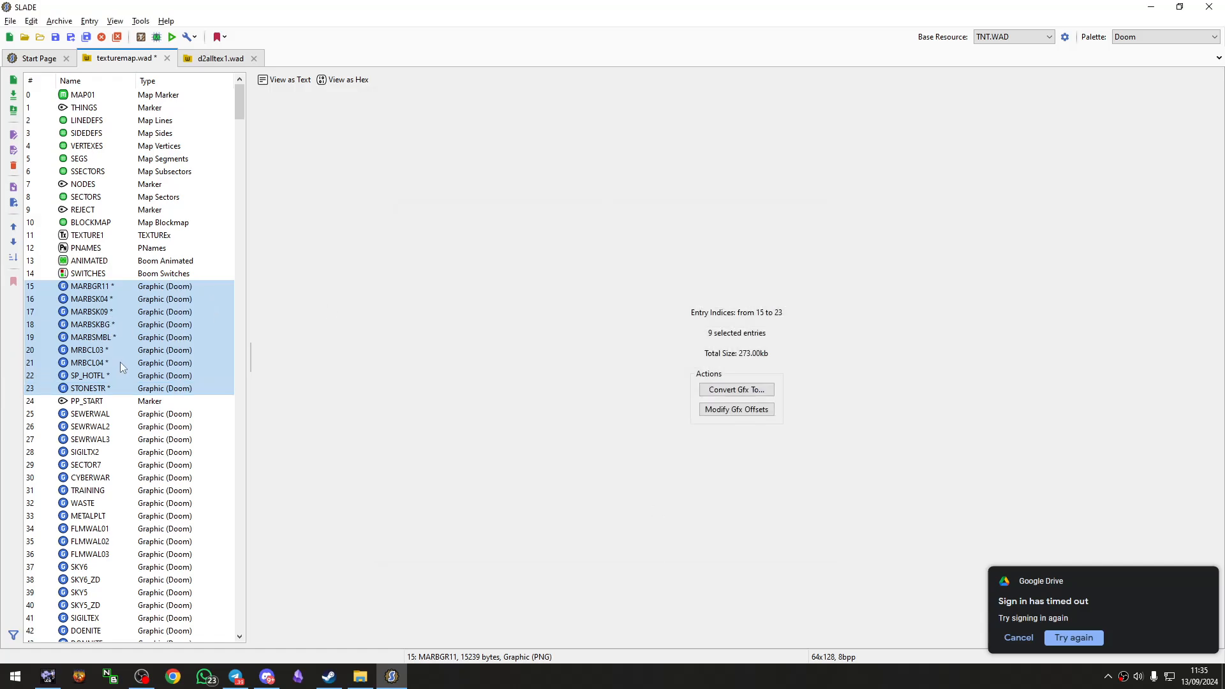
Step: Check the converted MARBGR11, SP_HOTFL and STONESTR graphics, comparing the last two with each other
{"action": "left_click", "coordinate": [131, 388]}
{"action": "left_click", "coordinate": [170, 288]}
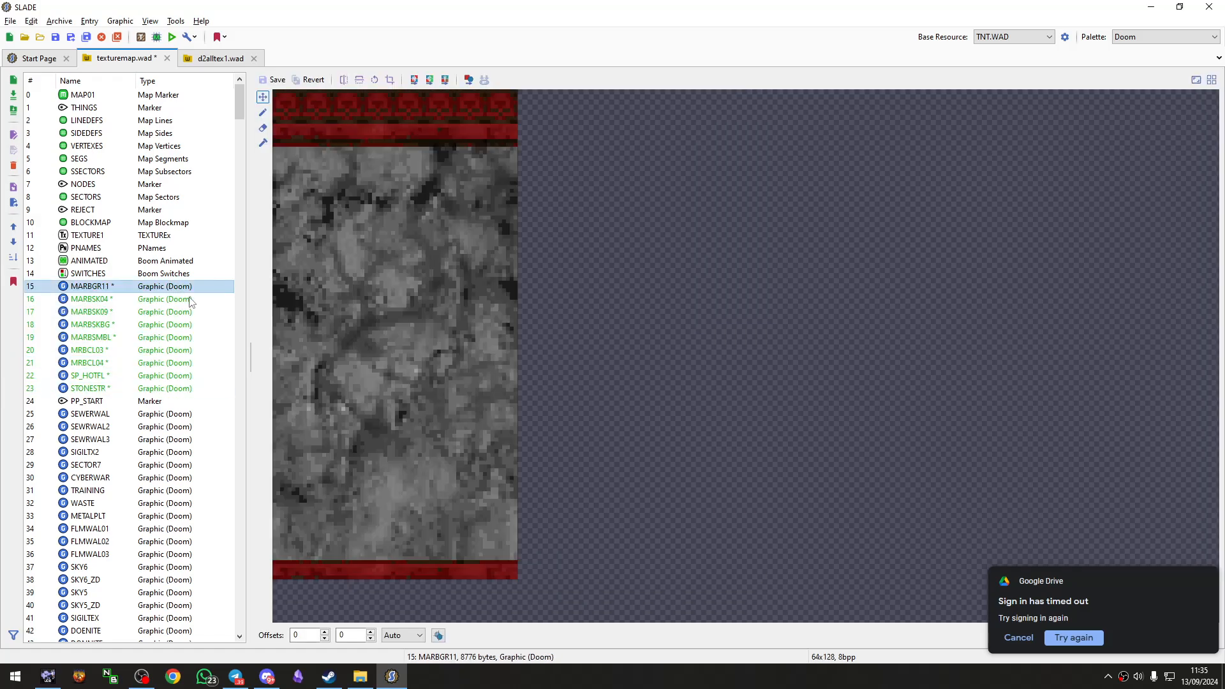
{"action": "left_click", "coordinate": [138, 387]}
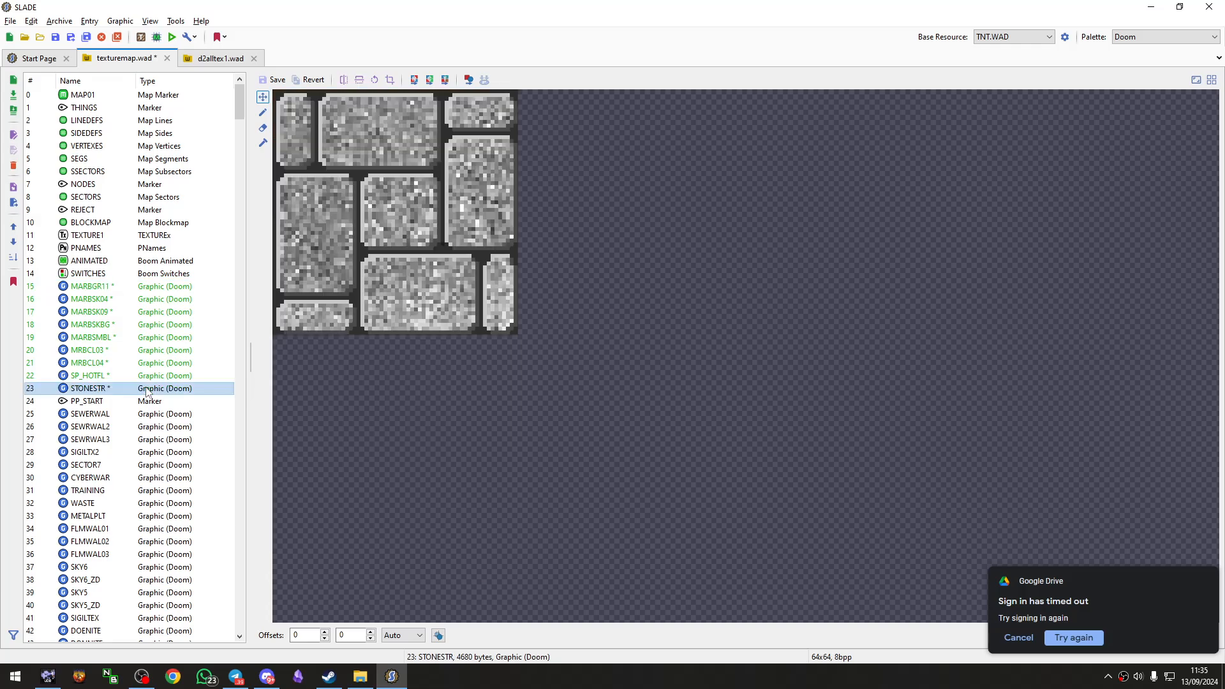
{"action": "left_click", "coordinate": [150, 379]}
{"action": "left_click", "coordinate": [149, 389]}
{"action": "left_click", "coordinate": [153, 379]}
{"action": "left_click", "coordinate": [154, 387]}
{"action": "left_click", "coordinate": [145, 376]}
{"action": "left_click", "coordinate": [142, 388]}
{"action": "left_click", "coordinate": [141, 376]}
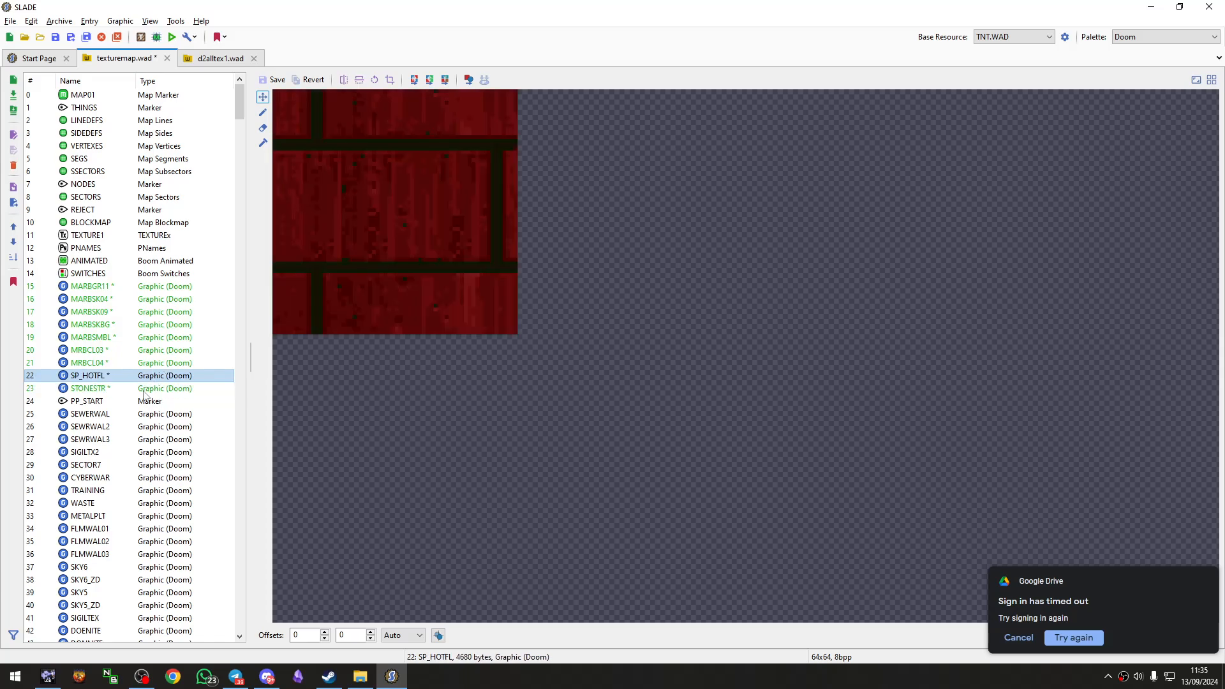
{"action": "left_click", "coordinate": [138, 386]}
Step: Convert SP_HOTFL and STONESTR together to Doom Flat (Paletted) and save texturemap.wad
{"action": "key", "text": "Up"}
{"action": "left_click", "coordinate": [166, 386], "text": "shift"}
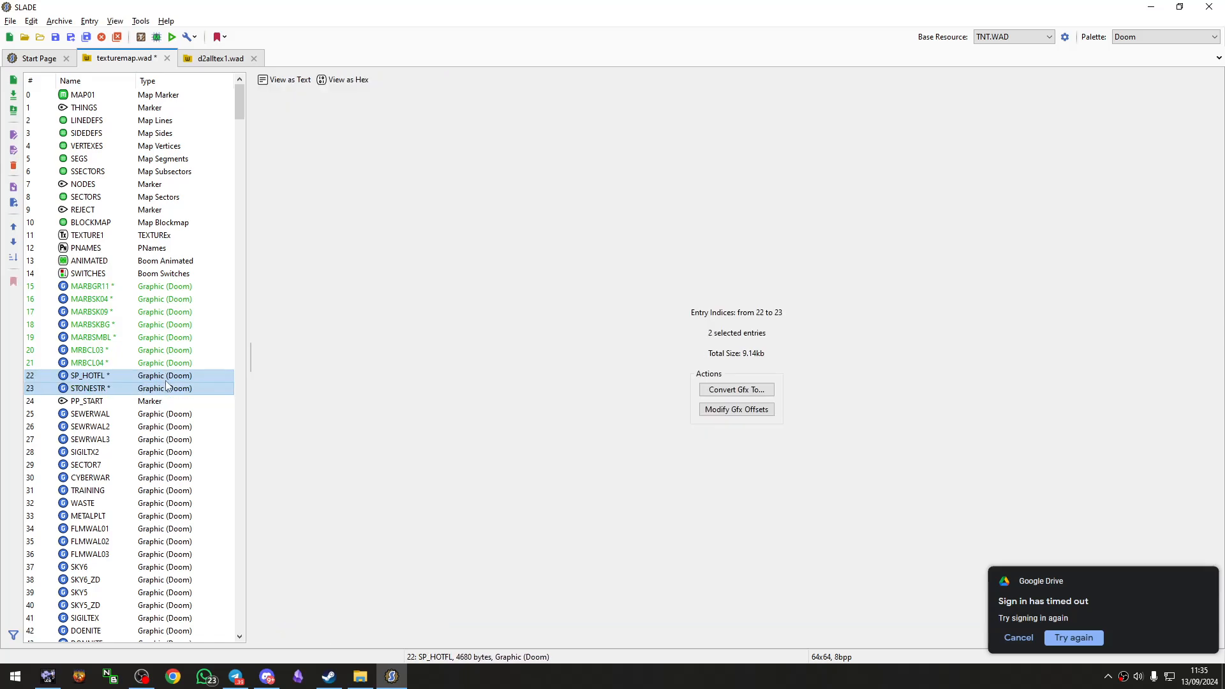
{"action": "right_click", "coordinate": [168, 384]}
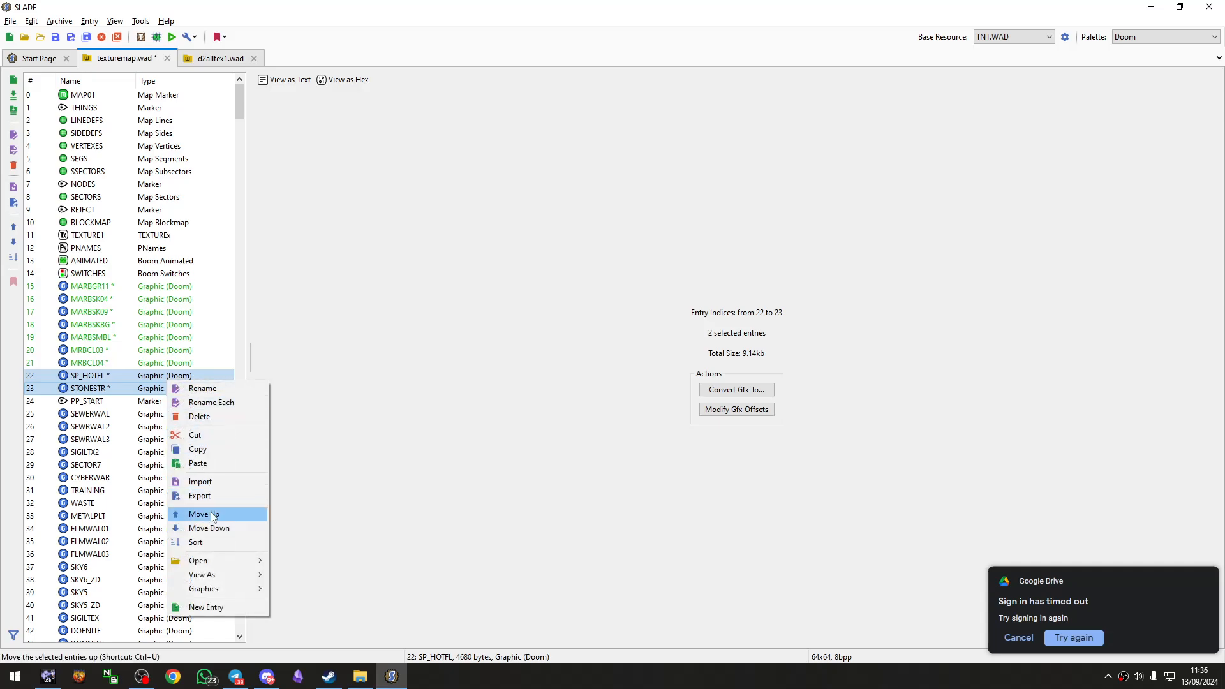
{"action": "mouse_move", "coordinate": [209, 587]}
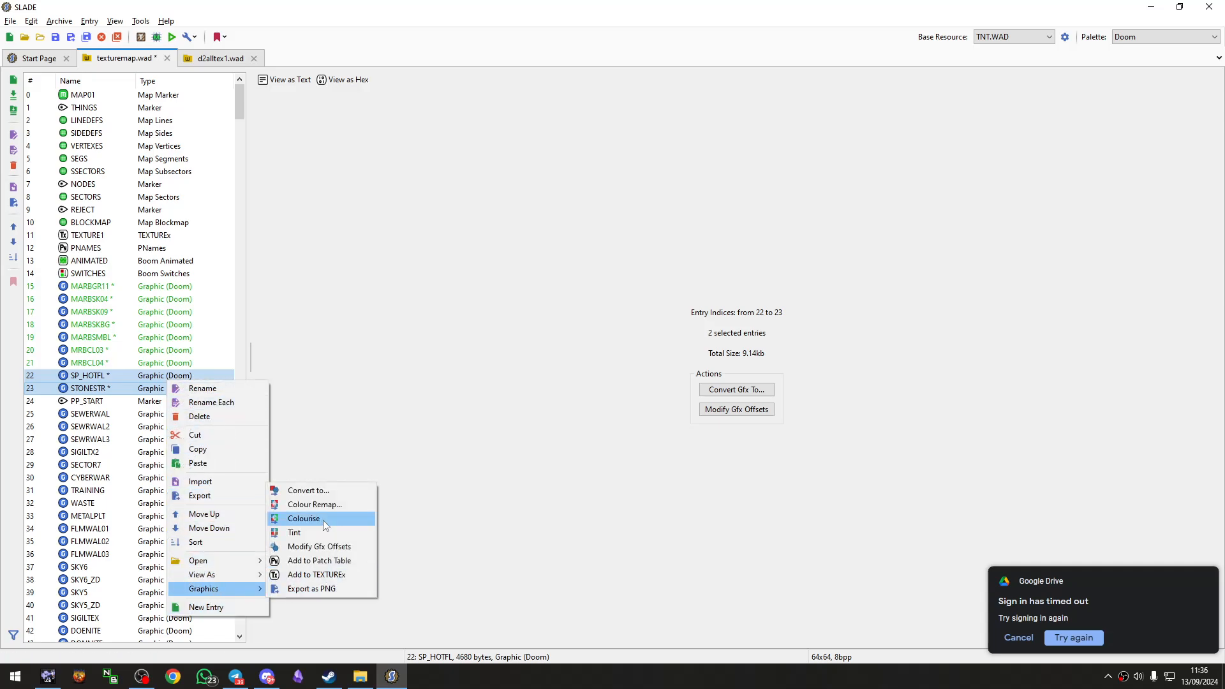
{"action": "left_click", "coordinate": [317, 491]}
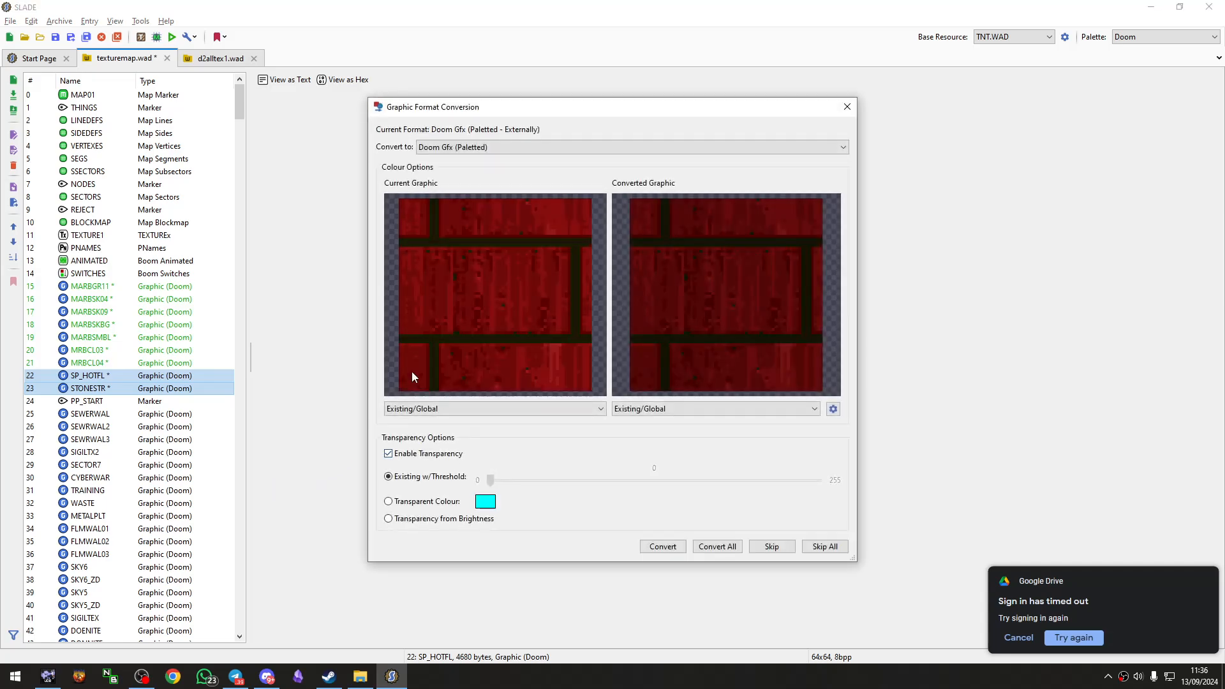
{"action": "left_click", "coordinate": [439, 148]}
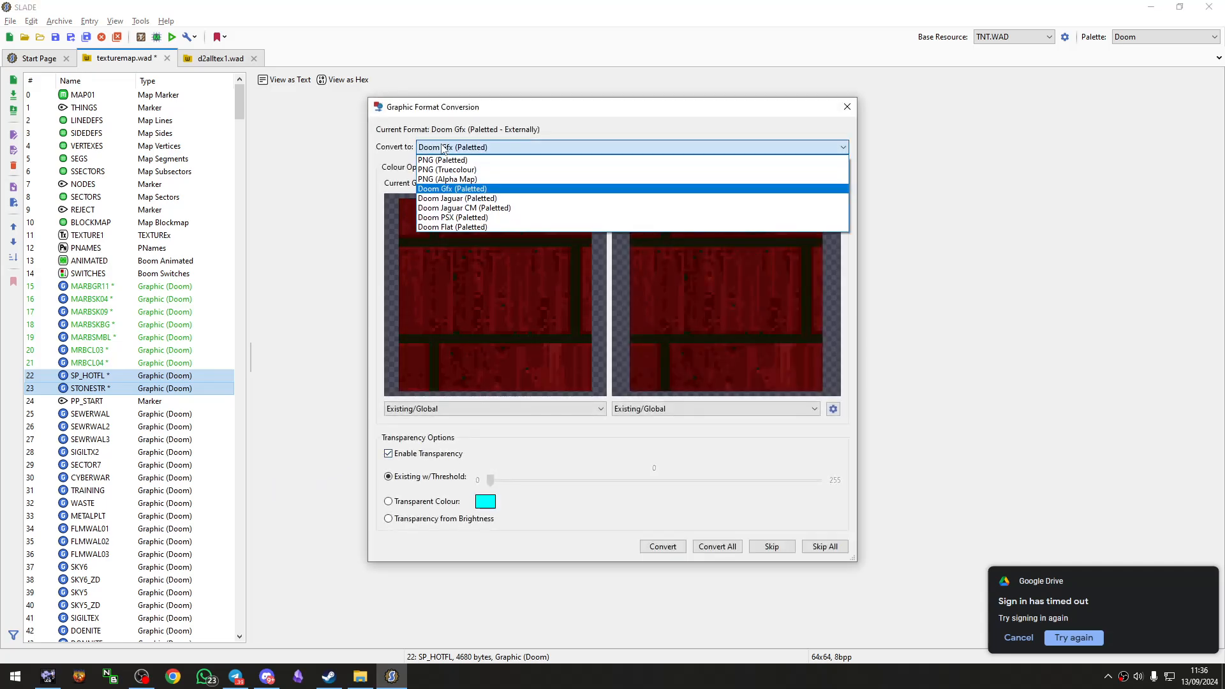
{"action": "left_click", "coordinate": [457, 228]}
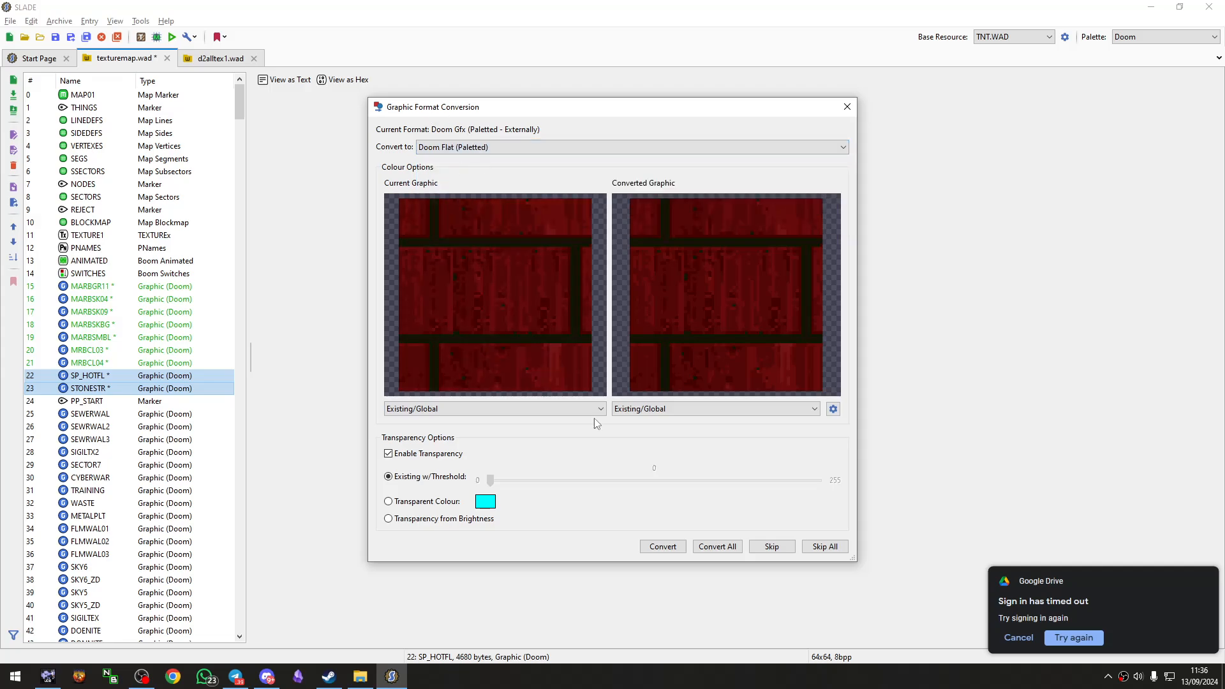
{"action": "left_click", "coordinate": [730, 553]}
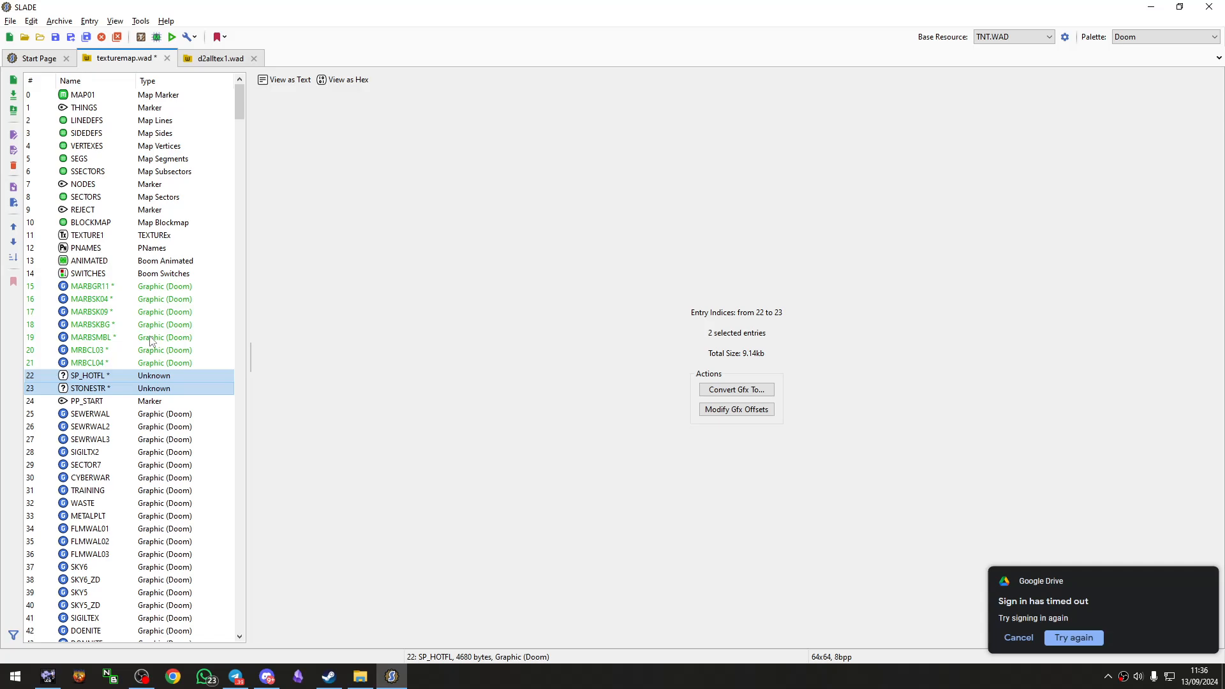
{"action": "key", "text": "ctrl+s"}
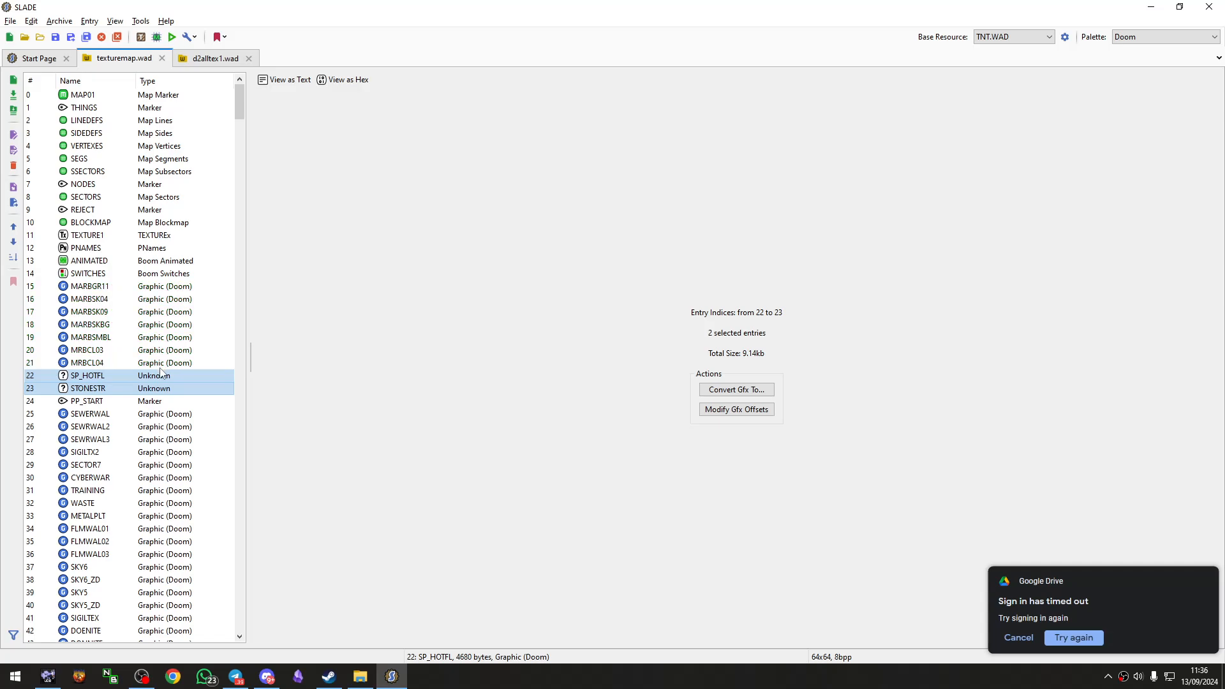
Step: Close texturemap.wad and reopen it from the recent files, closing TNT.WAD if it gets opened
{"action": "left_click", "coordinate": [163, 58]}
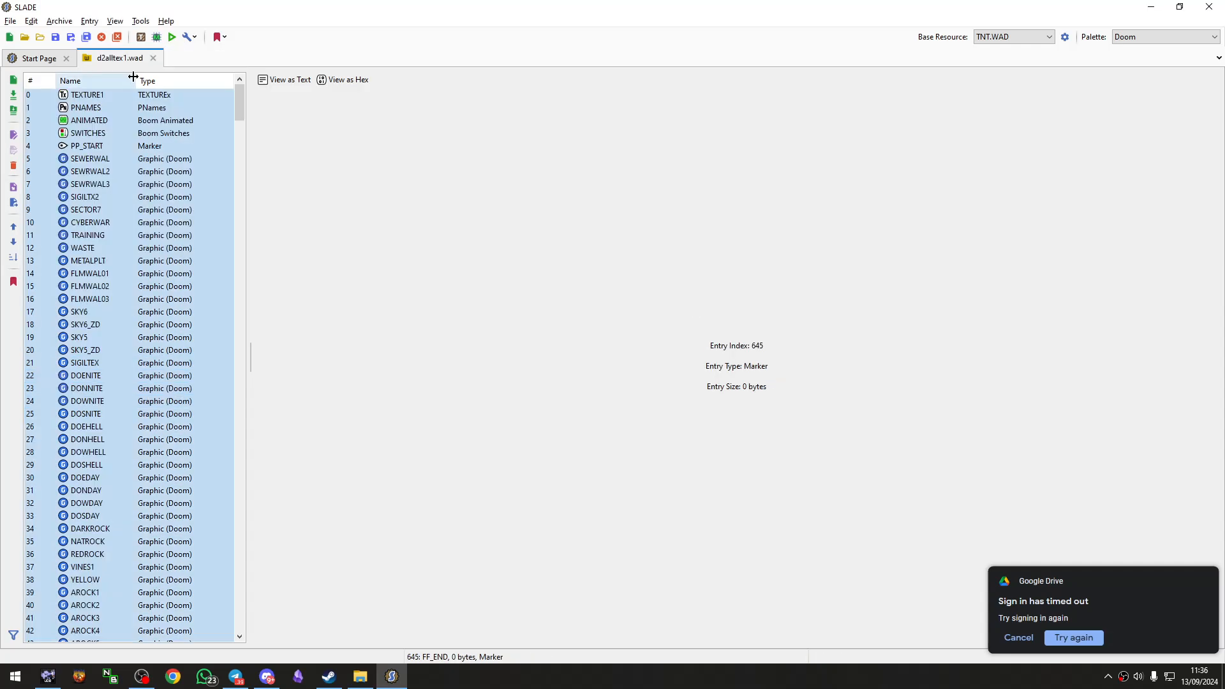
{"action": "left_click", "coordinate": [10, 20]}
{"action": "mouse_move", "coordinate": [42, 83]}
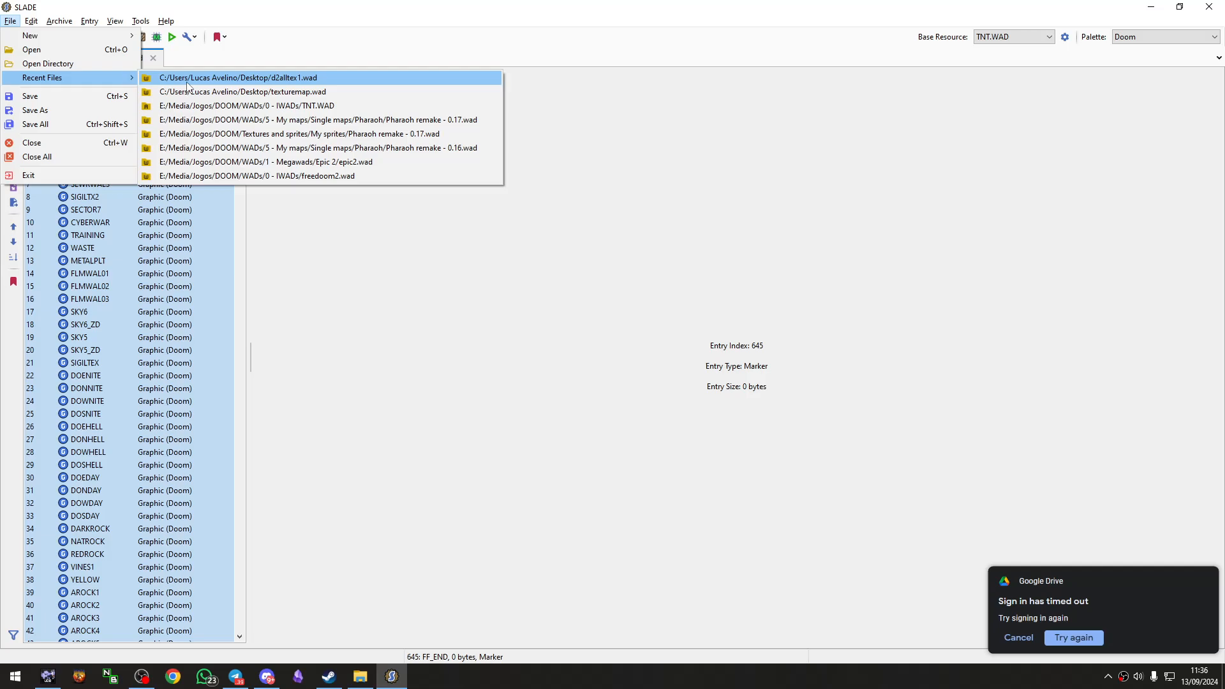
{"action": "left_click", "coordinate": [216, 98]}
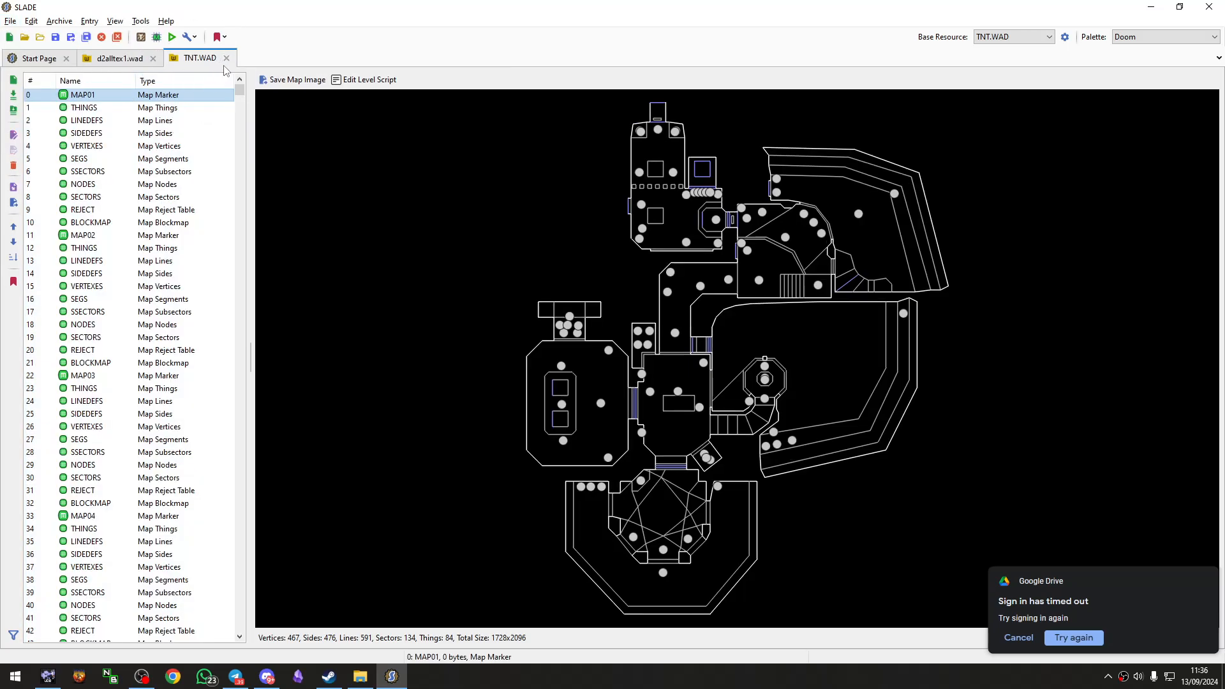
{"action": "left_click", "coordinate": [227, 58]}
{"action": "left_click", "coordinate": [10, 21]}
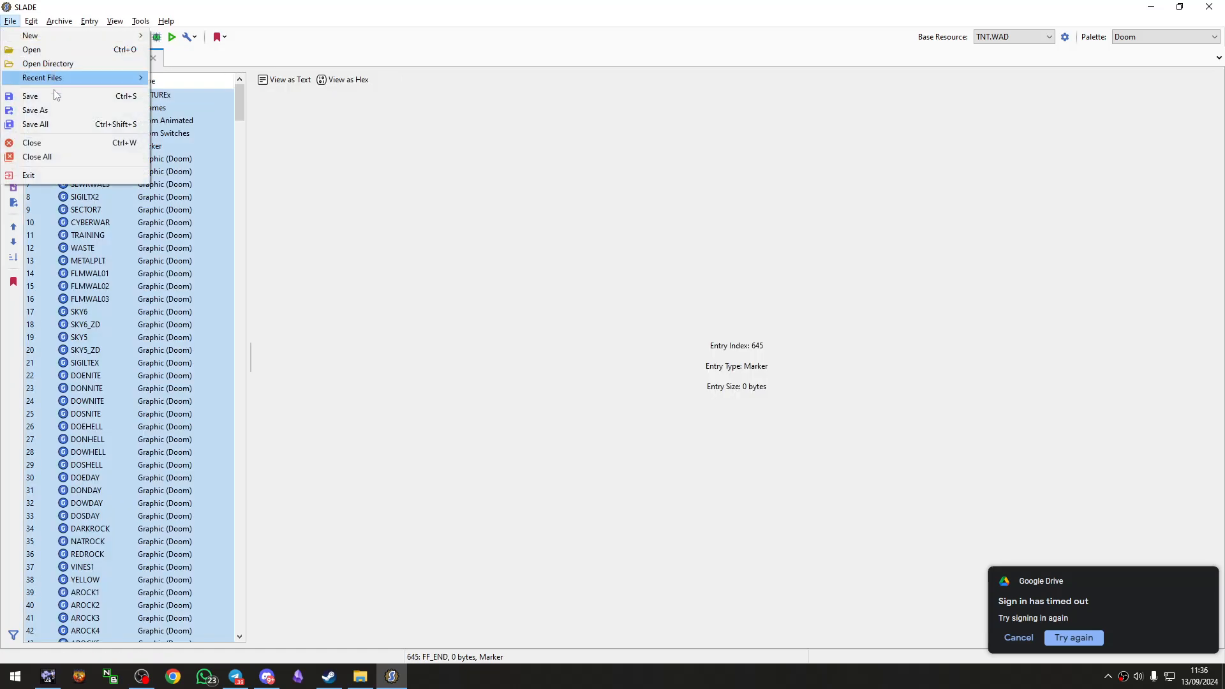
{"action": "mouse_move", "coordinate": [63, 79]}
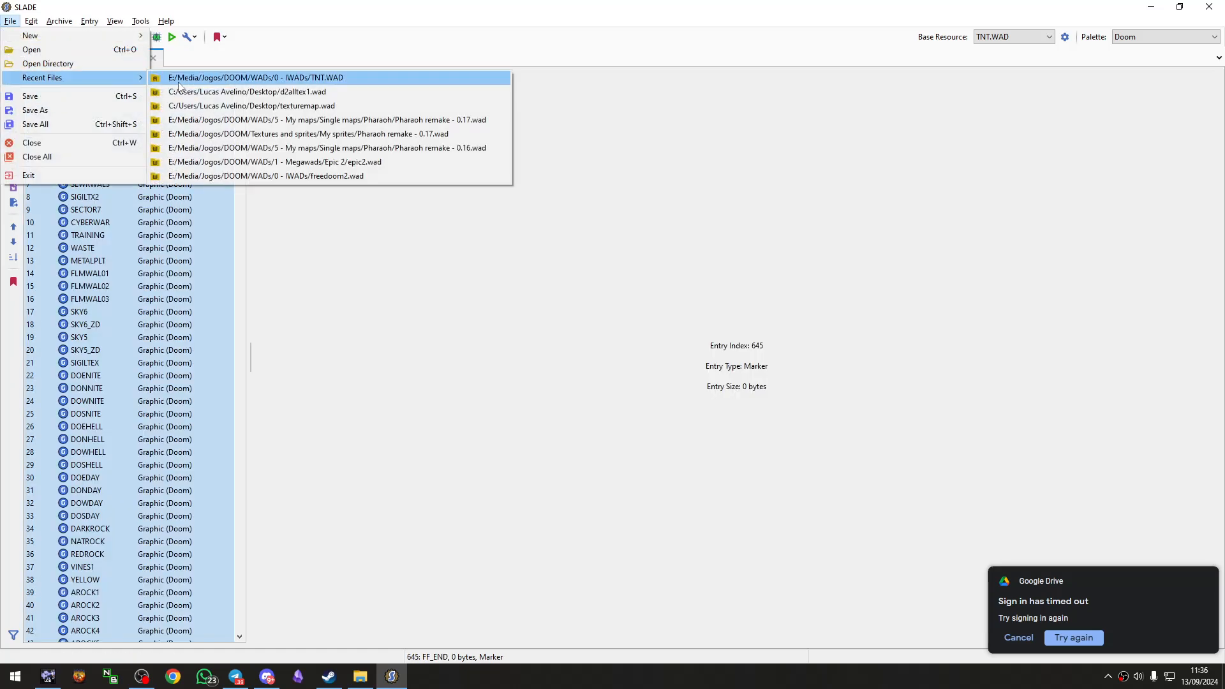
{"action": "left_click", "coordinate": [211, 105]}
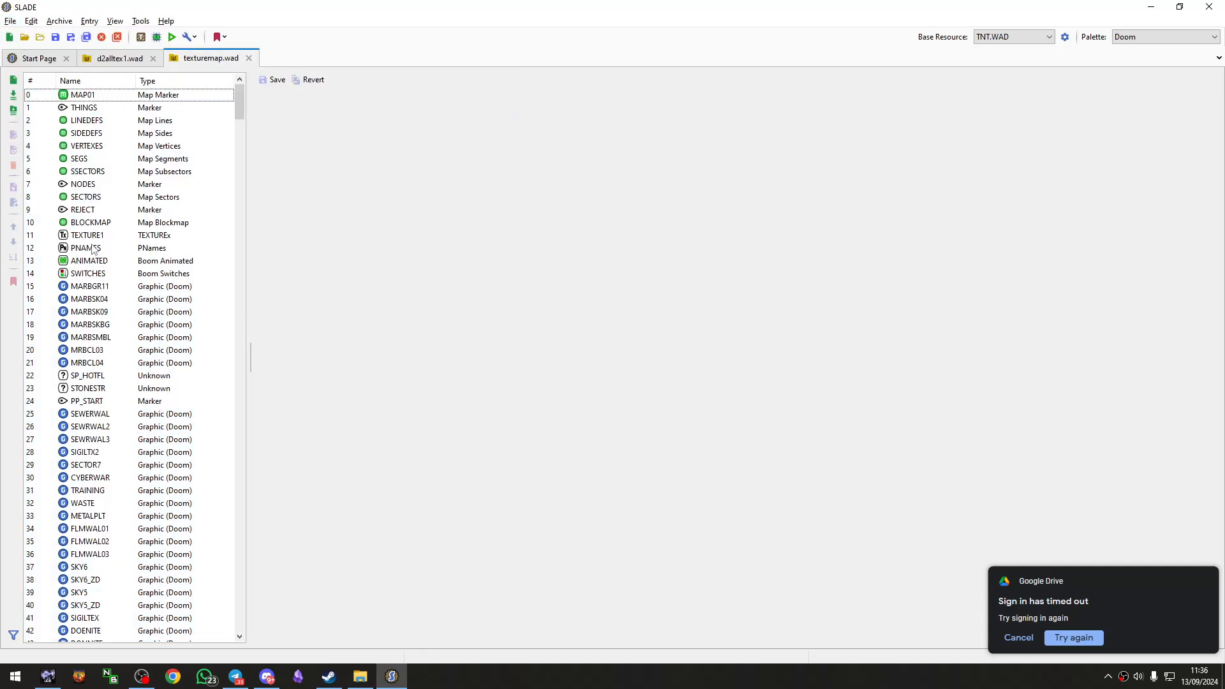
Step: Check the entry type and size of SP_HOTFL and STONESTR, individually and together
{"action": "left_click", "coordinate": [88, 378]}
{"action": "left_click", "coordinate": [127, 391]}
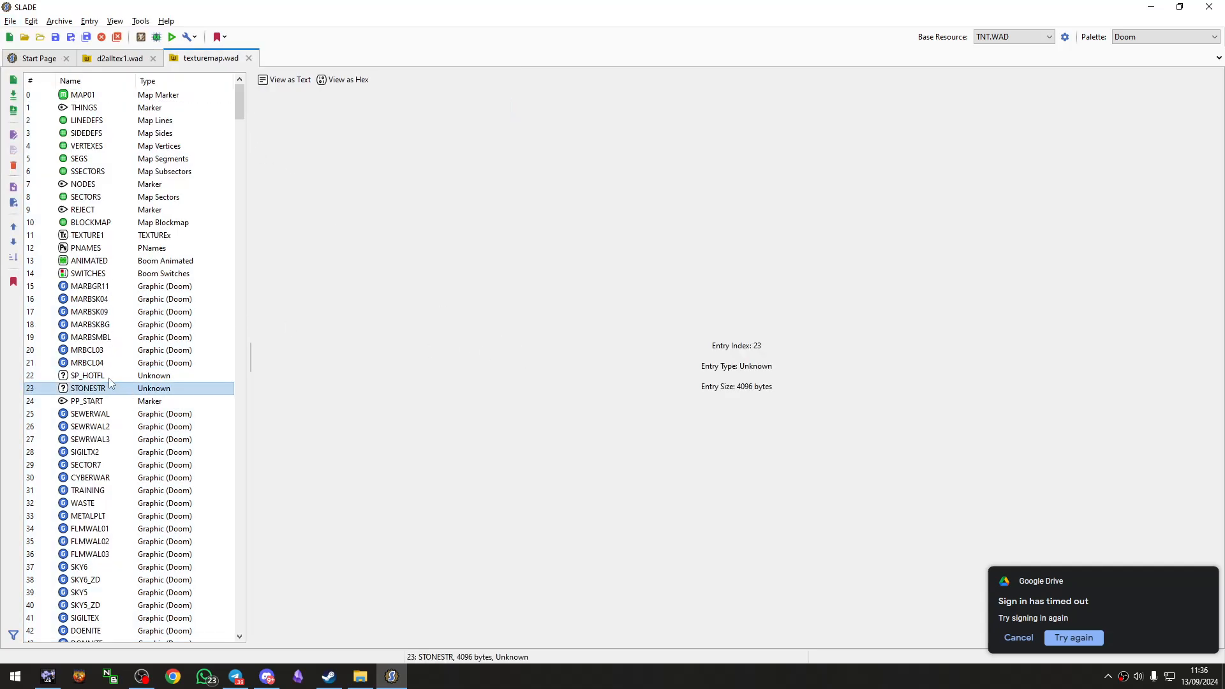
{"action": "left_click", "coordinate": [105, 379]}
{"action": "left_click", "coordinate": [108, 379]}
{"action": "left_click", "coordinate": [117, 391]}
{"action": "left_click", "coordinate": [116, 380]}
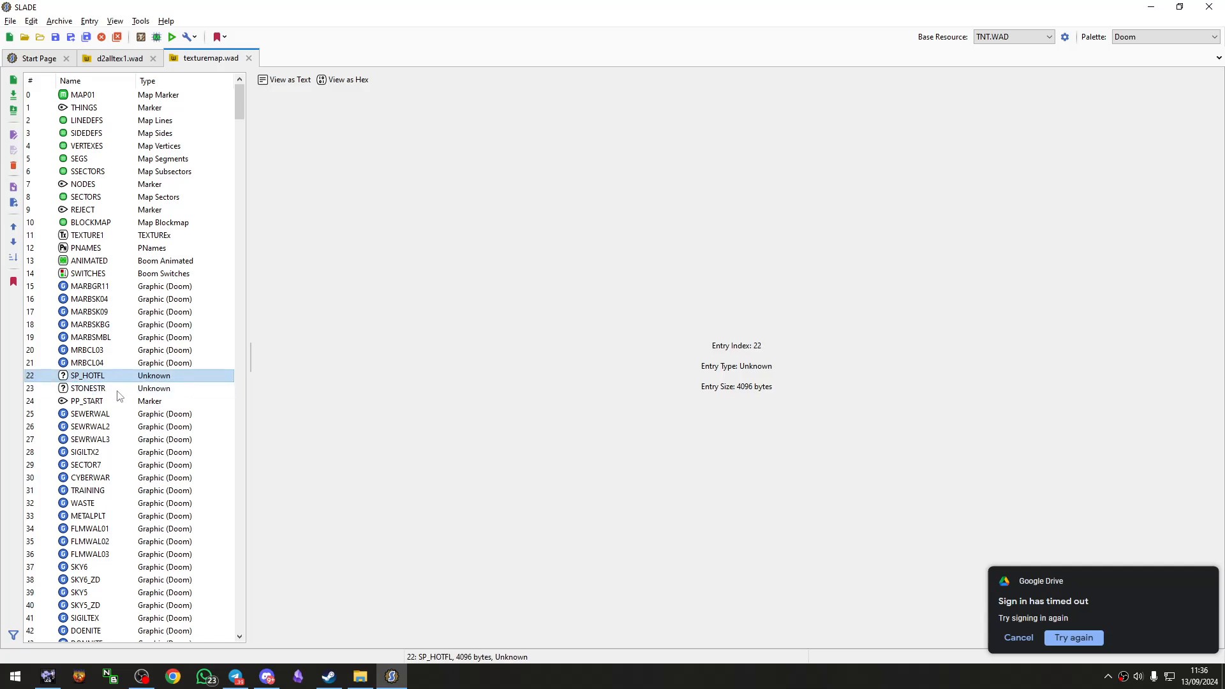
{"action": "left_click", "coordinate": [117, 389], "text": "shift"}
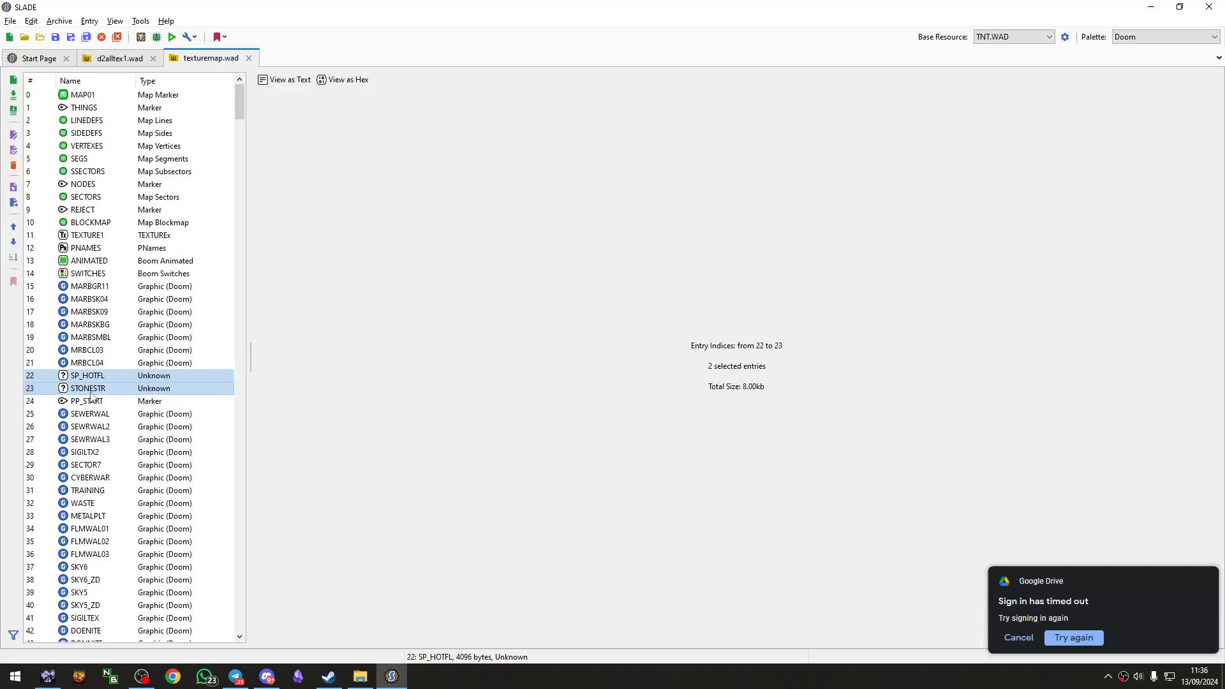
Step: Remove the seven graphics from MARBGR11 through MRBCL04 and undo the removal
{"action": "left_click", "coordinate": [87, 362]}
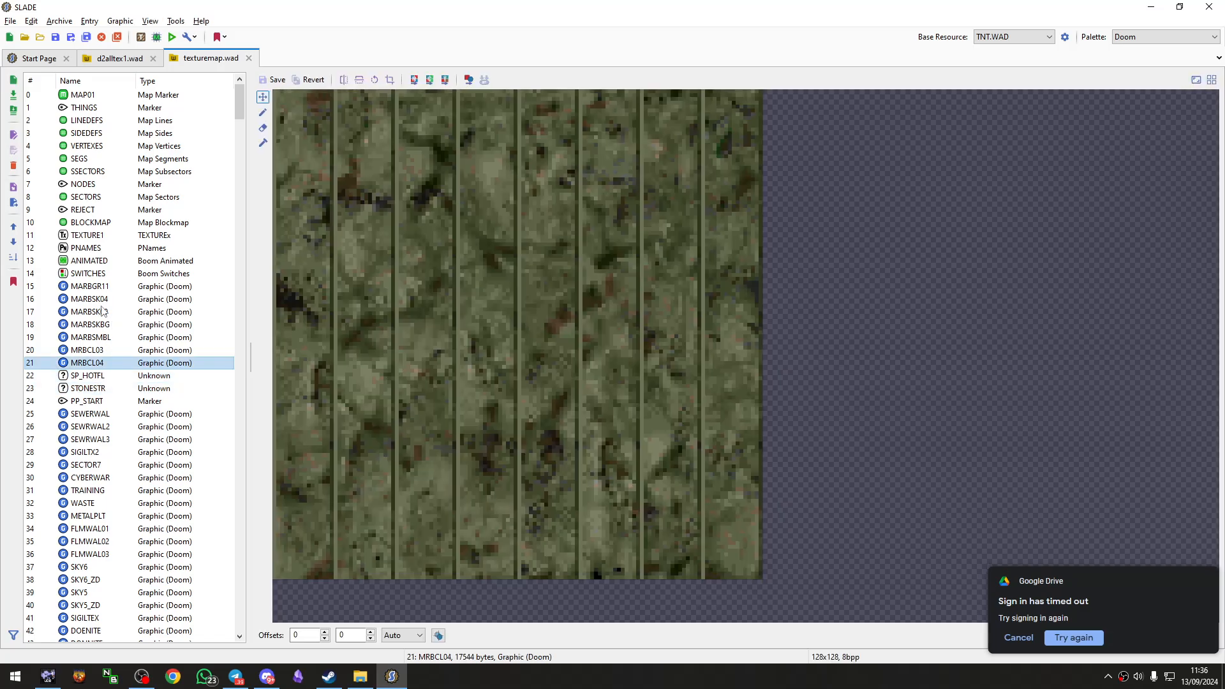
{"action": "left_click", "coordinate": [89, 289], "text": "shift"}
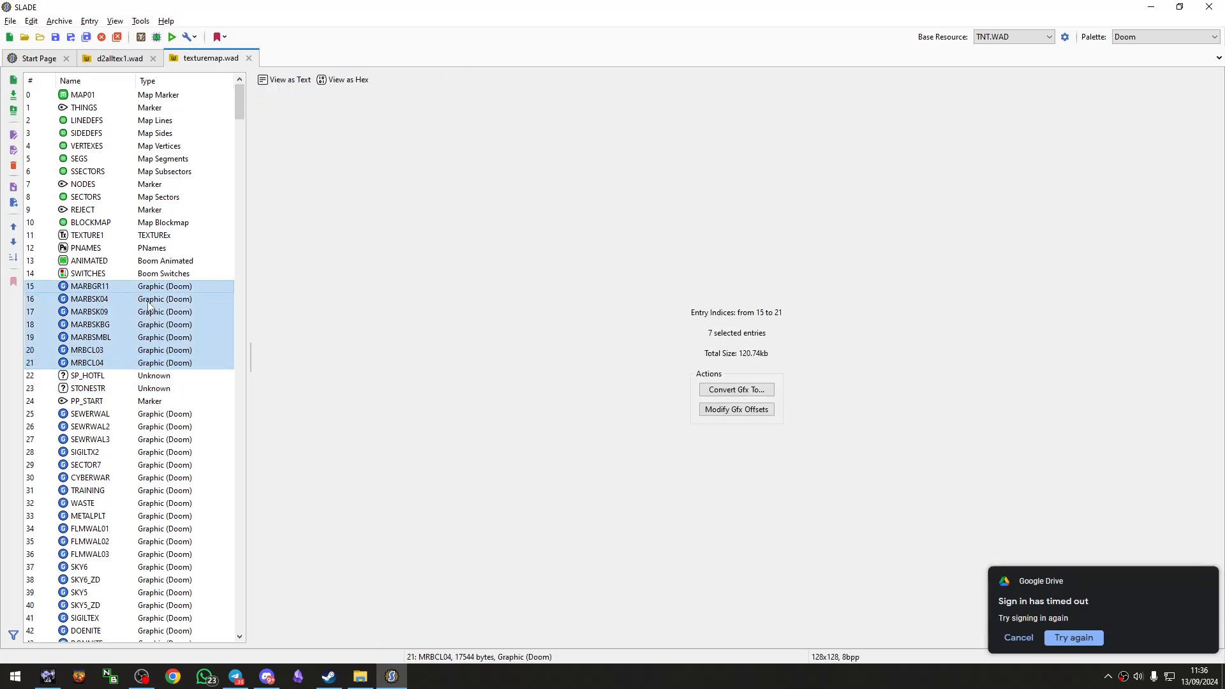
{"action": "key", "text": "Delete"}
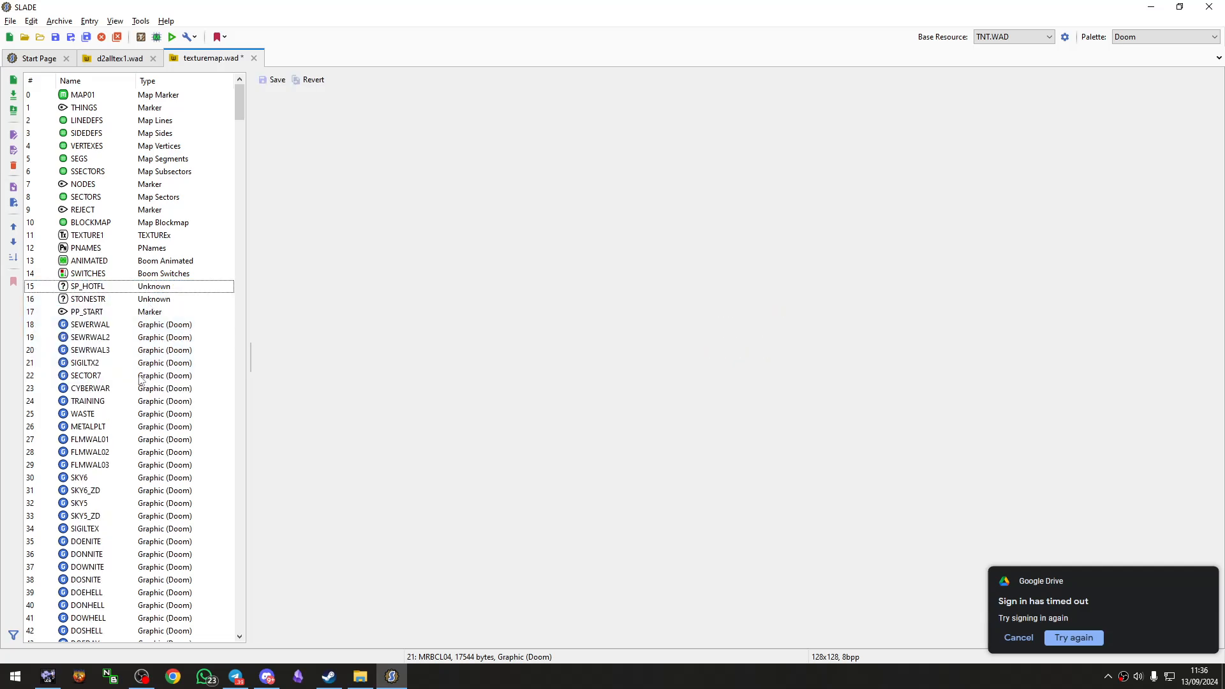
{"action": "key", "text": "ctrl+z"}
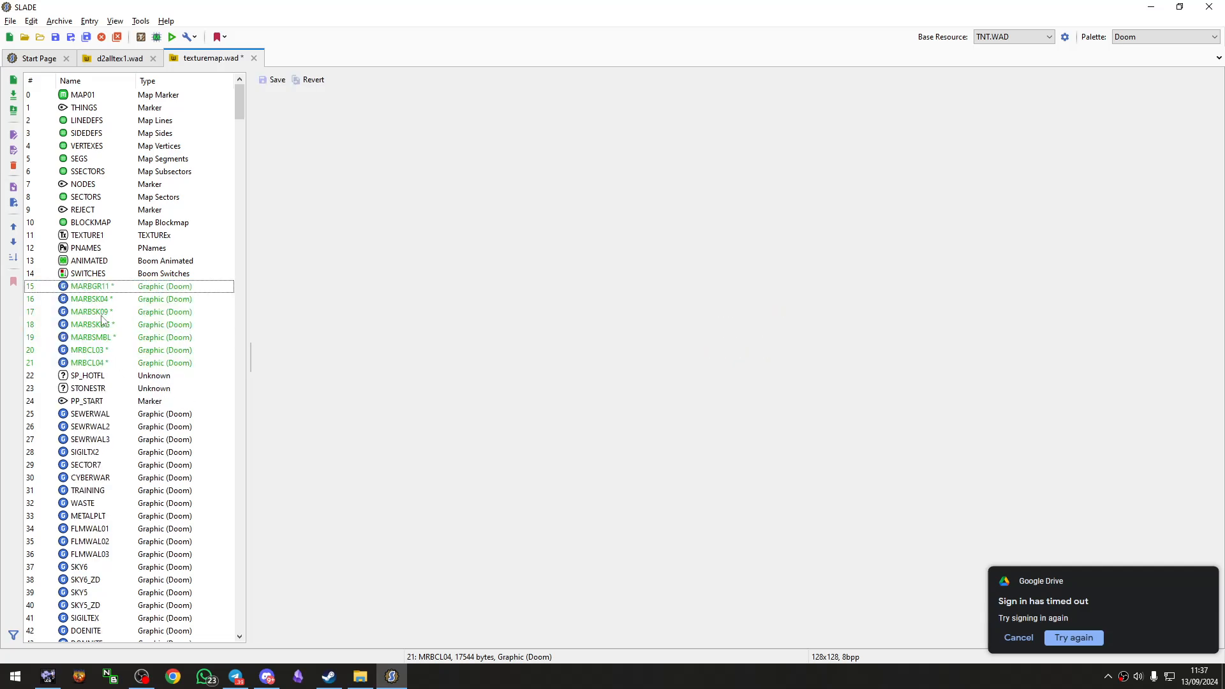
Step: Examine where the patch section ends in the entry list, checking the PP_END marker and the flat markers below it
{"action": "left_click", "coordinate": [105, 289]}
{"action": "left_click", "coordinate": [110, 364], "text": "shift"}
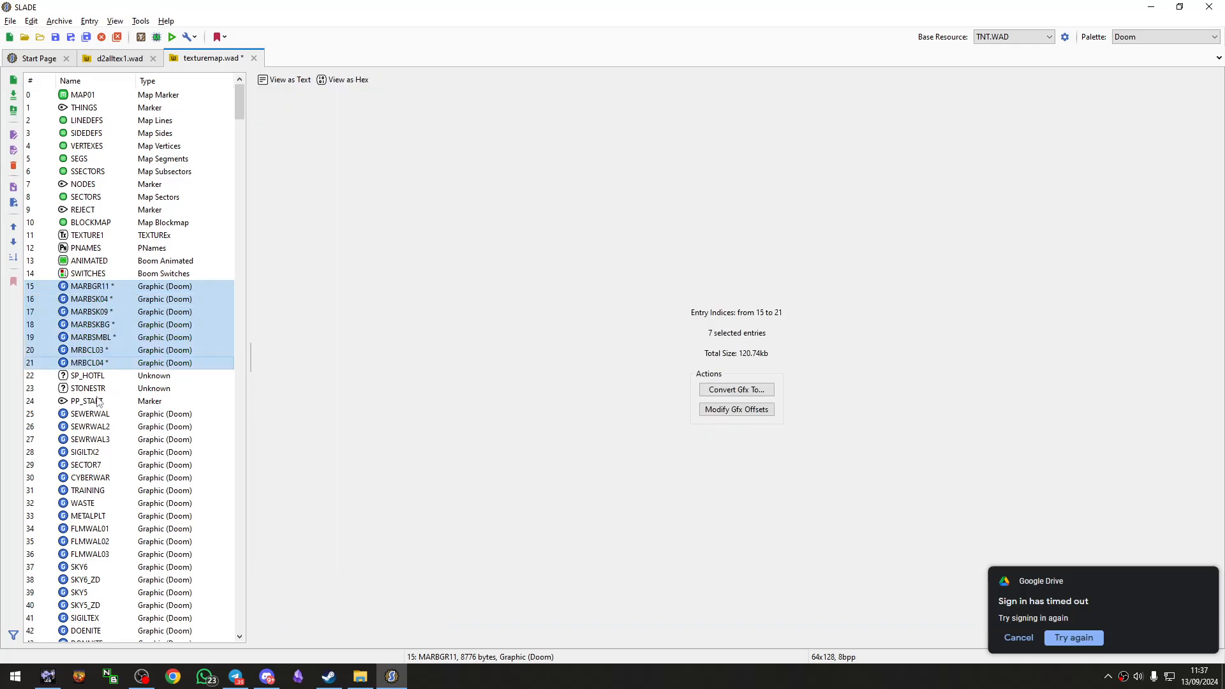
{"action": "scroll", "coordinate": [97, 406], "scroll_direction": "down", "scroll_amount": 2}
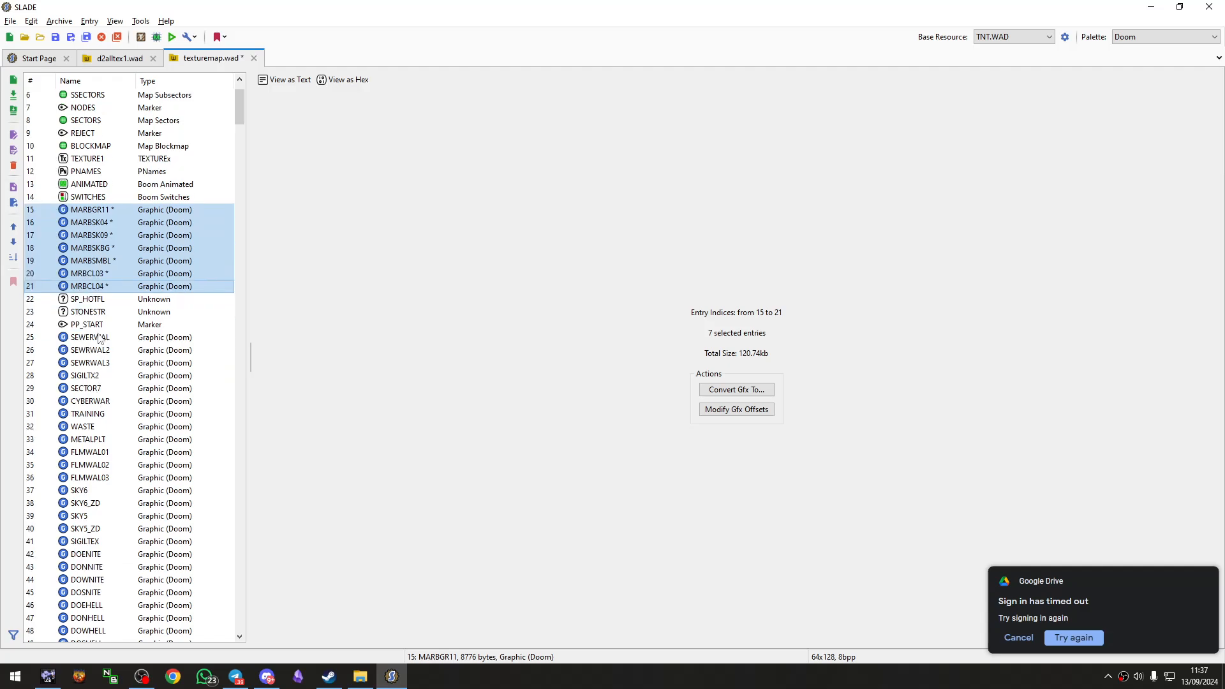
{"action": "scroll", "coordinate": [99, 339], "scroll_direction": "down", "scroll_amount": 4}
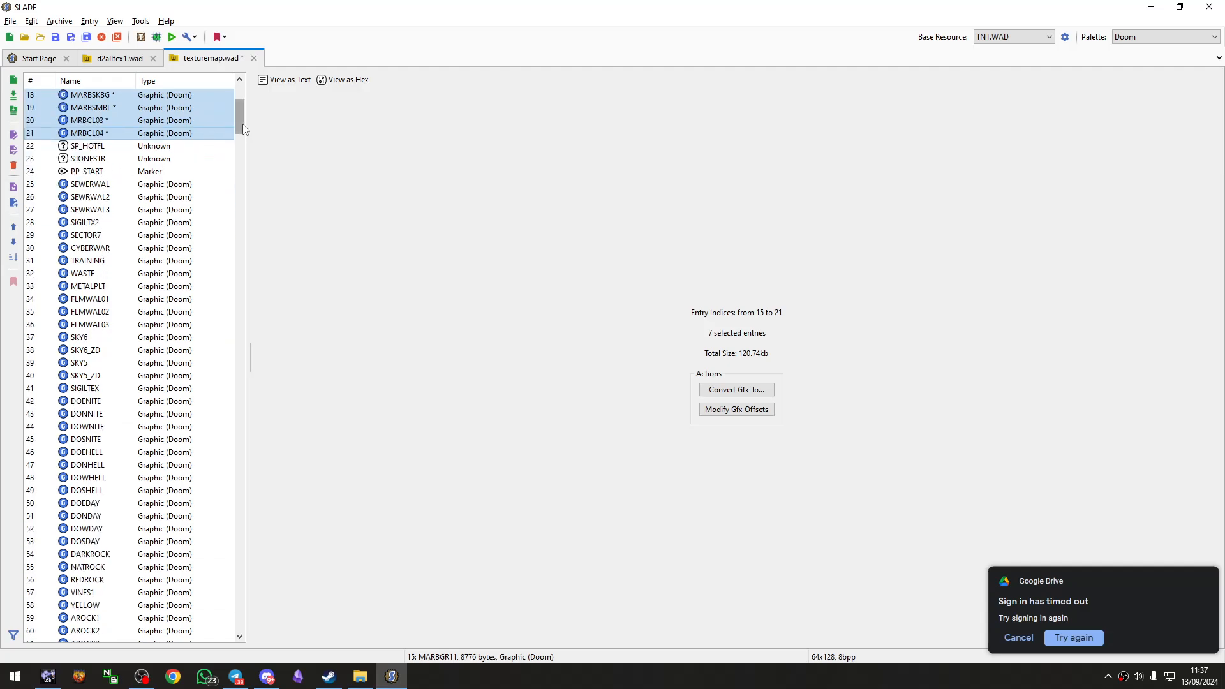
{"action": "left_click_drag", "start_coordinate": [243, 127], "coordinate": [246, 630]}
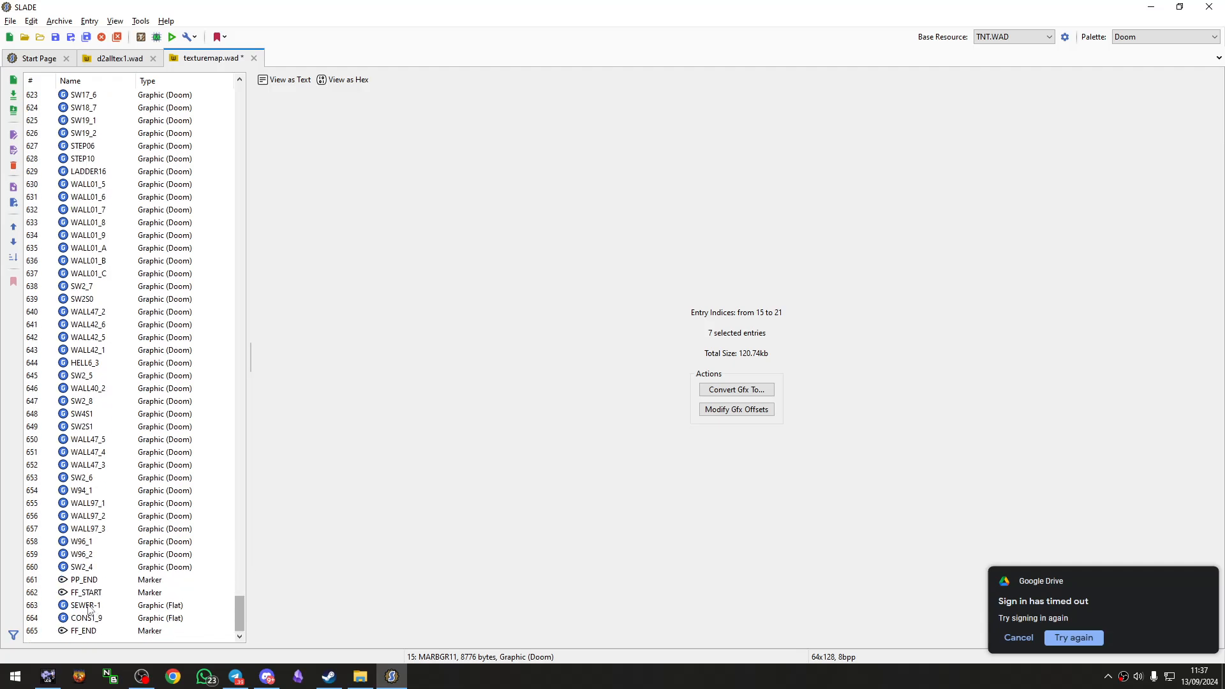
{"action": "left_click", "coordinate": [80, 582]}
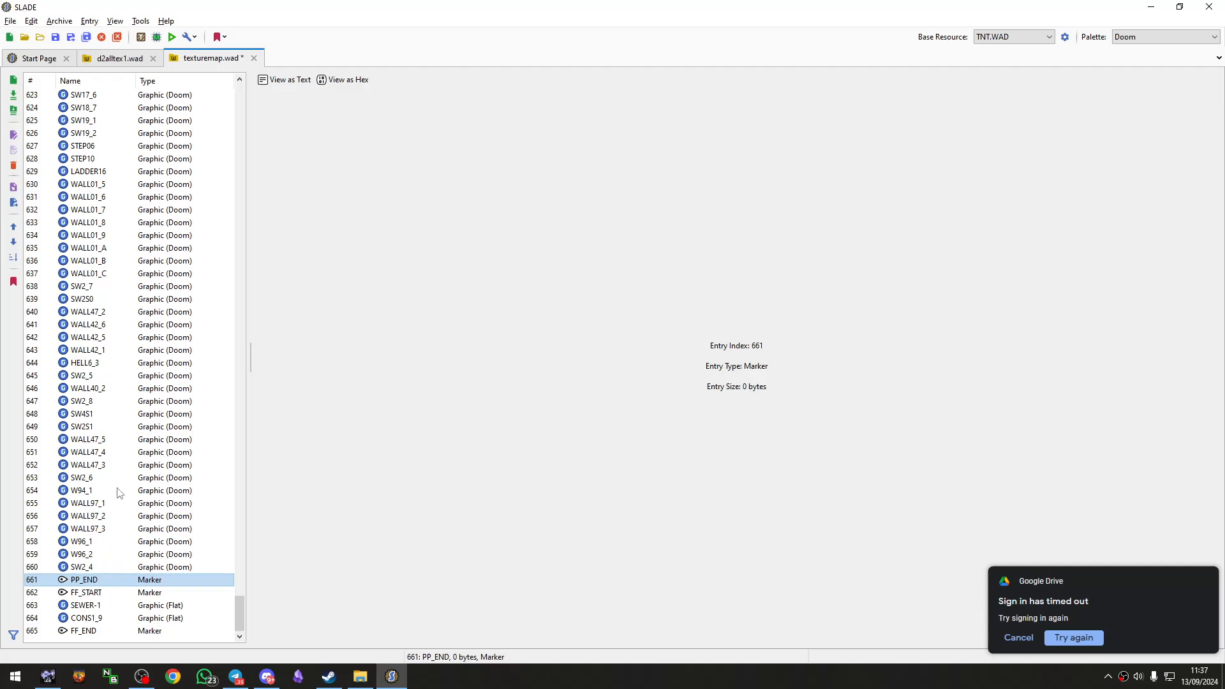
{"action": "scroll", "coordinate": [190, 547], "scroll_direction": "up", "scroll_amount": 5}
{"action": "left_click", "coordinate": [234, 598]}
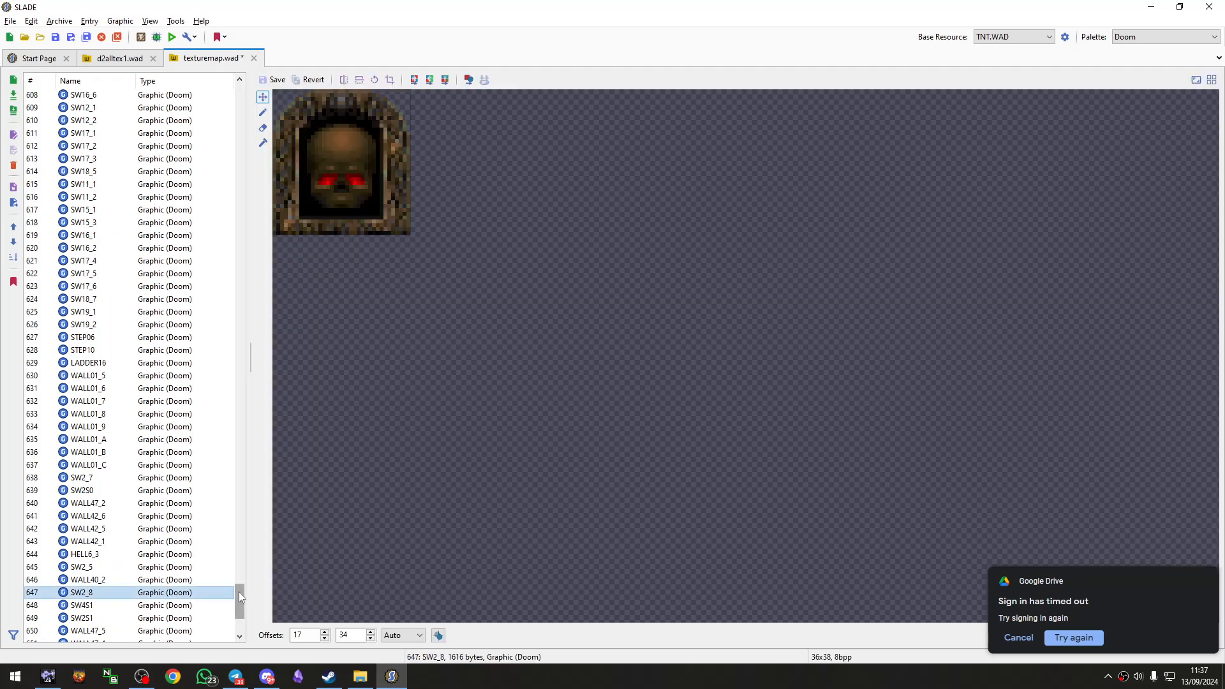
{"action": "left_click_drag", "start_coordinate": [239, 591], "coordinate": [247, 164]}
{"action": "scroll", "coordinate": [91, 247], "scroll_direction": "up", "scroll_amount": 20}
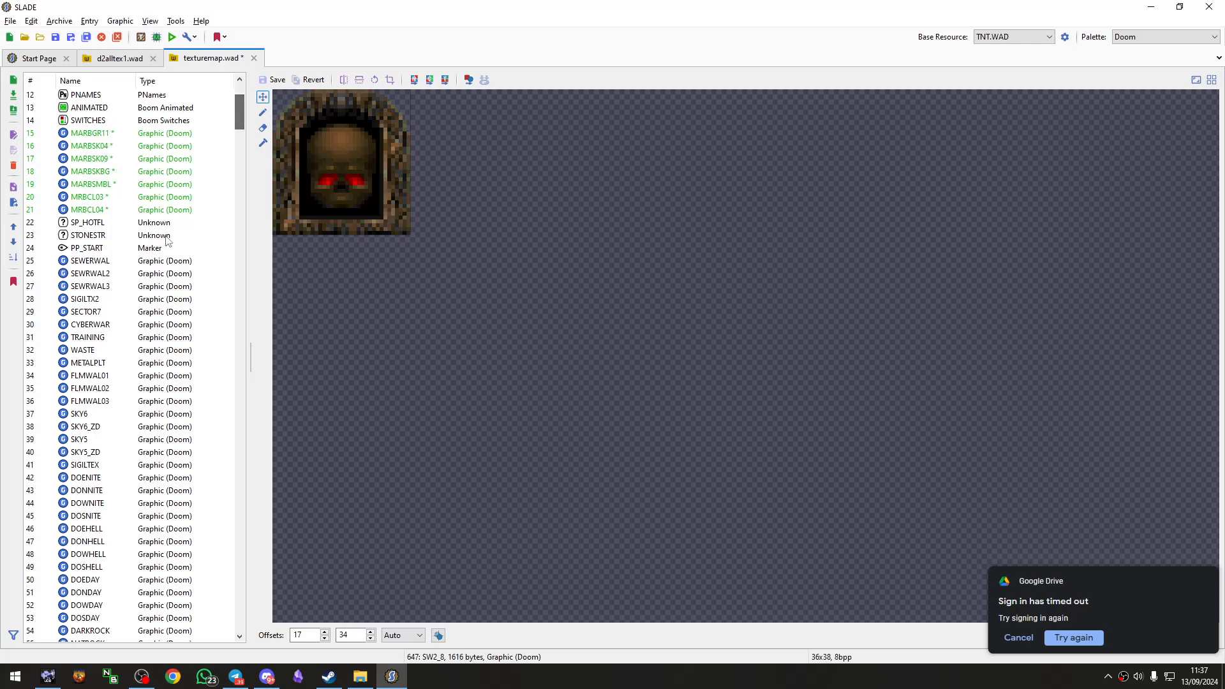
Step: Move the seven graphics MARBGR11 through MRBCL04 to directly below the PP_START marker
{"action": "left_click", "coordinate": [95, 211]}
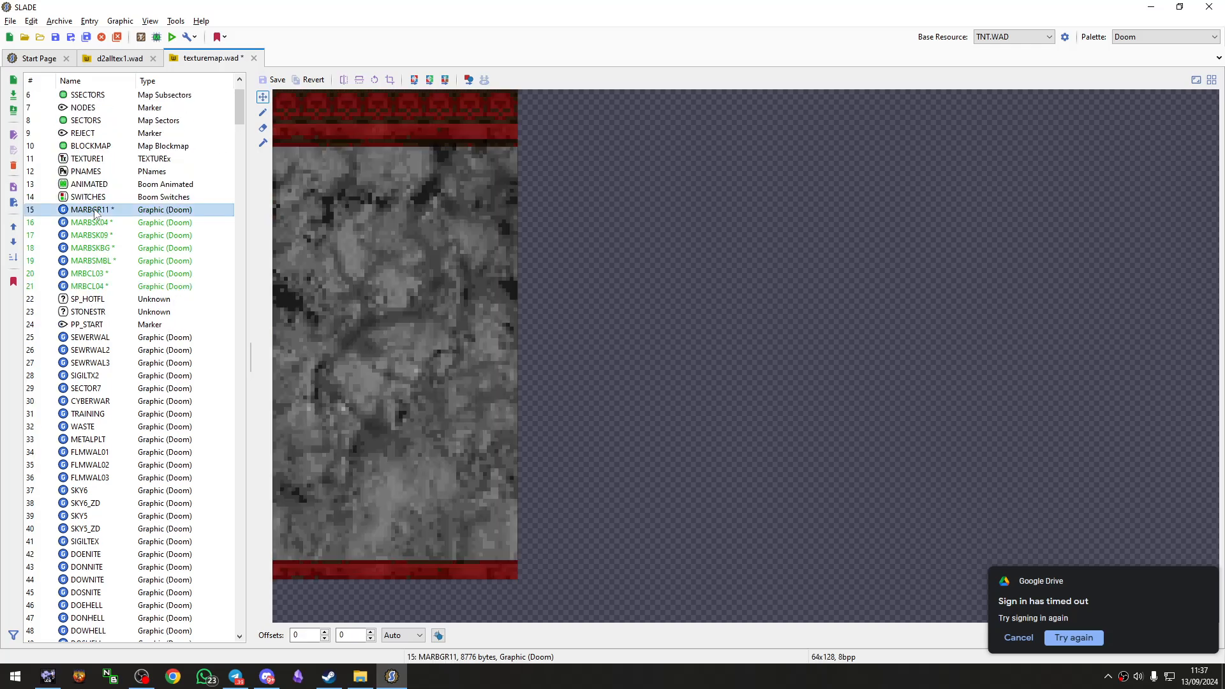
{"action": "left_click", "coordinate": [95, 289], "text": "shift"}
{"action": "key", "text": "Delete"}
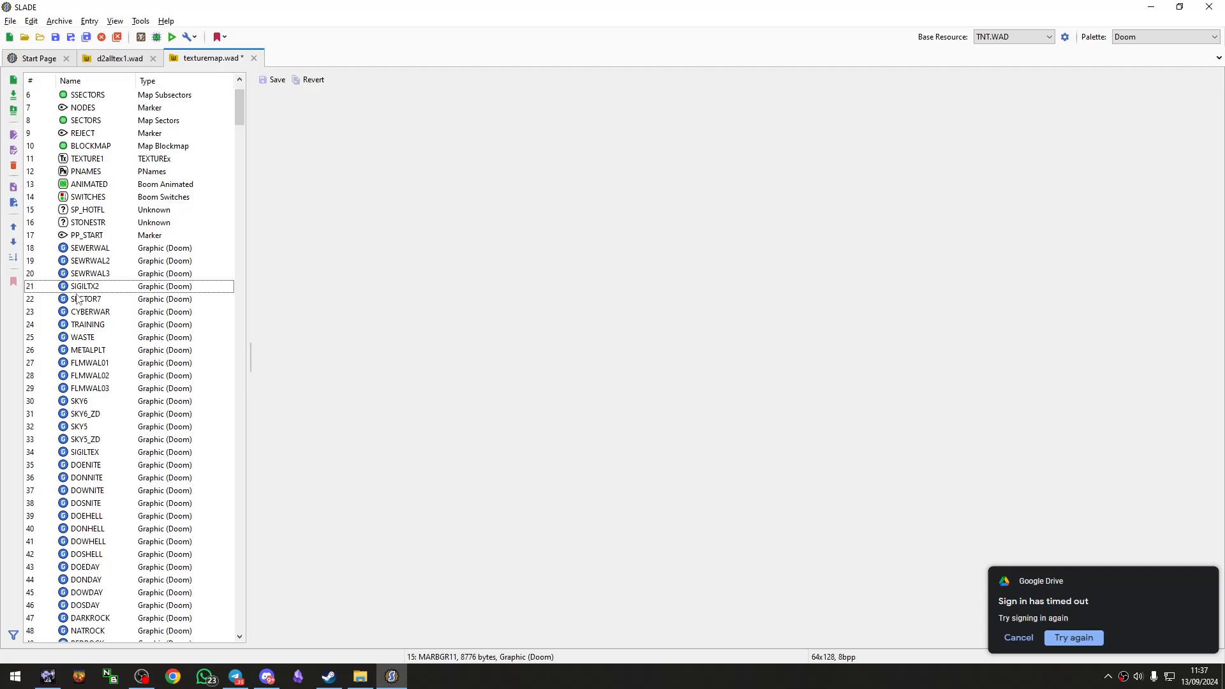
{"action": "left_click", "coordinate": [95, 237]}
{"action": "key", "text": "ctrl+v"}
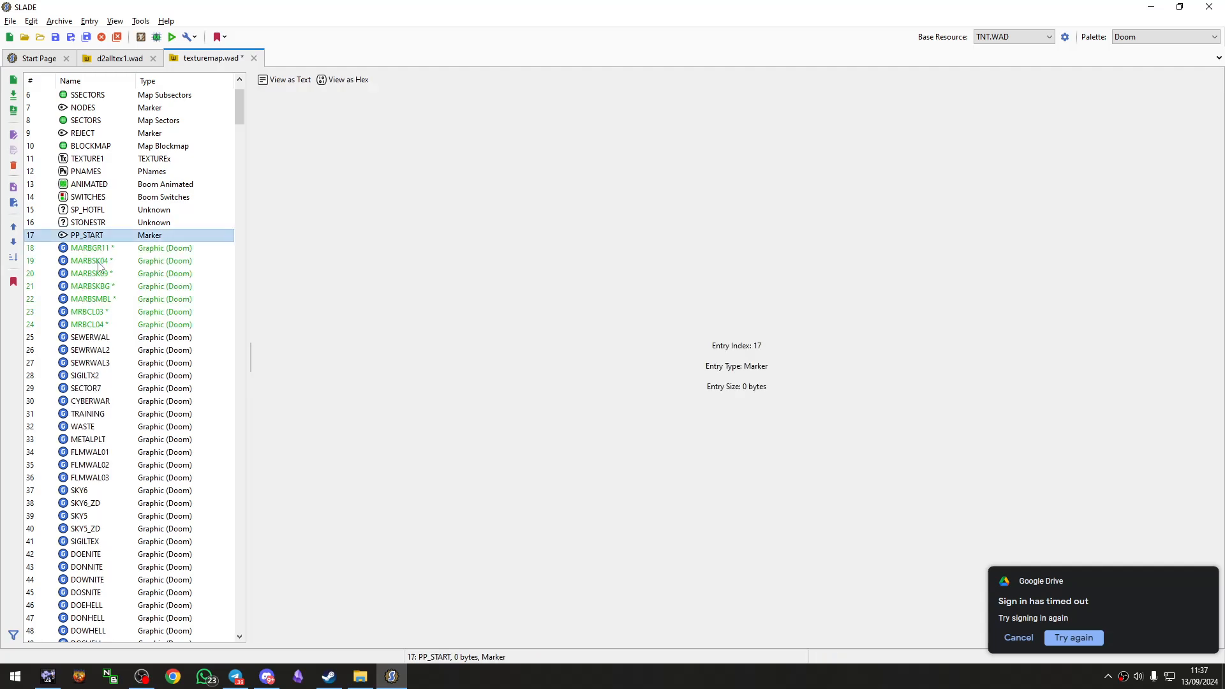
Step: Create an empty marker entry named newtex directly below PP_START
{"action": "left_click", "coordinate": [71, 240]}
{"action": "left_click", "coordinate": [13, 79]}
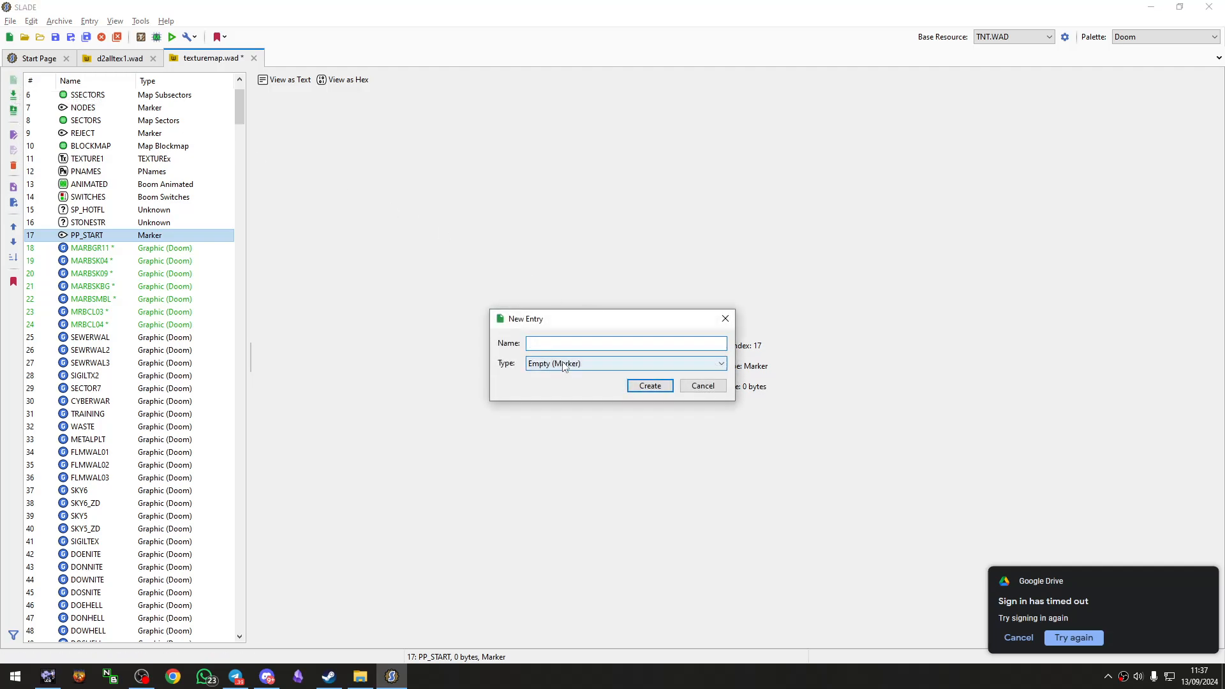
{"action": "type", "text": "newtex"}
{"action": "key", "text": "Return"}
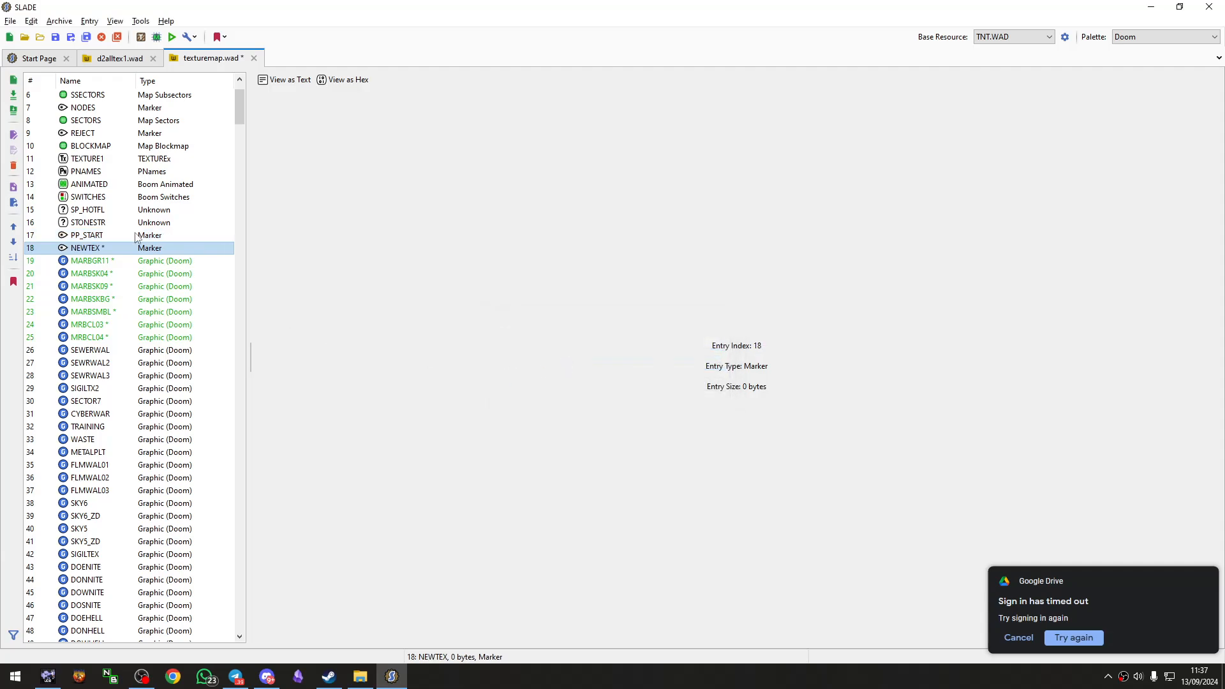
Step: Rename the new marker above MARBGR11 to /NEWTEX
{"action": "left_click", "coordinate": [107, 261]}
{"action": "left_click", "coordinate": [96, 248]}
{"action": "left_click", "coordinate": [91, 247]}
{"action": "key", "text": "Home"}
{"action": "type", "text": "/"}
{"action": "key", "text": "Return"}
Step: Create an empty marker entry named /ALLTEX directly below MRBCL04
{"action": "left_click", "coordinate": [93, 338]}
{"action": "left_click", "coordinate": [12, 80]}
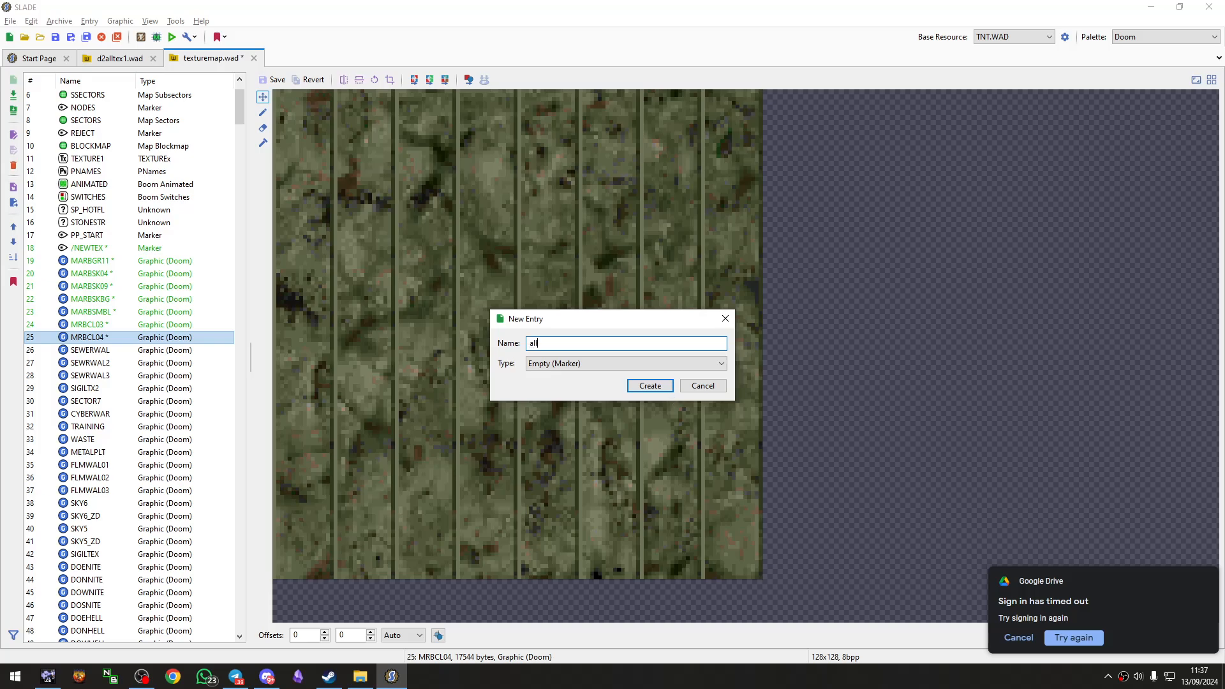
{"action": "key", "text": "Return"}
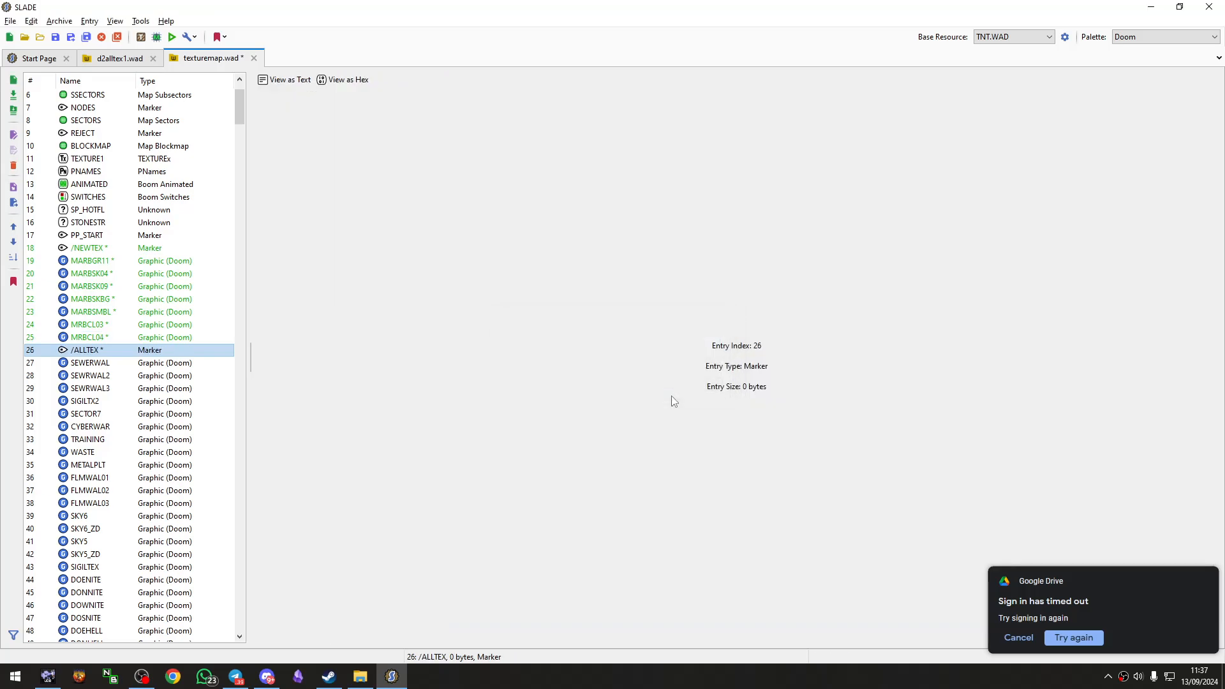
Step: Save texturemap.wad with the new /NEWTEX and /ALLTEX markers around the custom textures
{"action": "left_click", "coordinate": [109, 362]}
{"action": "left_click", "coordinate": [110, 351]}
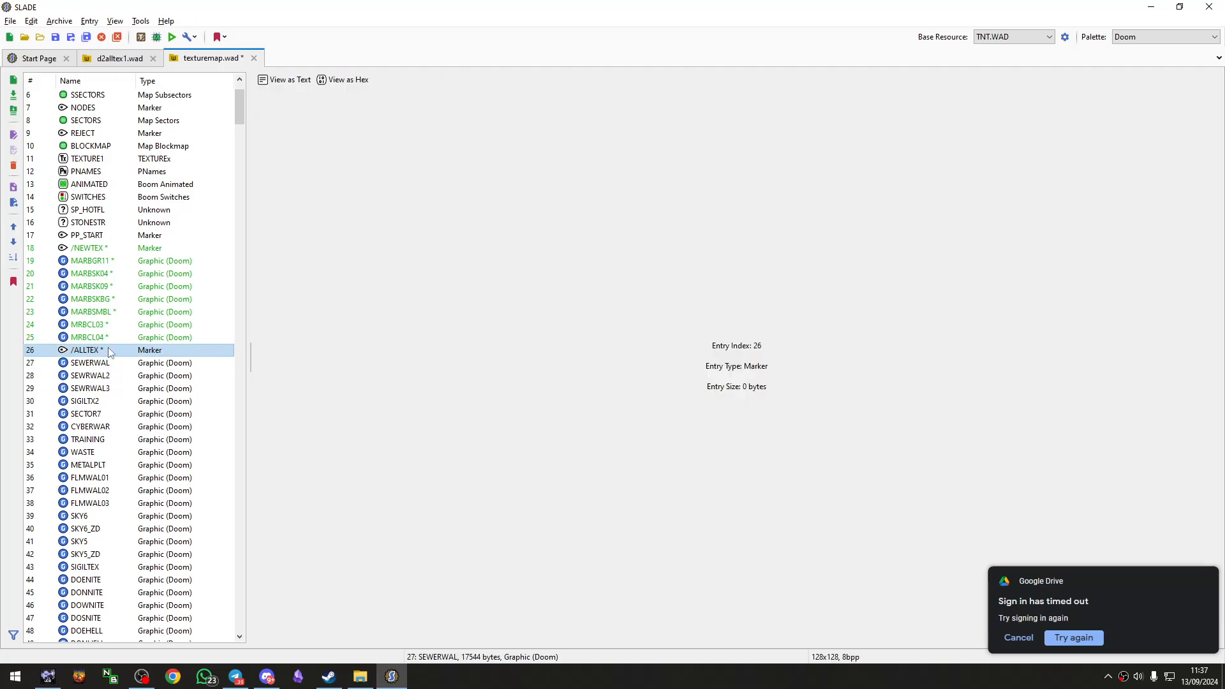
{"action": "left_click", "coordinate": [112, 363]}
{"action": "left_click", "coordinate": [115, 377]}
{"action": "left_click", "coordinate": [114, 363]}
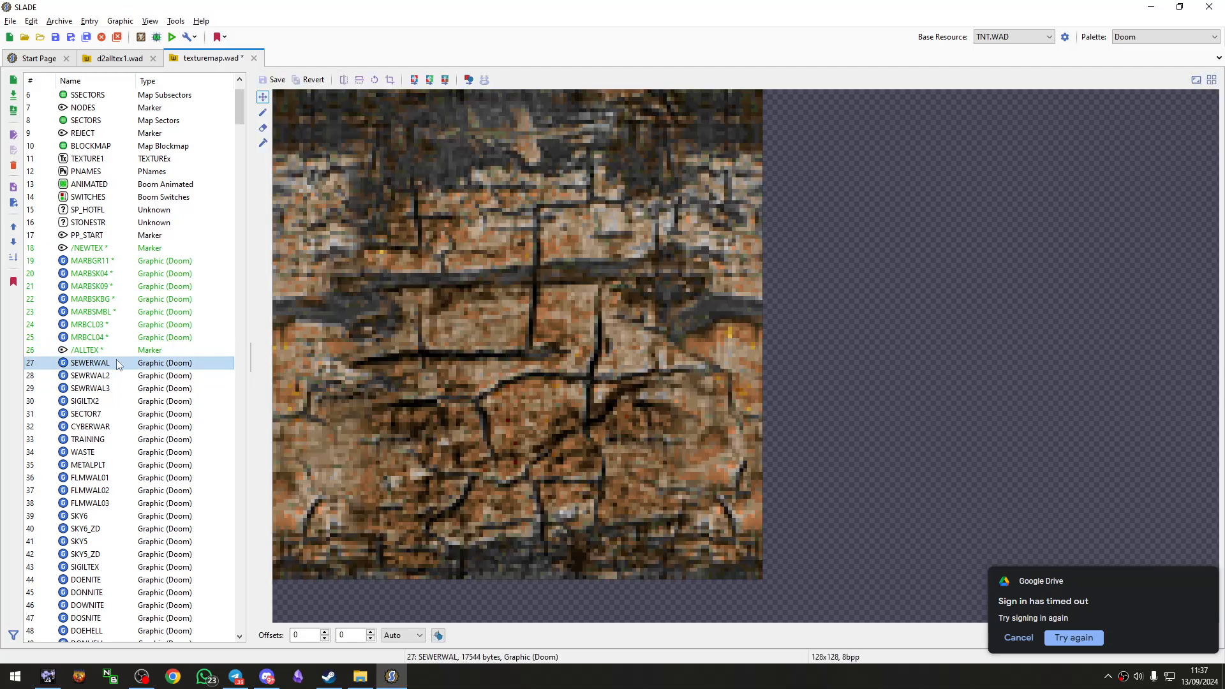
{"action": "left_click", "coordinate": [110, 350]}
{"action": "left_click", "coordinate": [109, 249]}
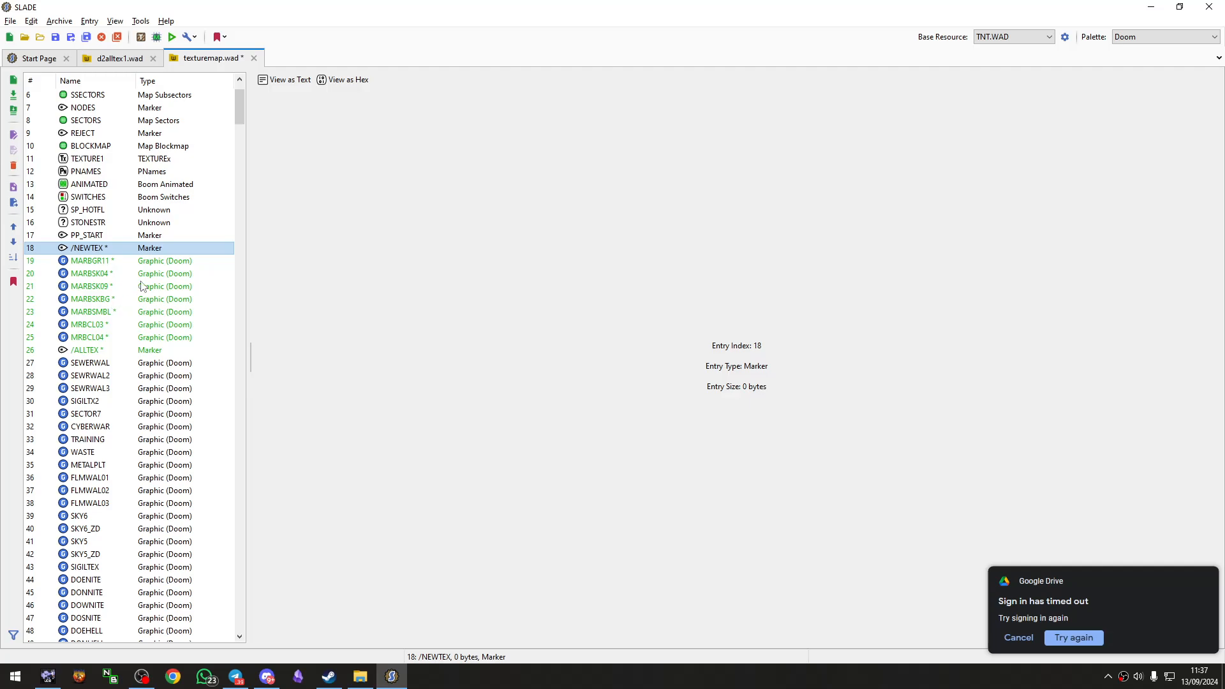
{"action": "key", "text": "ctrl+s"}
Step: Look through the custom graphics MARBGR11 to MRBCL04 between the /NEWTEX and /ALLTEX markers
{"action": "left_click", "coordinate": [112, 261]}
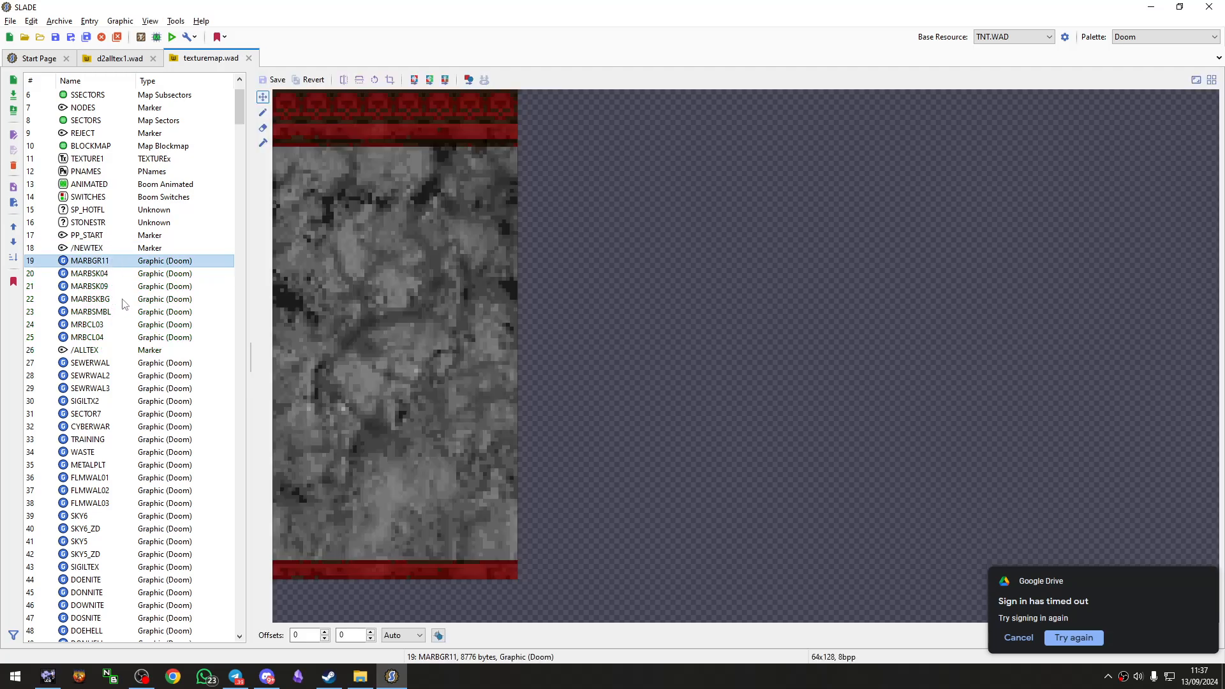
{"action": "key", "text": "Down"}
{"action": "key", "text": "Down"}
{"action": "key", "text": "Down"}
{"action": "key", "text": "Down"}
{"action": "key", "text": "Down"}
{"action": "key", "text": "Down"}
{"action": "key", "text": "Down"}
{"action": "key", "text": "Up"}
{"action": "key", "text": "Up"}
{"action": "key", "text": "Up"}
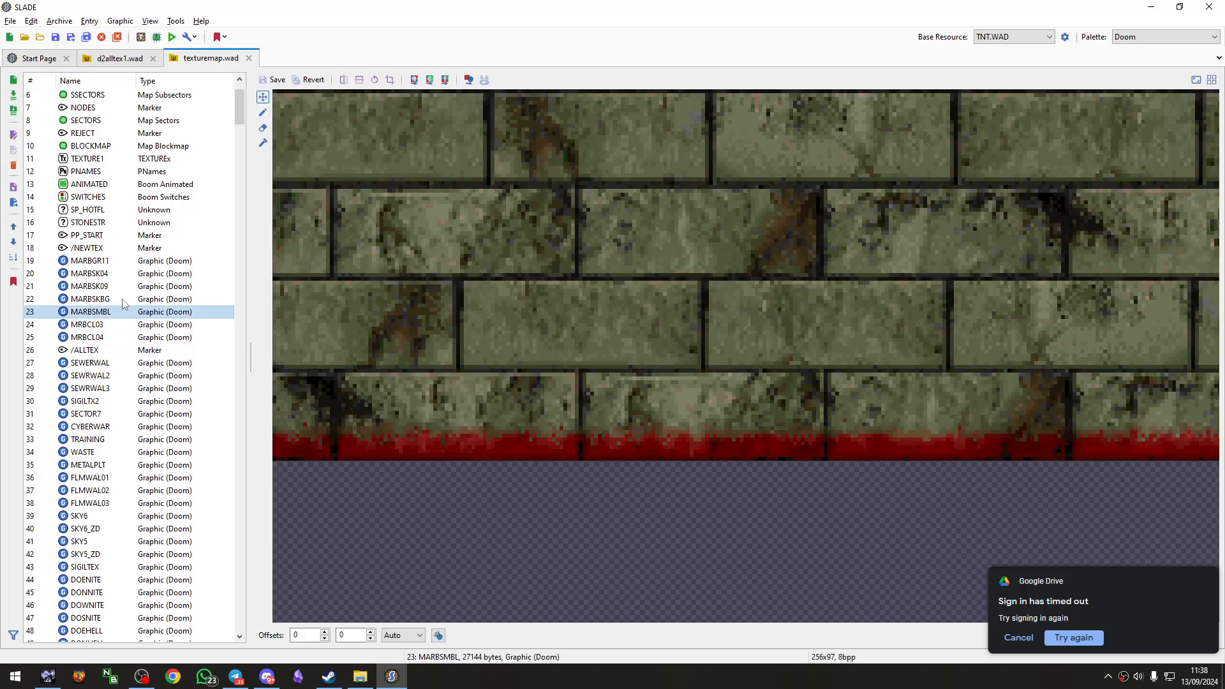
{"action": "key", "text": "Up"}
{"action": "key", "text": "Up"}
{"action": "key", "text": "Up"}
{"action": "key", "text": "Up"}
{"action": "key", "text": "Up"}
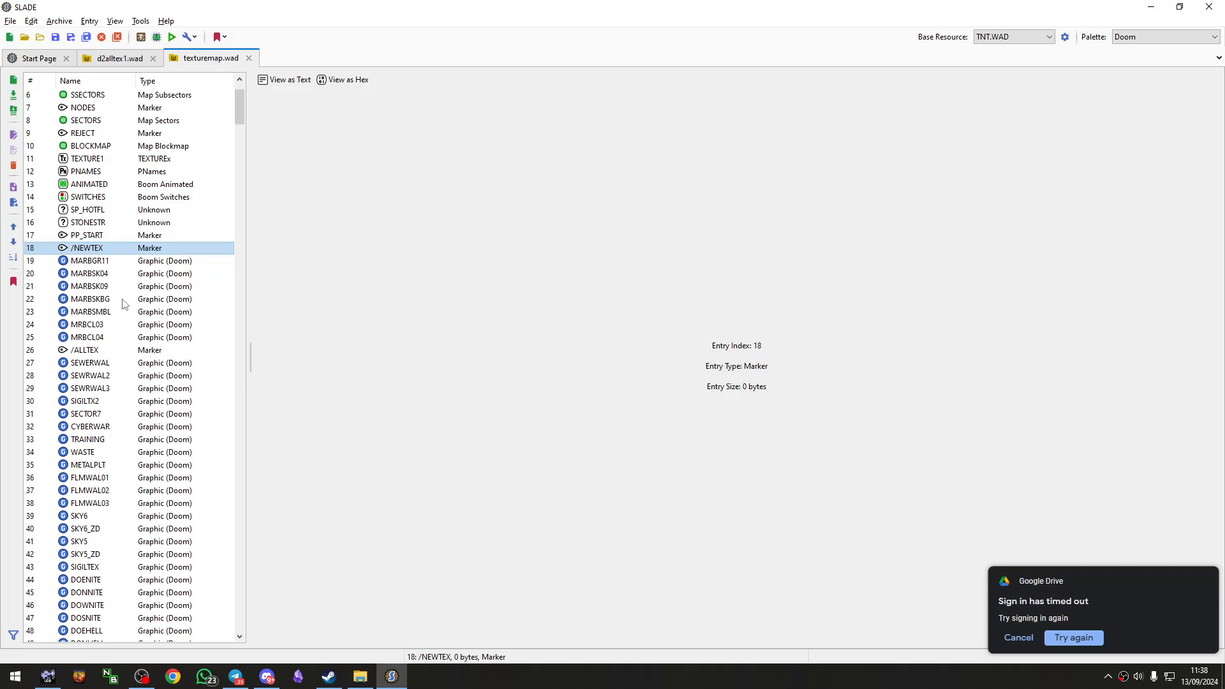
Step: Jump repeatedly between the /NEWTEX and /ALLTEX markers in the entry list using their slash prefix
{"action": "key", "text": "slash"}
{"action": "key", "text": "slash"}
{"action": "key", "text": "slash"}
{"action": "key", "text": "slash"}
{"action": "key", "text": "slash"}
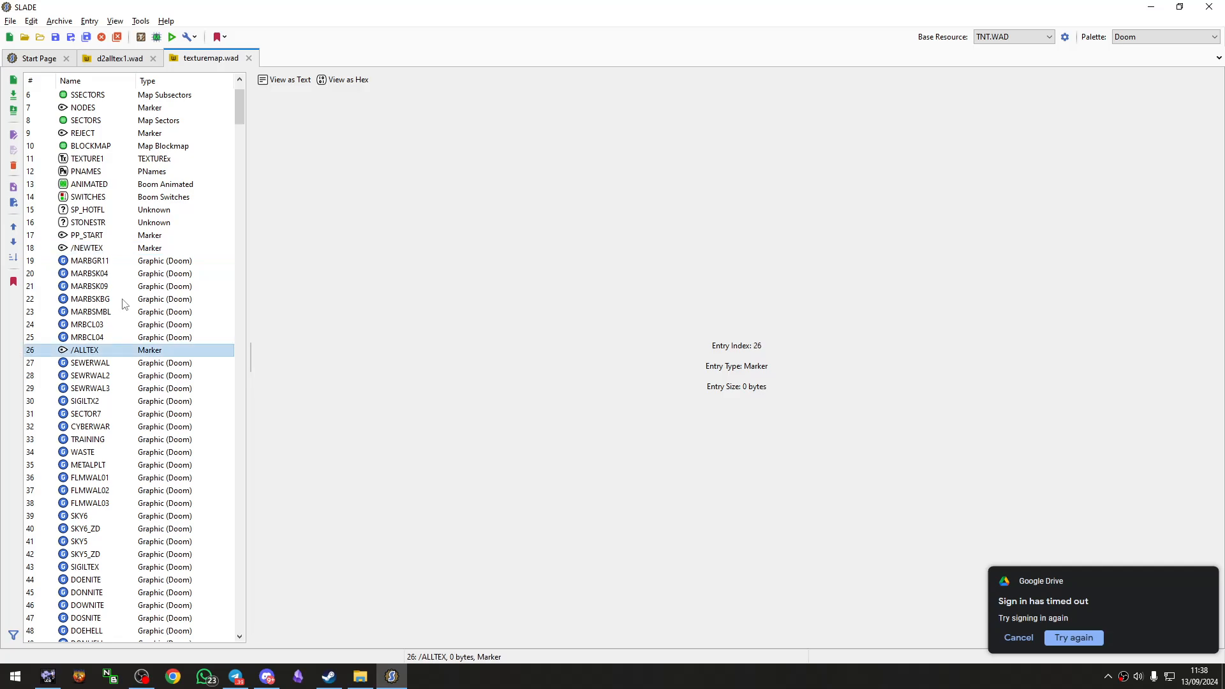
{"action": "key", "text": "slash"}
{"action": "key", "text": "slash"}
{"action": "key", "text": "slash"}
{"action": "key", "text": "slash"}
{"action": "key", "text": "slash"}
{"action": "key", "text": "slash"}
{"action": "key", "text": "slash"}
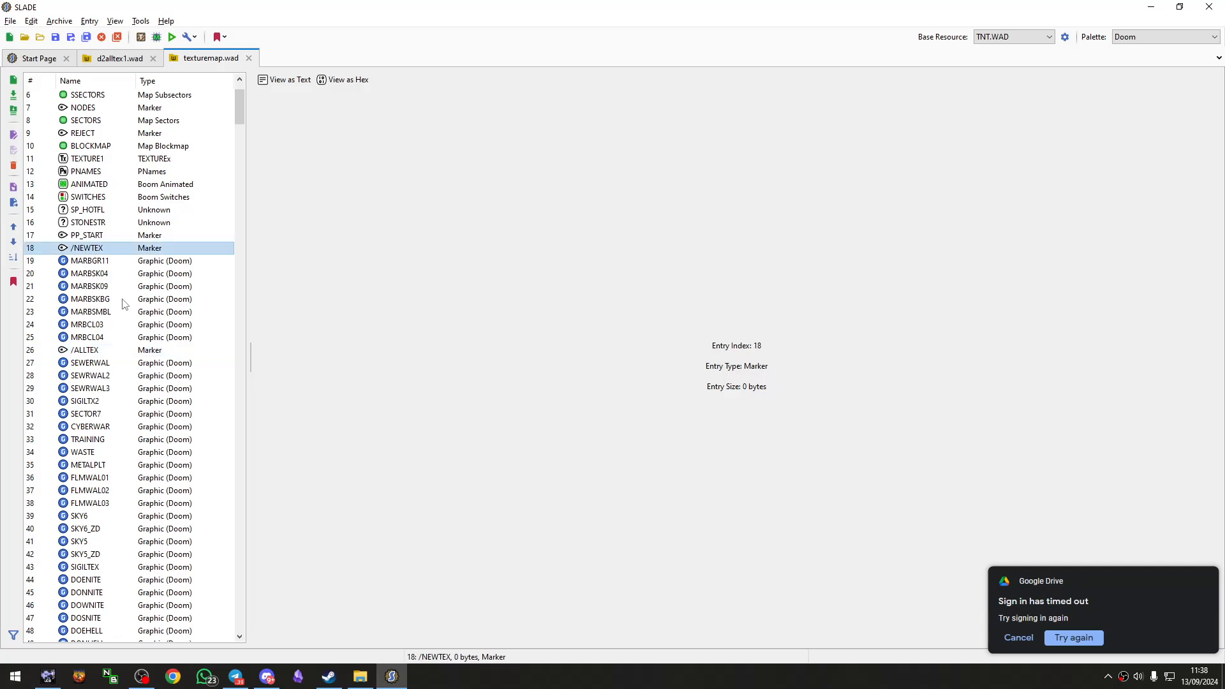
{"action": "key", "text": "slash"}
{"action": "key", "text": "slash"}
{"action": "key", "text": "slash"}
{"action": "key", "text": "slash"}
{"action": "key", "text": "slash"}
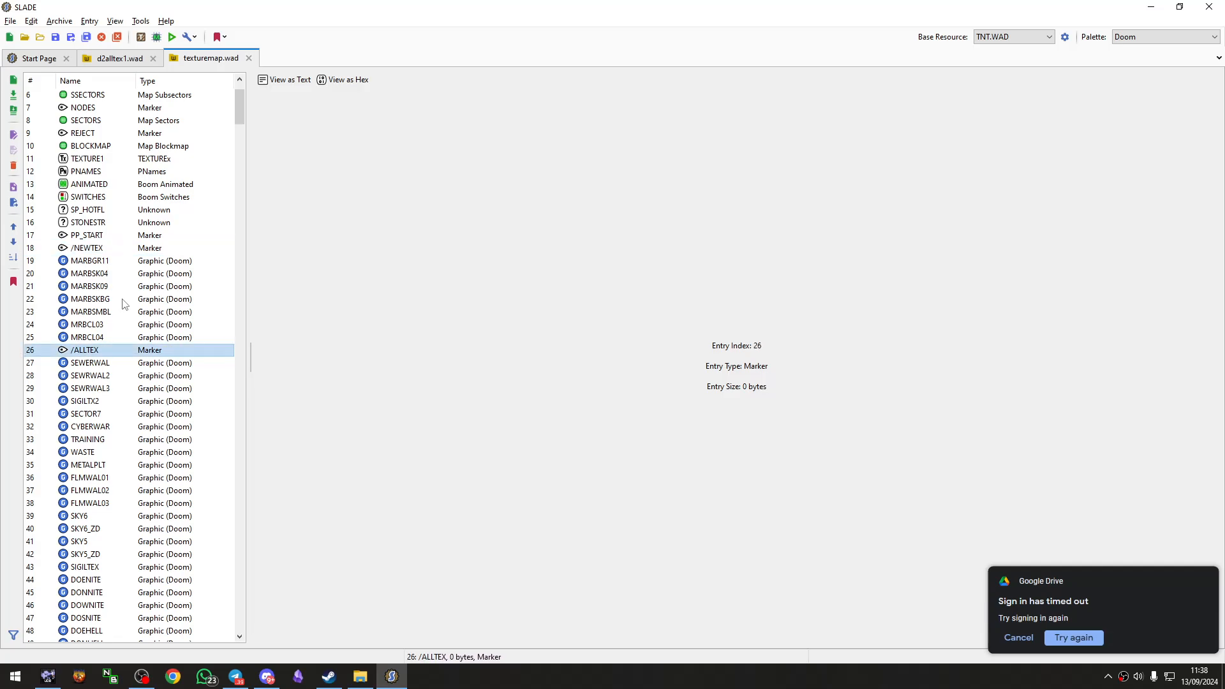
{"action": "key", "text": "slash"}
{"action": "key", "text": "slash"}
{"action": "key", "text": "slash"}
{"action": "key", "text": "slash"}
{"action": "key", "text": "slash"}
{"action": "key", "text": "slash"}
{"action": "key", "text": "slash"}
{"action": "key", "text": "slash"}
{"action": "key", "text": "slash"}
{"action": "key", "text": "slash"}
{"action": "key", "text": "slash"}
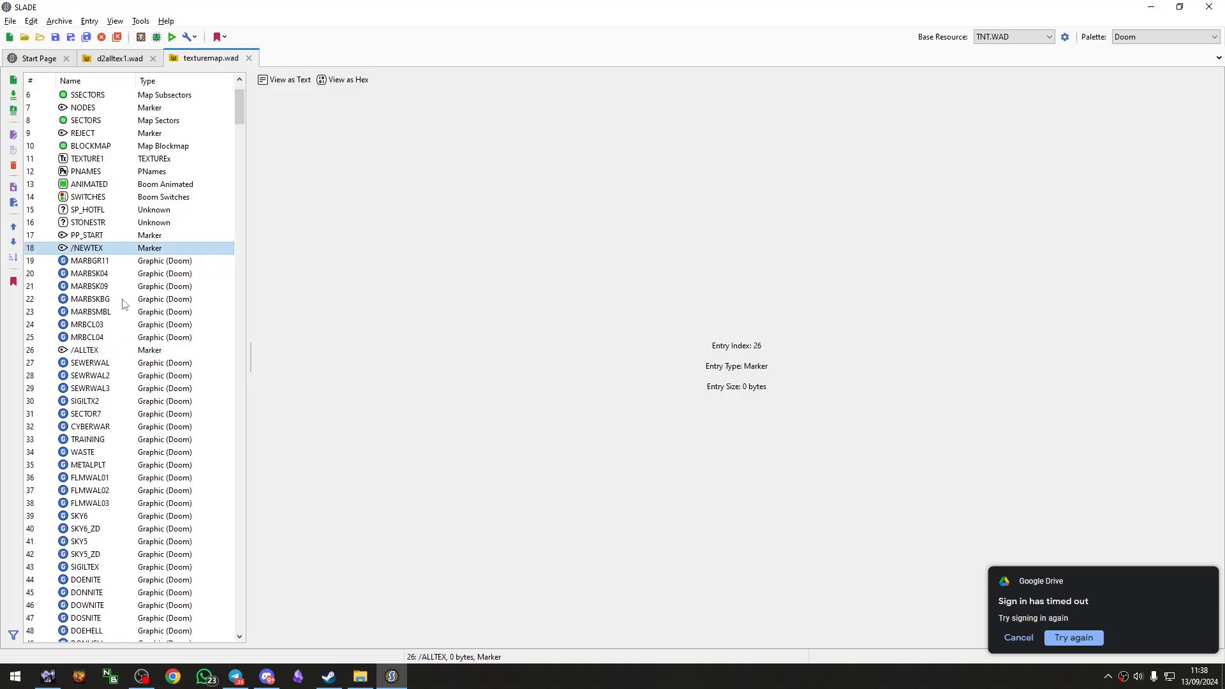
Step: Move the SP_HOTFL and STONESTR entries from above PP_START to directly below the FF_START marker
{"action": "left_click", "coordinate": [117, 237]}
{"action": "left_click", "coordinate": [98, 221]}
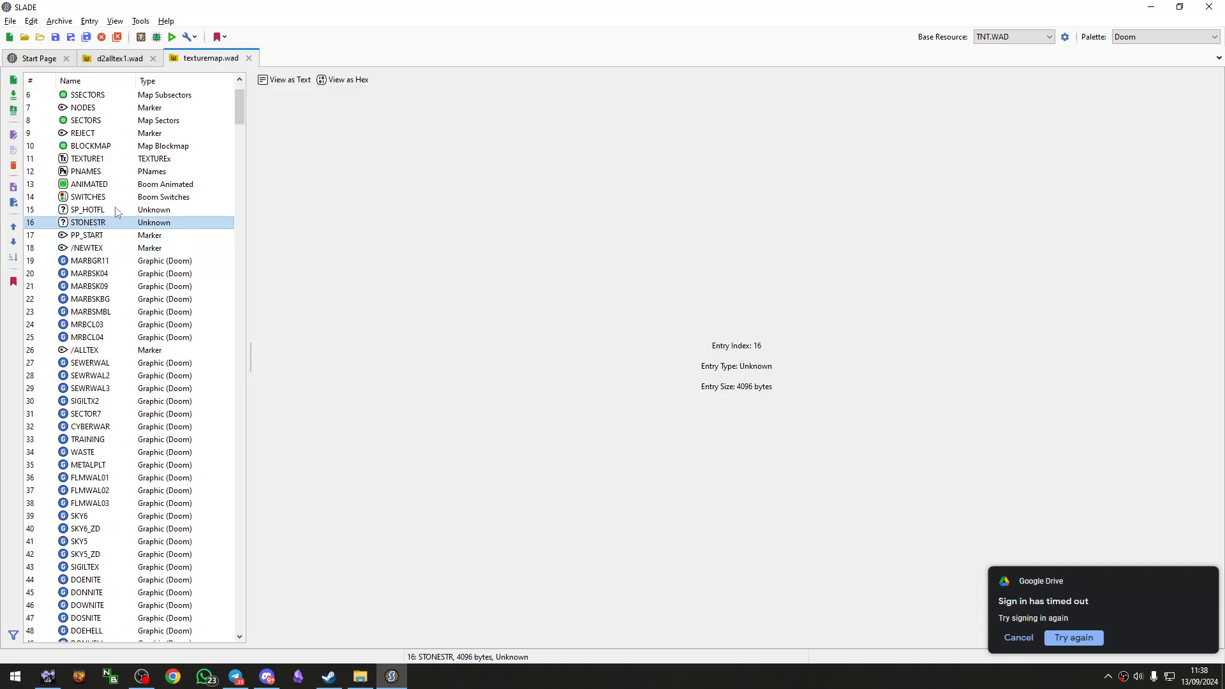
{"action": "left_click", "coordinate": [118, 210], "text": "shift"}
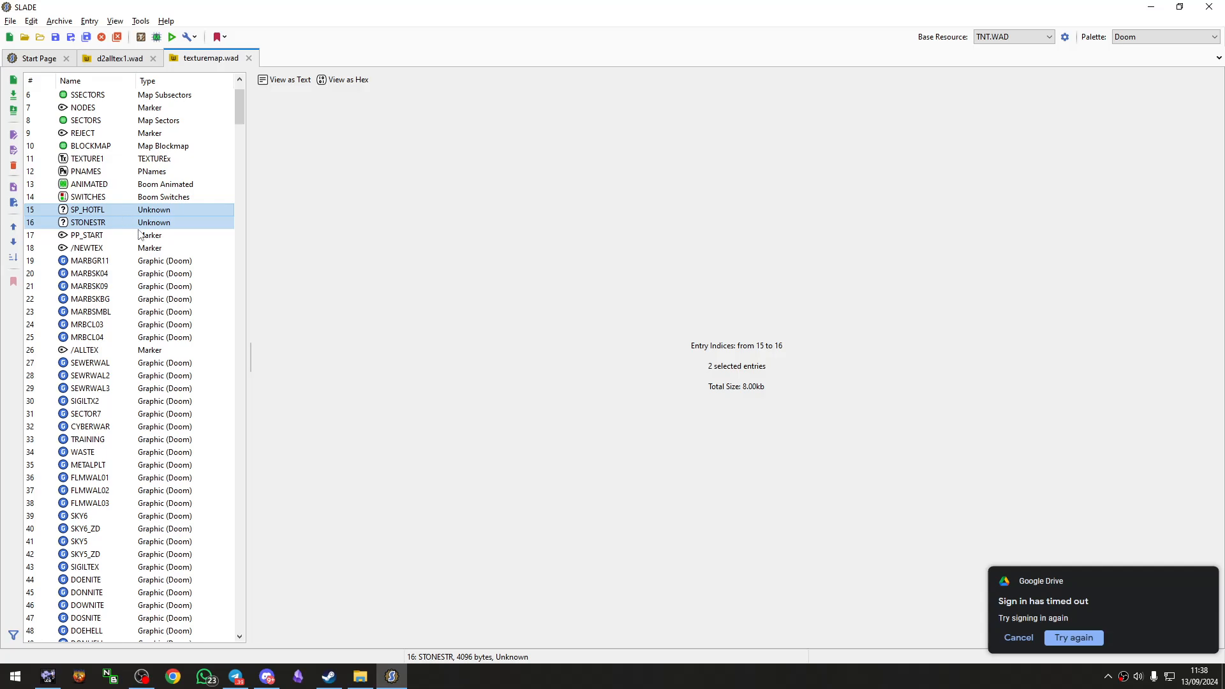
{"action": "key", "text": "Delete"}
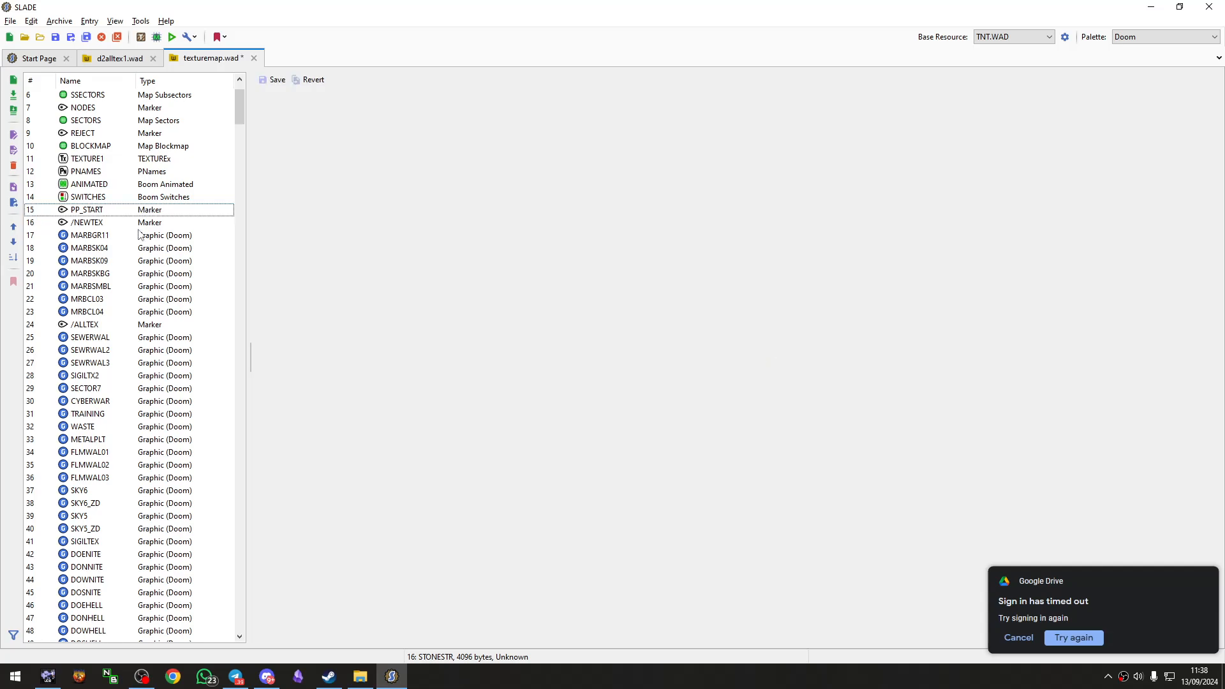
{"action": "key", "text": "End"}
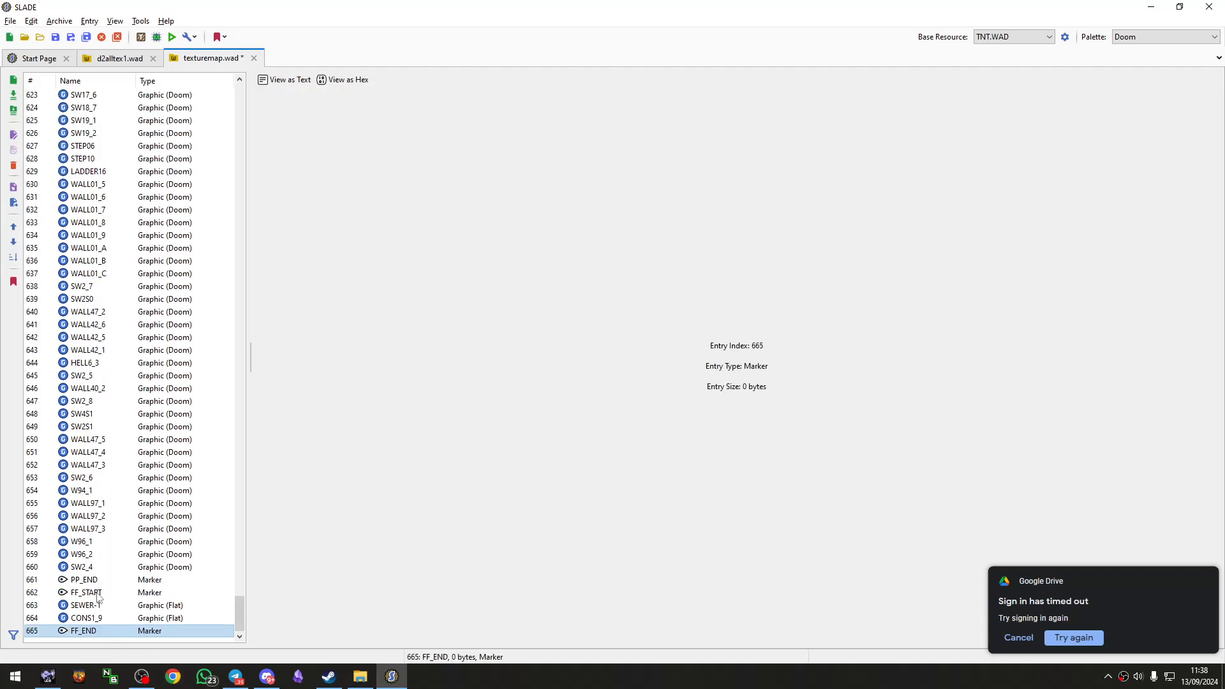
{"action": "left_click", "coordinate": [97, 594]}
{"action": "left_click", "coordinate": [120, 630]}
{"action": "left_click", "coordinate": [97, 593]}
{"action": "key", "text": "ctrl+v"}
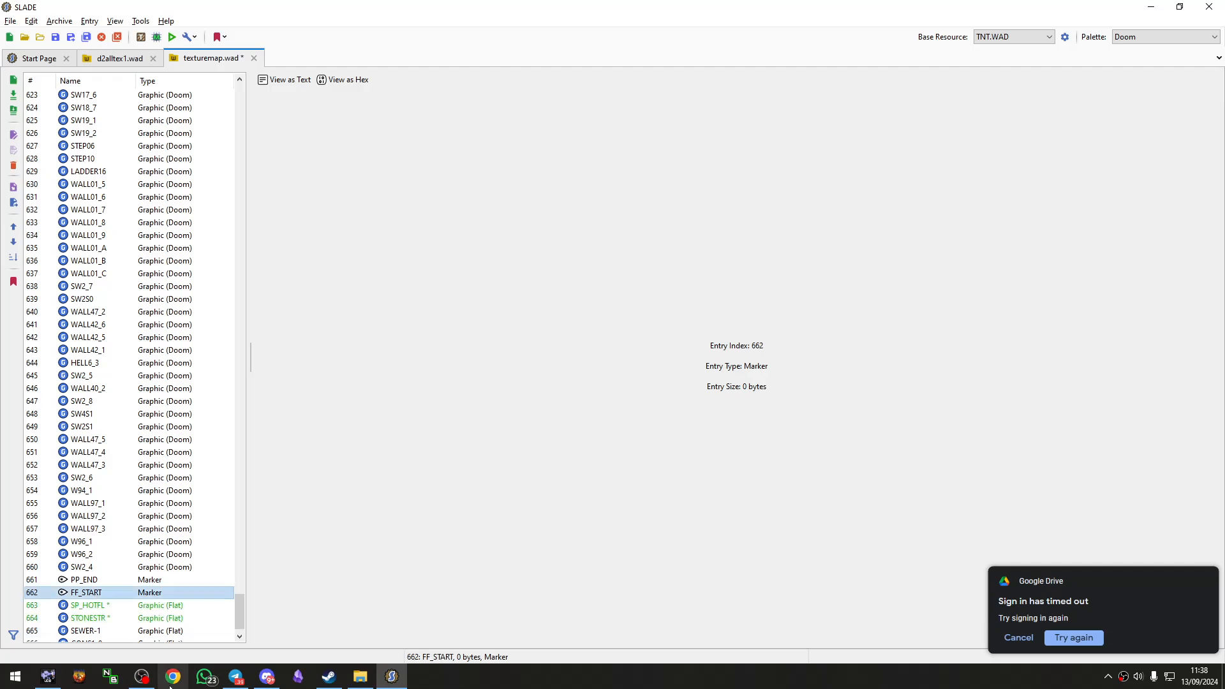
{"action": "scroll", "coordinate": [108, 574], "scroll_direction": "down", "scroll_amount": 1}
Step: Preview the moved SP_HOTFL and STONESTR flats and save texturemap.wad
{"action": "left_click", "coordinate": [96, 579]}
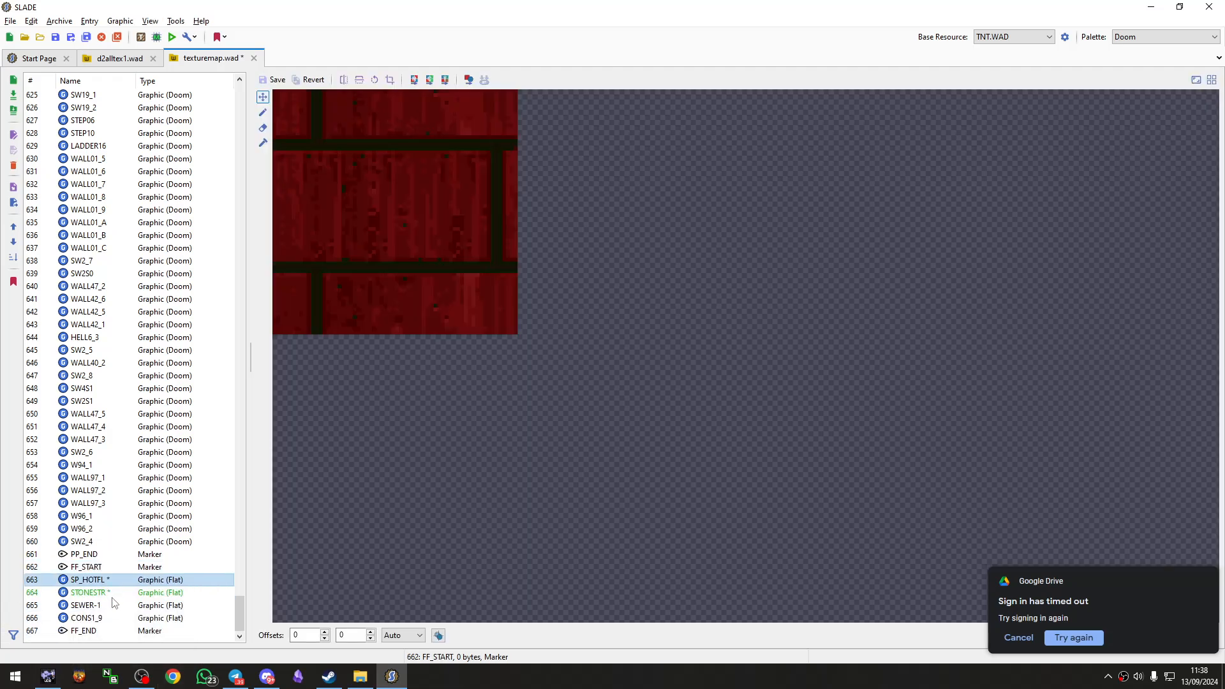
{"action": "left_click", "coordinate": [95, 593]}
{"action": "left_click", "coordinate": [99, 581]}
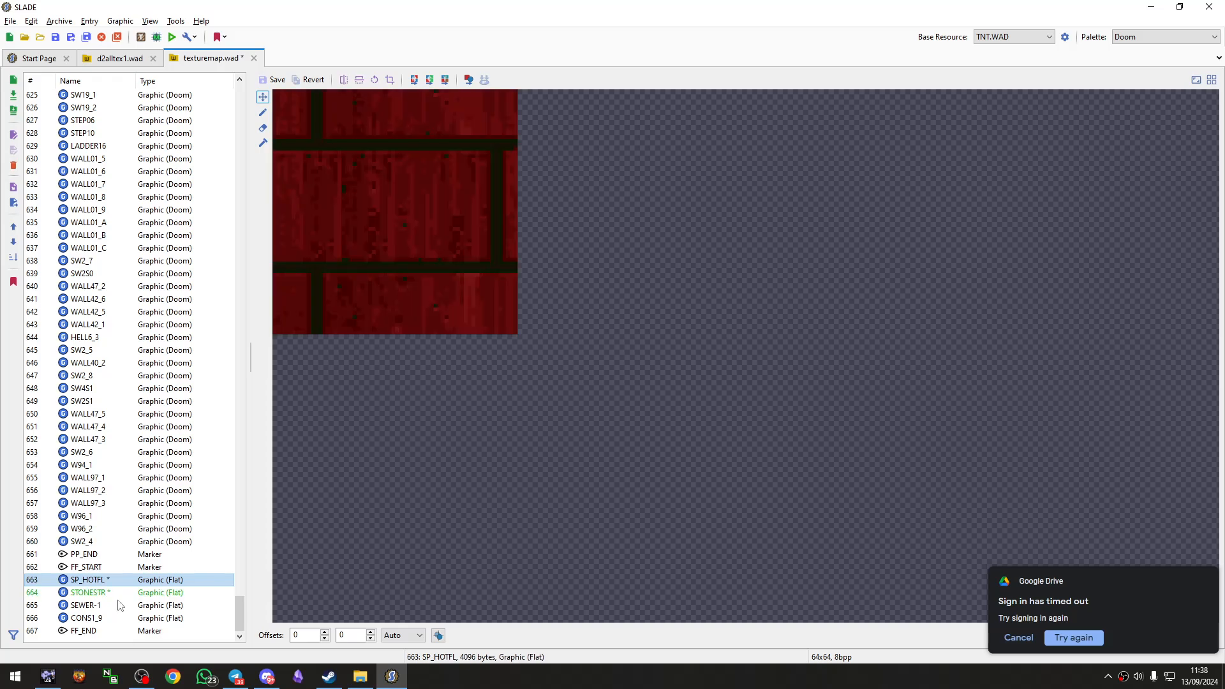
{"action": "left_click", "coordinate": [115, 594]}
{"action": "left_click", "coordinate": [102, 580]}
{"action": "left_click", "coordinate": [128, 594]}
{"action": "left_click", "coordinate": [121, 594]}
{"action": "key", "text": "Return"}
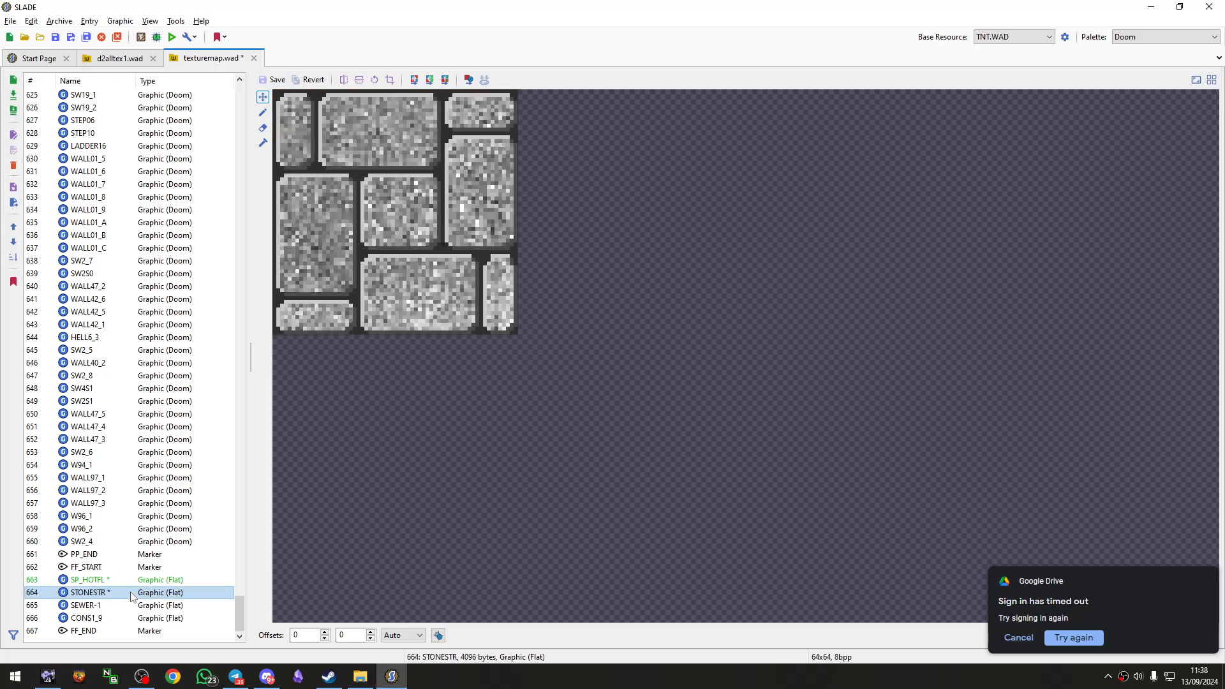
{"action": "key", "text": "ctrl+s"}
Step: Examine the SP_HOTFL and STONESTR flats and the FF_START and FF_END markers enclosing them
{"action": "left_click", "coordinate": [145, 581]}
{"action": "left_click", "coordinate": [160, 594]}
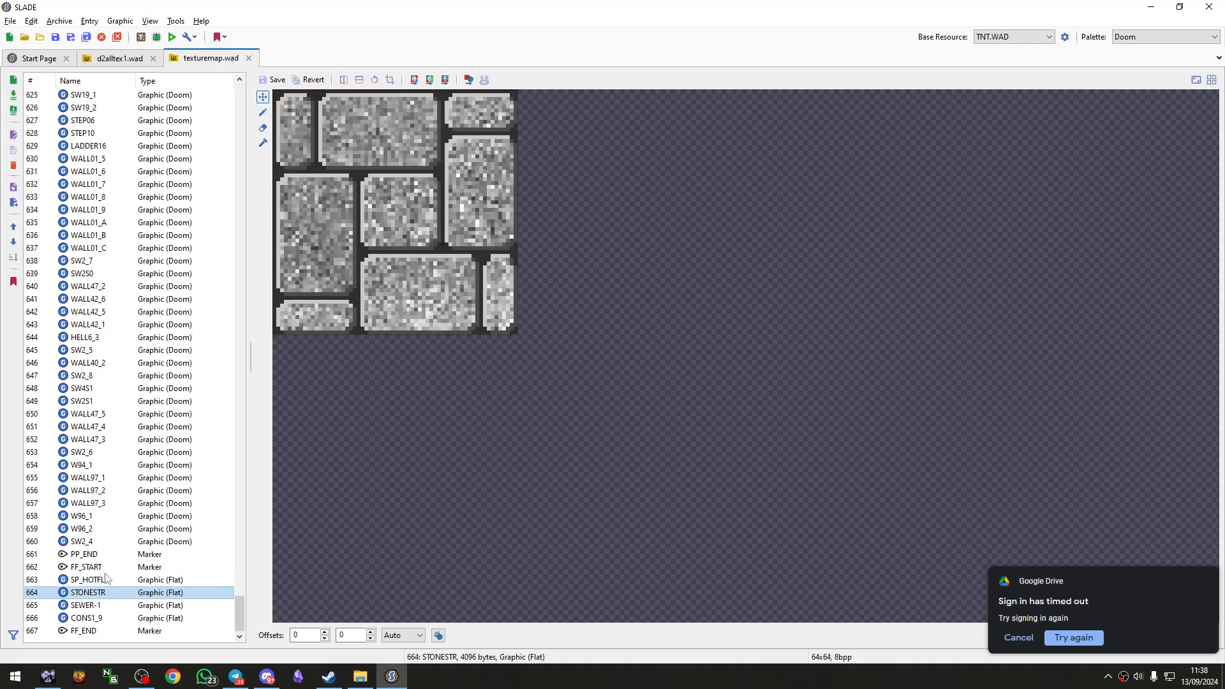
{"action": "key", "text": "Up"}
{"action": "key", "text": "Up"}
{"action": "key", "text": "Down"}
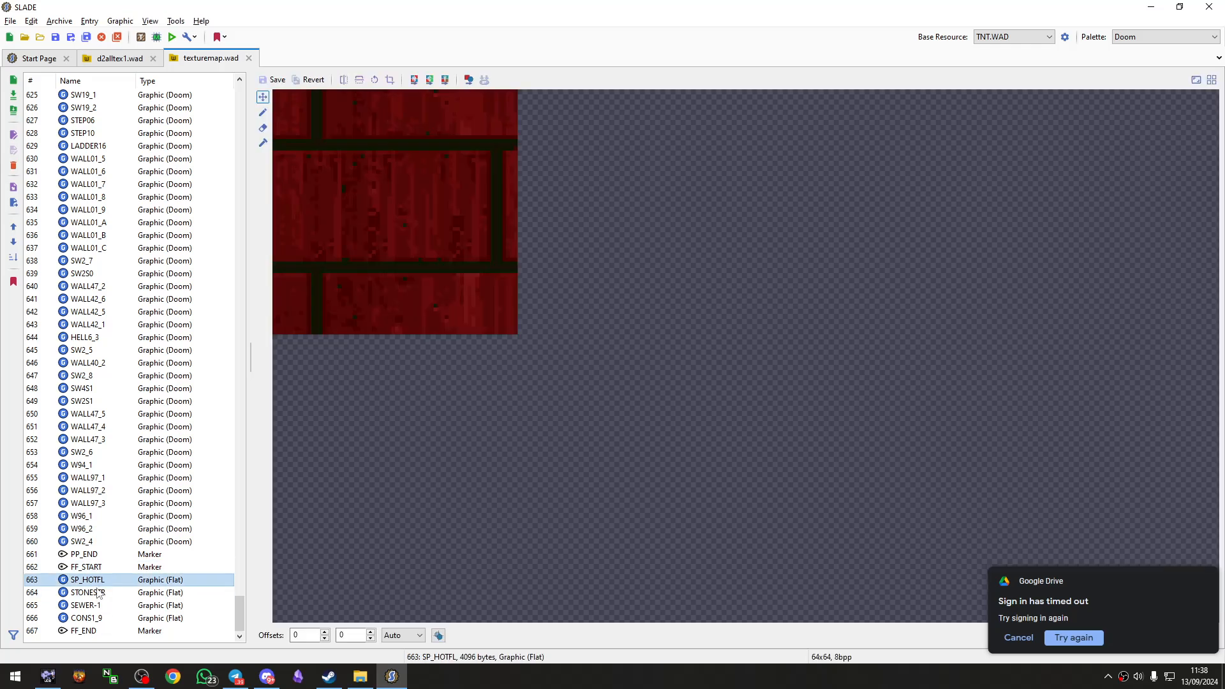
{"action": "left_click", "coordinate": [153, 592]}
{"action": "left_click", "coordinate": [154, 582]}
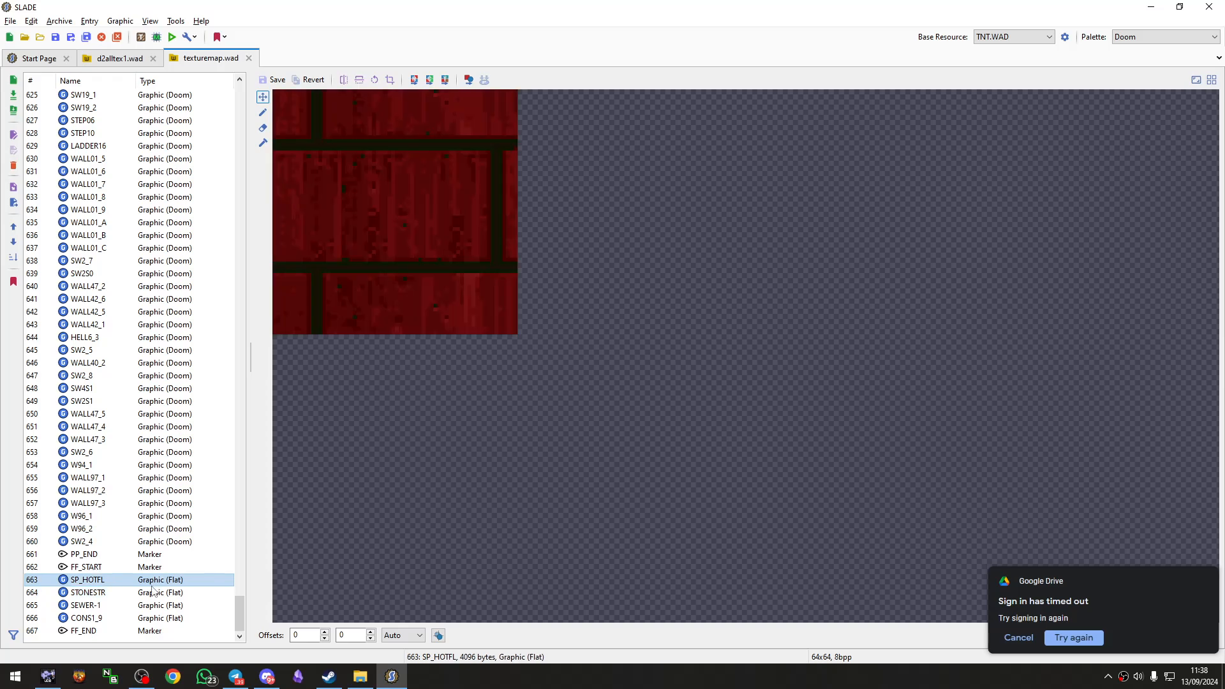
{"action": "left_click", "coordinate": [88, 557]}
{"action": "left_click", "coordinate": [83, 567]}
{"action": "left_click", "coordinate": [83, 632]}
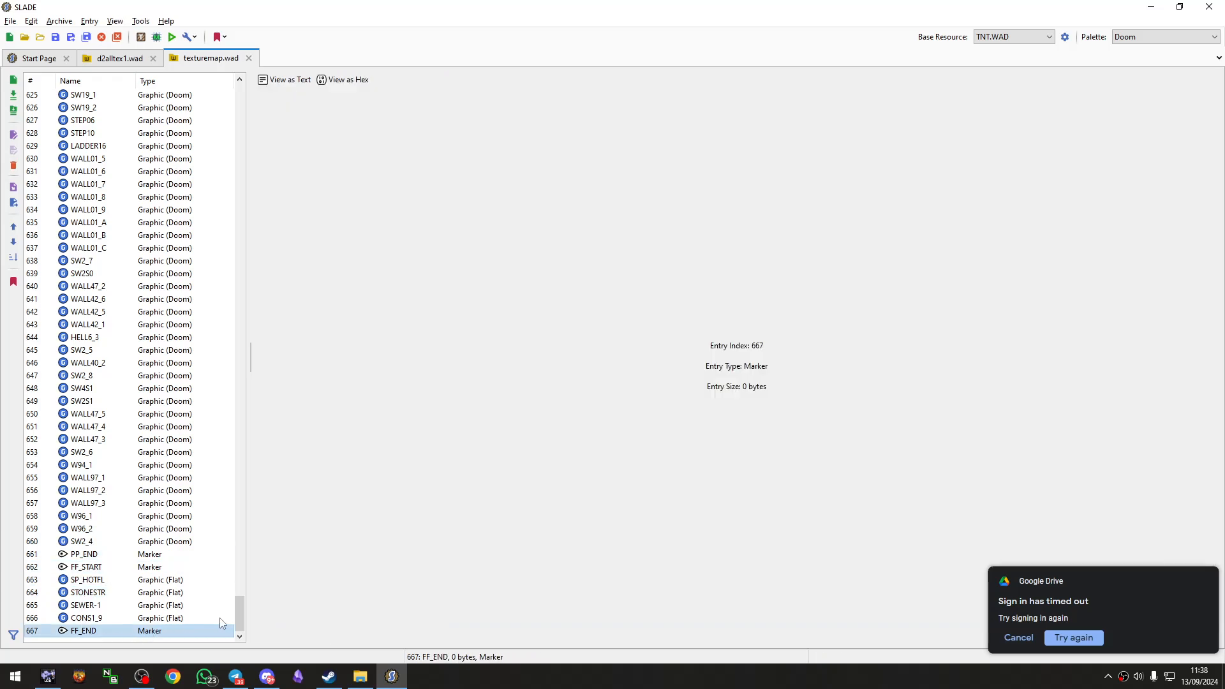
Step: Add the seven graphics MARBGR11 through MRBCL04 below /NEWTEX to the patch table
{"action": "left_click_drag", "start_coordinate": [241, 614], "coordinate": [239, 95]}
{"action": "left_click", "coordinate": [101, 300]}
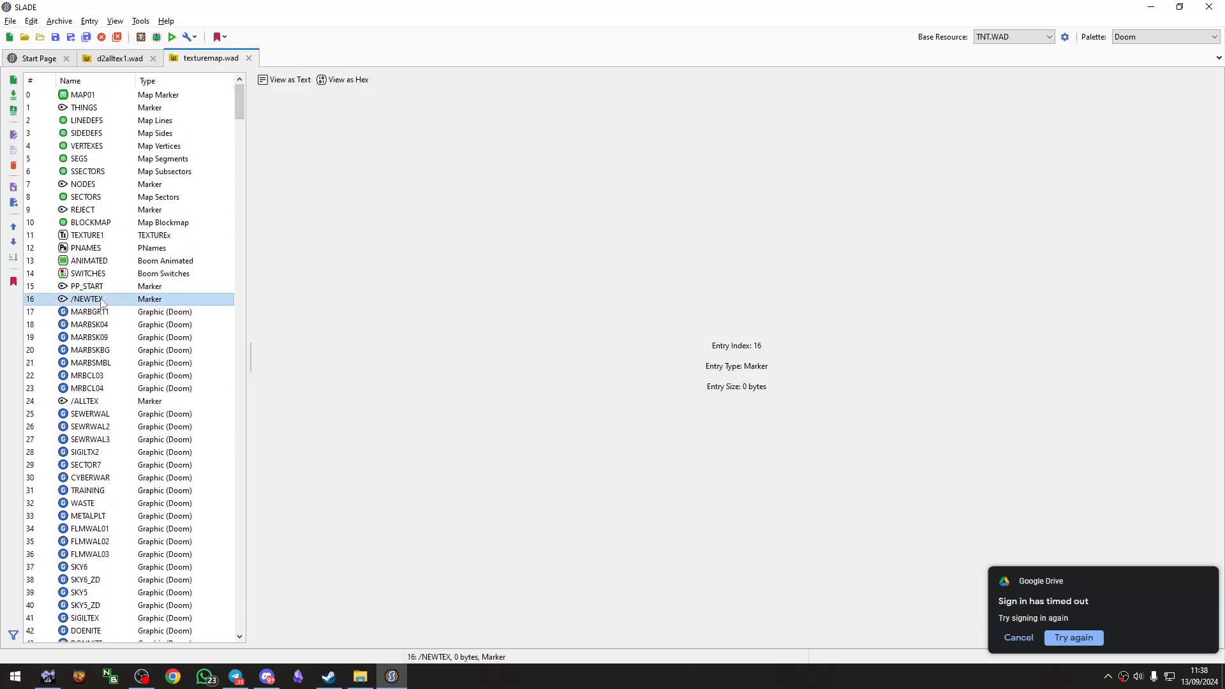
{"action": "left_click", "coordinate": [104, 313]}
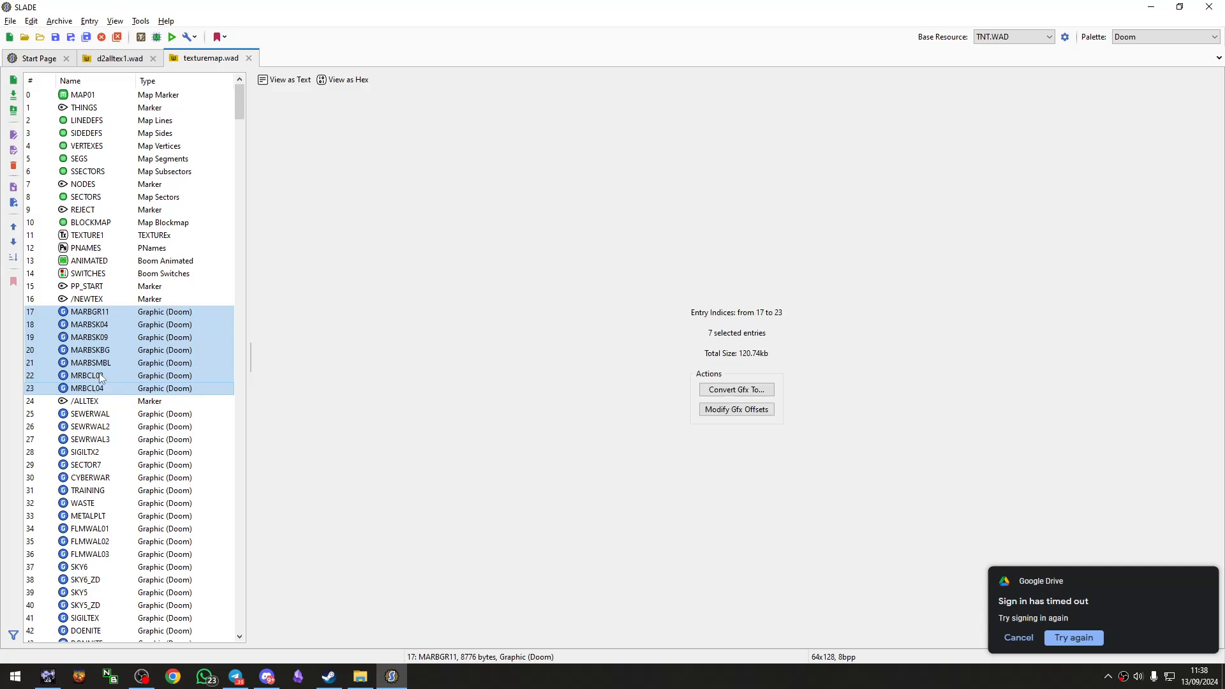
{"action": "left_click", "coordinate": [103, 302]}
{"action": "left_click", "coordinate": [96, 312]}
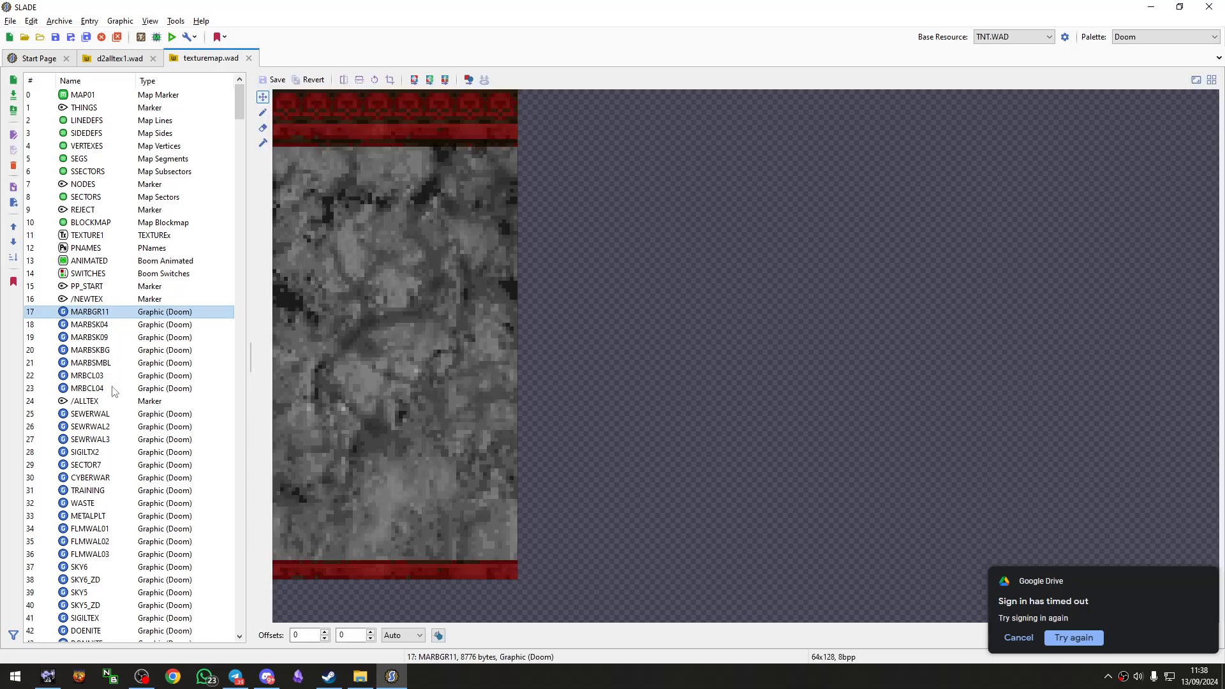
{"action": "left_click", "coordinate": [104, 389], "text": "shift"}
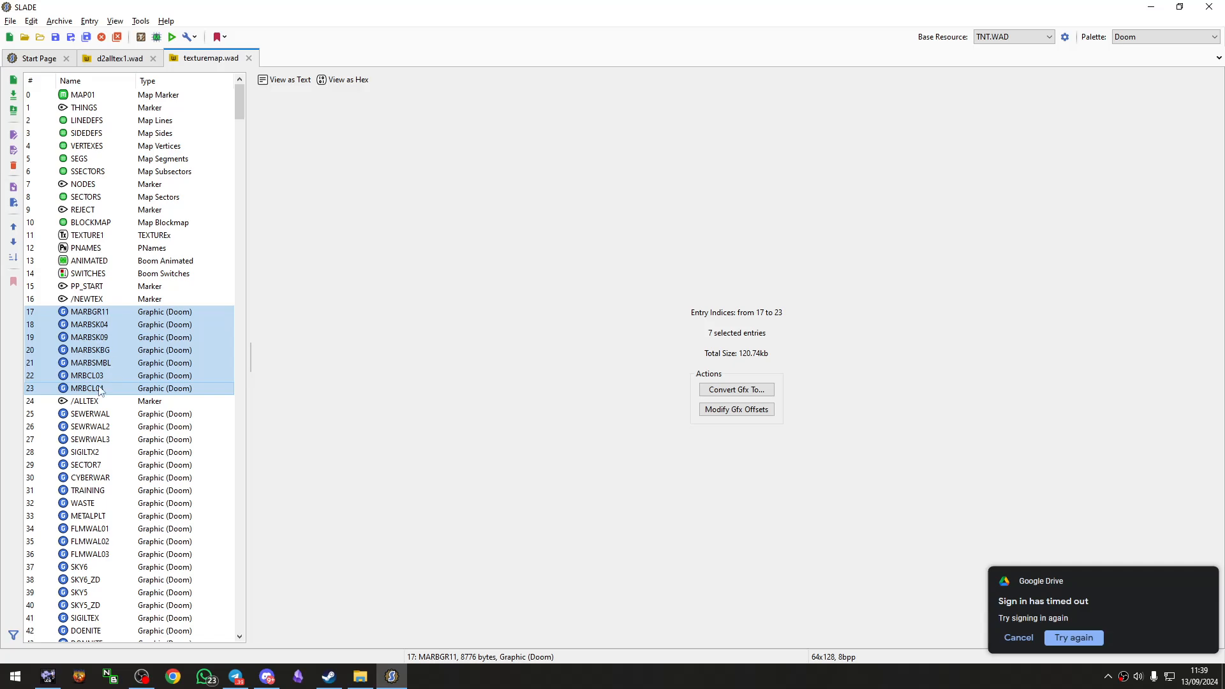
{"action": "right_click", "coordinate": [103, 344]}
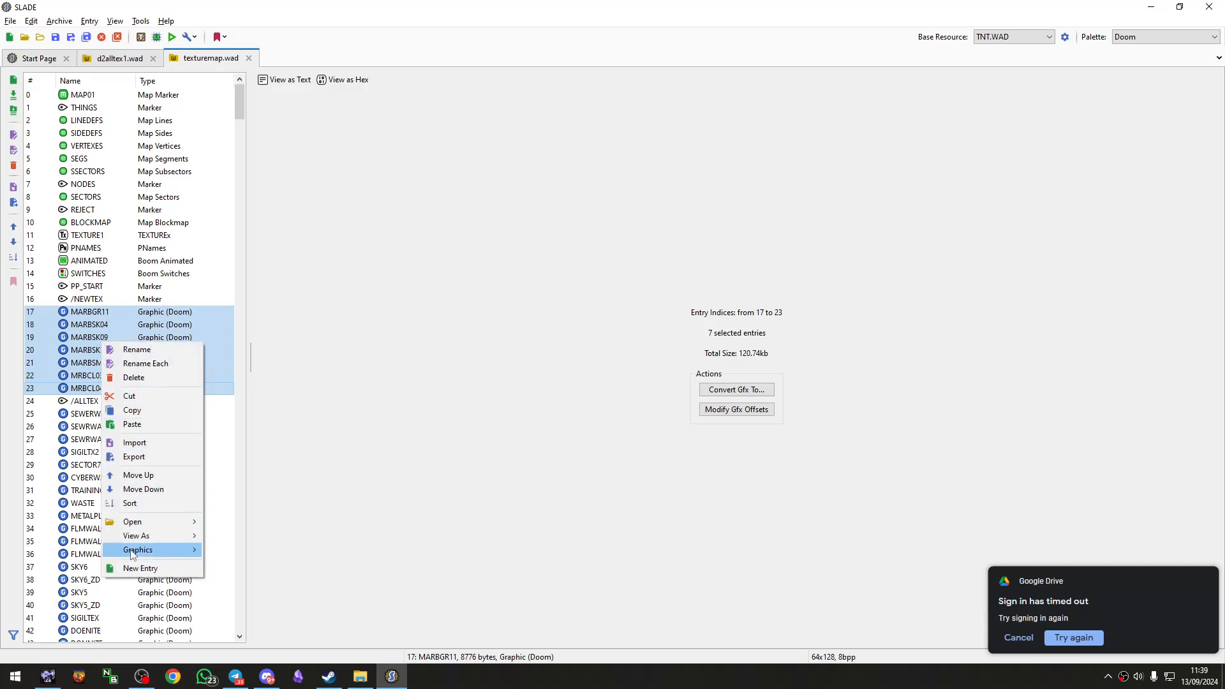
{"action": "mouse_move", "coordinate": [132, 553]}
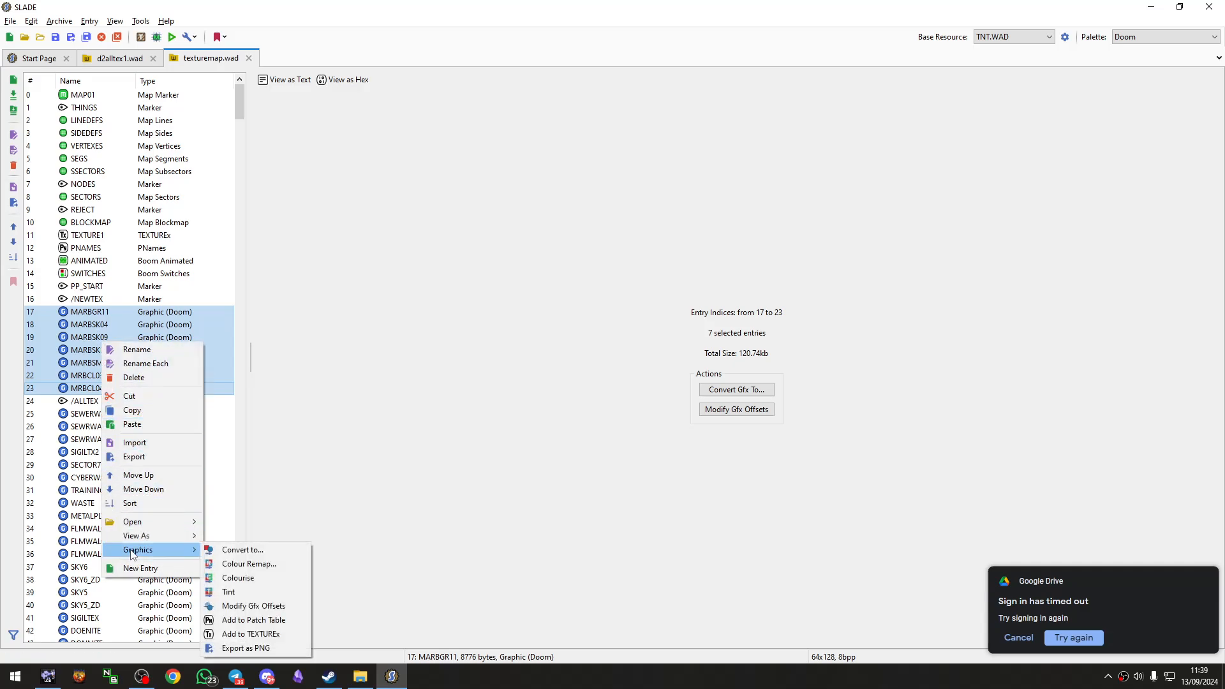
{"action": "left_click", "coordinate": [237, 620]}
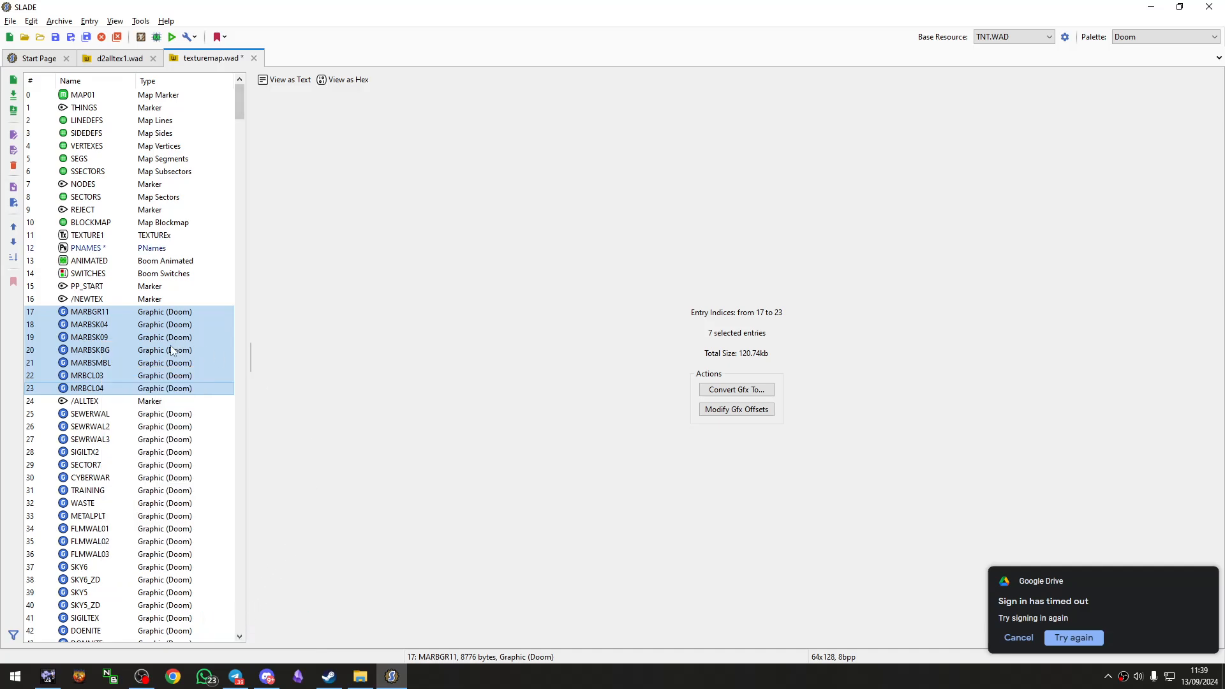
Step: Add the same seven selected graphics, MARBGR11 through MRBCL04, to TEXTUREx
{"action": "right_click", "coordinate": [98, 335]}
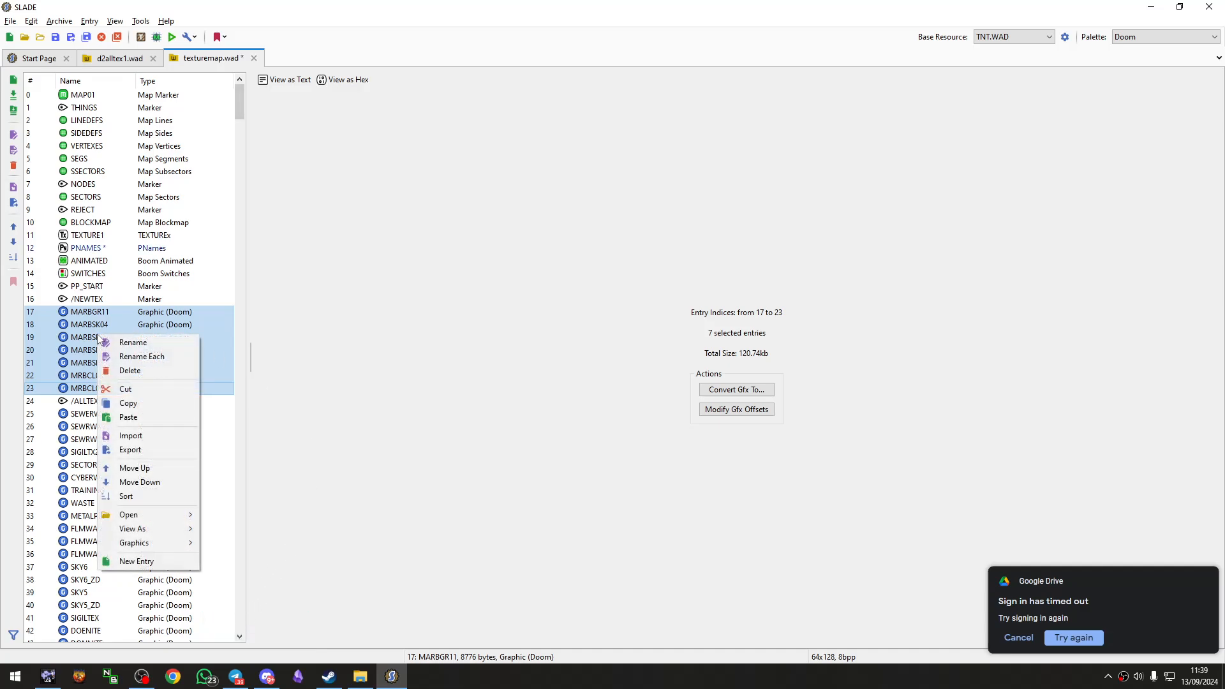
{"action": "mouse_move", "coordinate": [153, 543]}
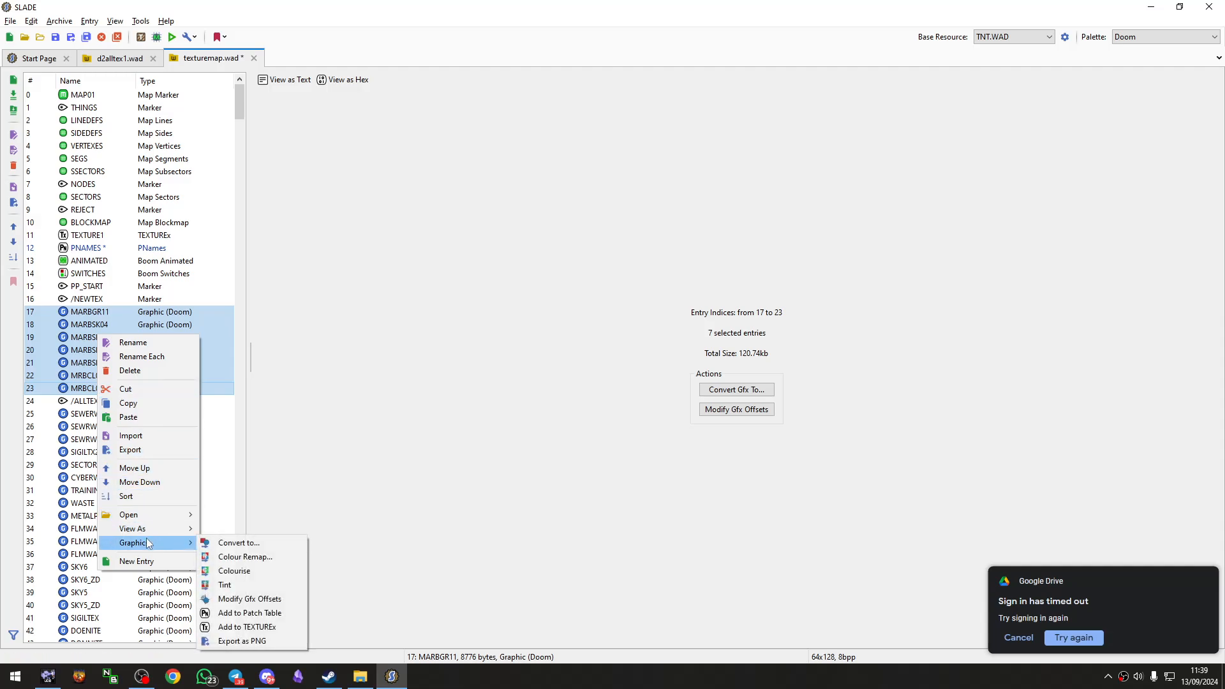
{"action": "left_click", "coordinate": [246, 627]}
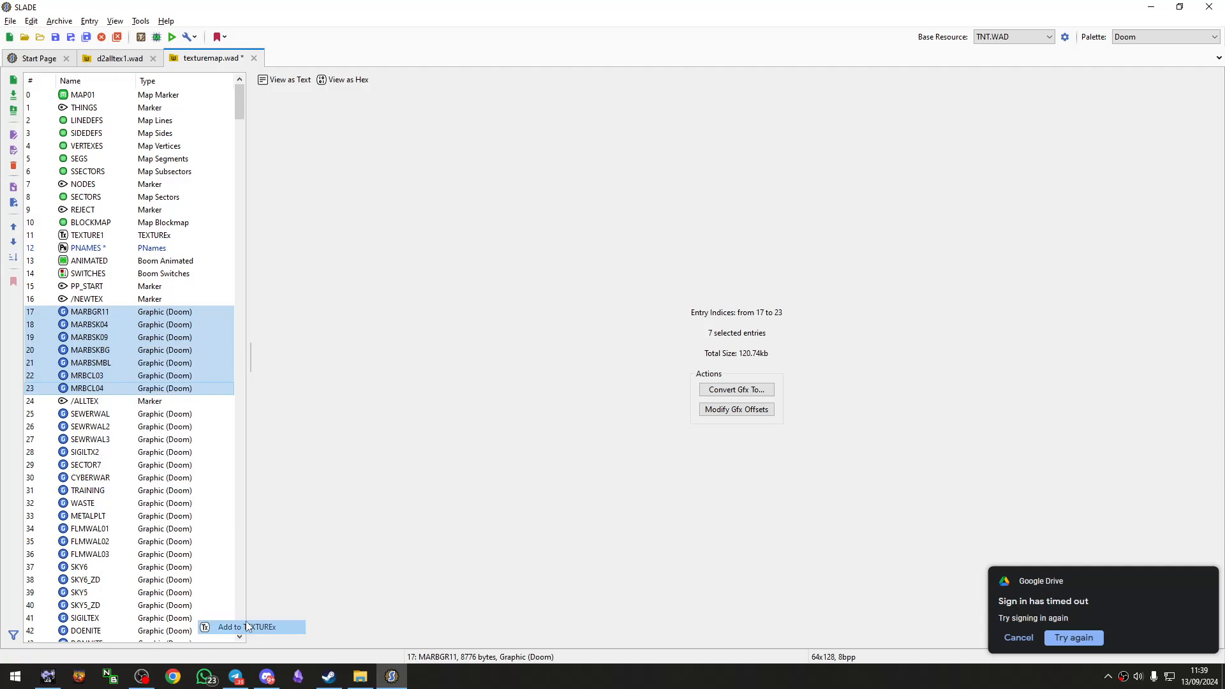
{"action": "left_click", "coordinate": [140, 362]}
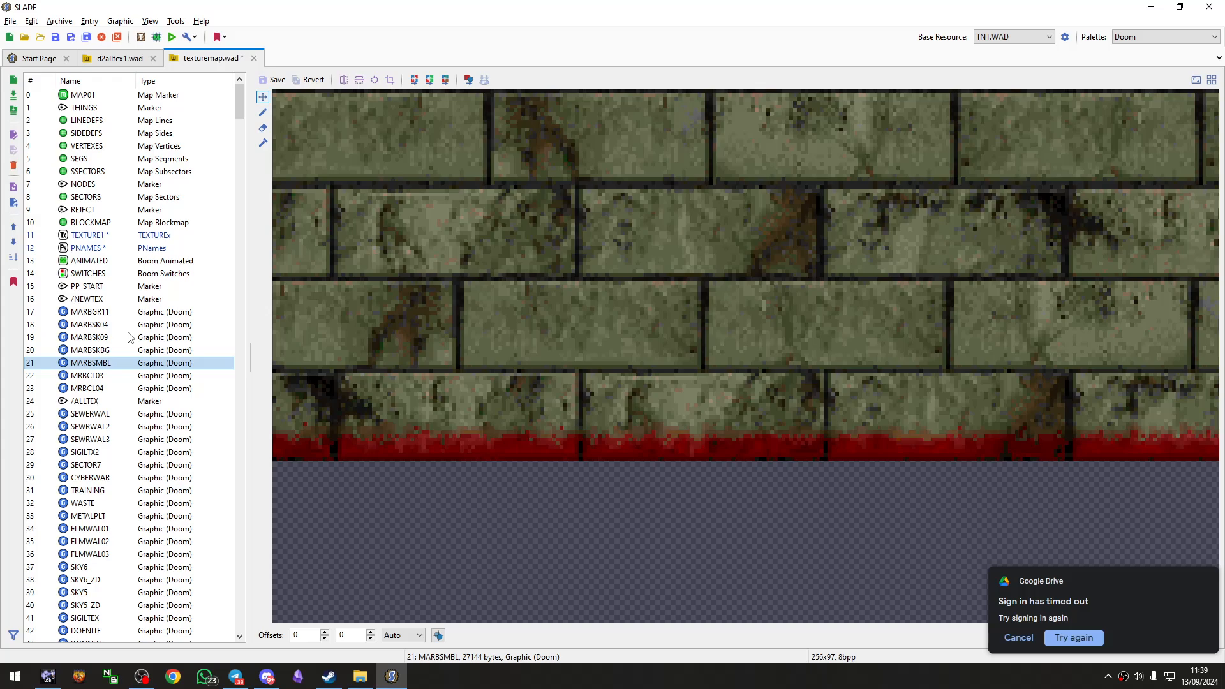
{"action": "key", "text": "ctrl+z"}
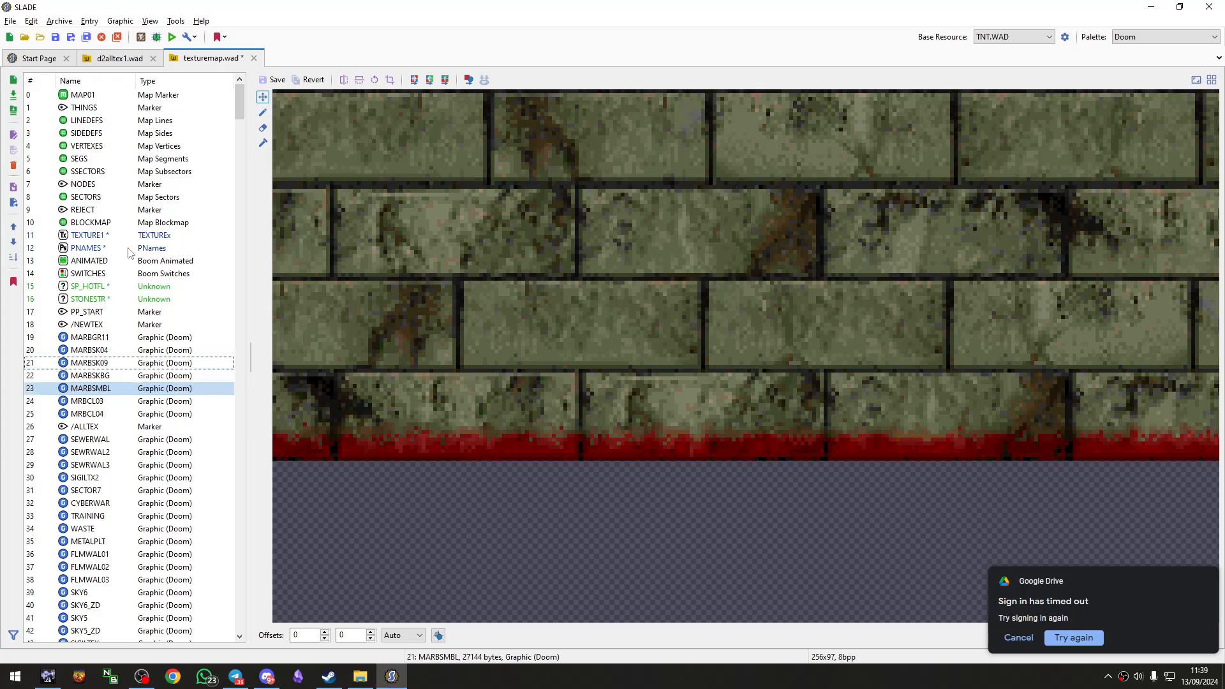
{"action": "key", "text": "ctrl+z"}
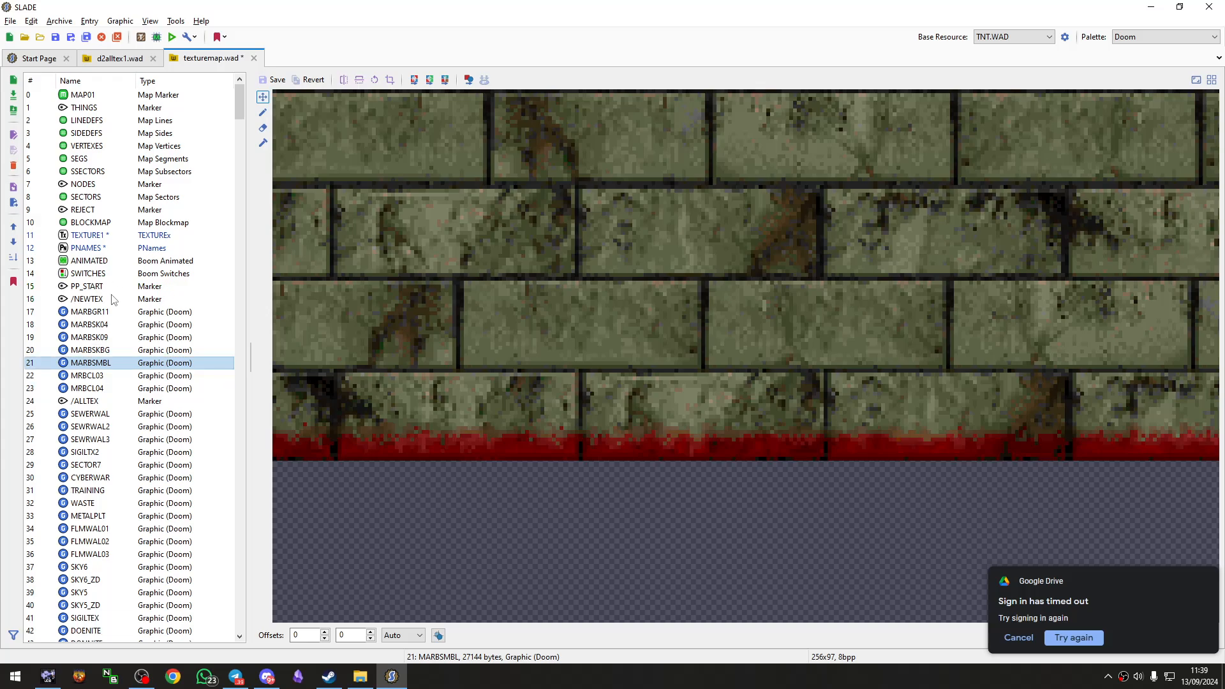
Step: Save texturemap.wad and check its PNAMES and TEXTURE1 entries
{"action": "key", "text": "ctrl+s"}
{"action": "left_click", "coordinate": [96, 246]}
{"action": "left_click", "coordinate": [96, 236]}
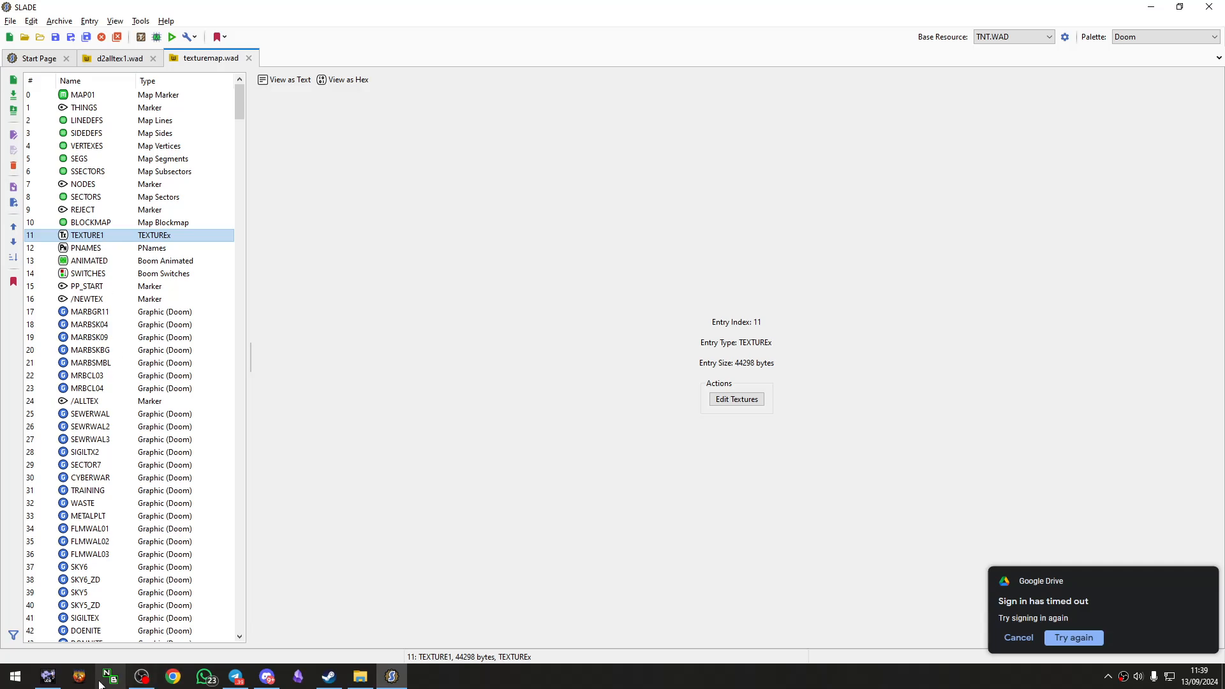
Step: Switch to Ultimate Doom Builder, dismiss the Google Drive notification and show the MAP01 room in 3D visual mode
{"action": "left_click", "coordinate": [54, 681]}
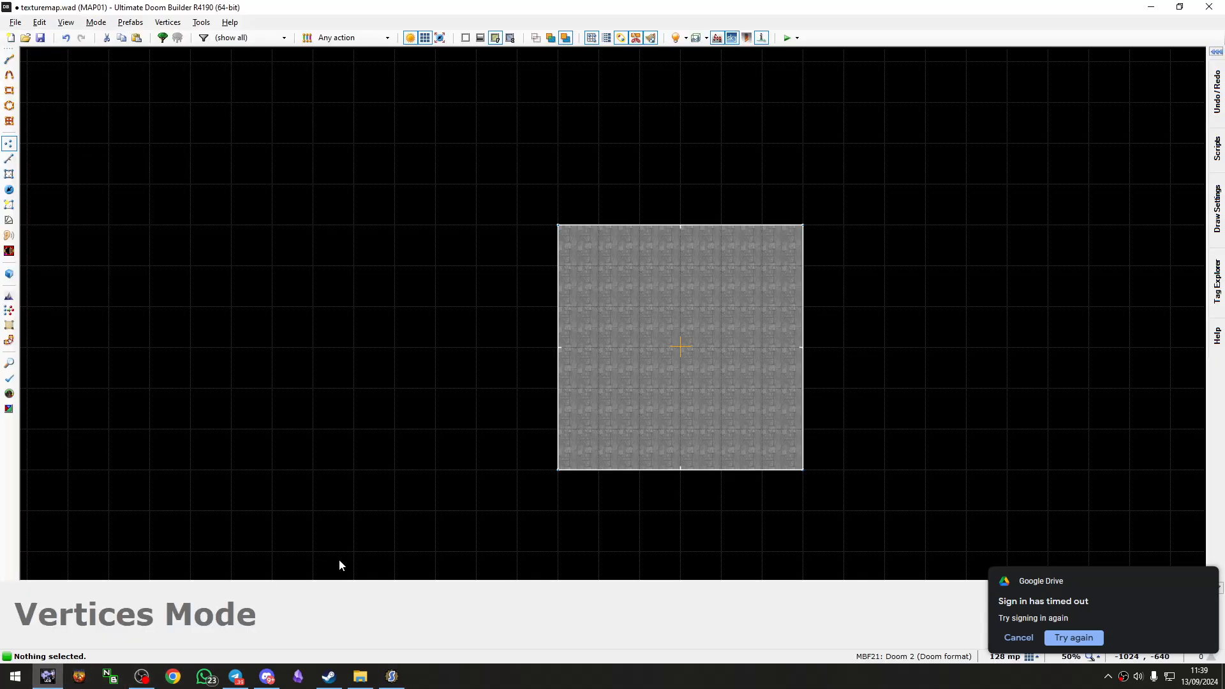
{"action": "left_click", "coordinate": [1019, 637]}
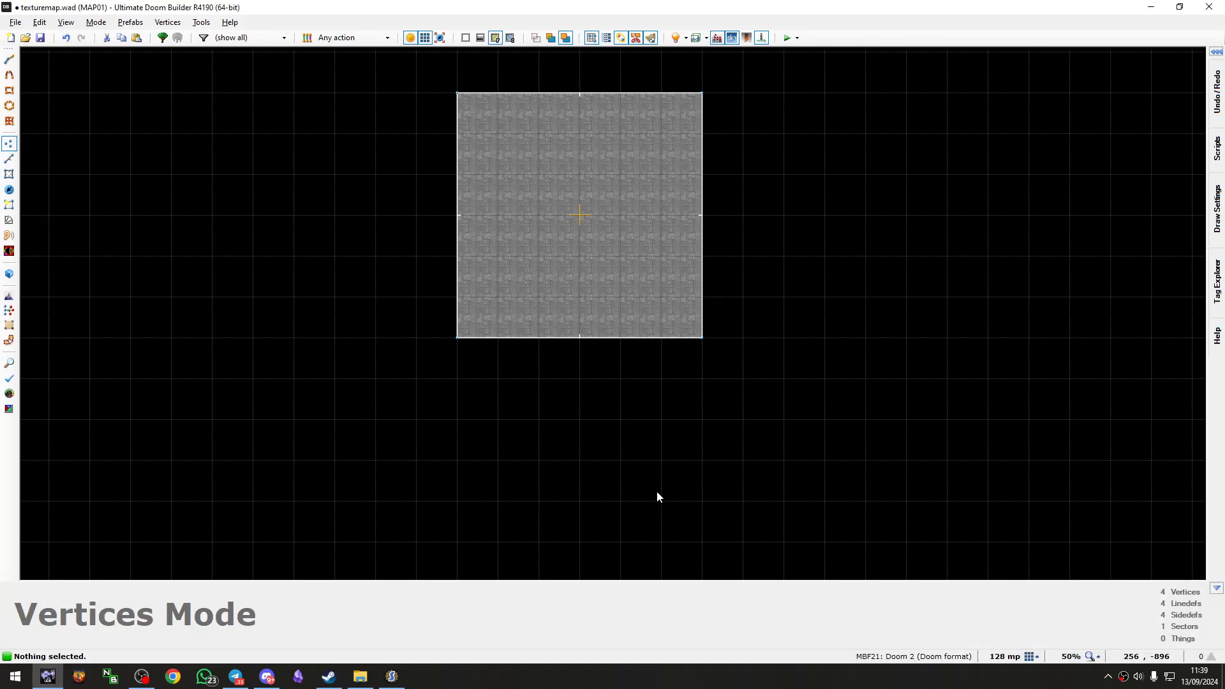
{"action": "scroll", "coordinate": [603, 475], "scroll_direction": "down", "scroll_amount": 1}
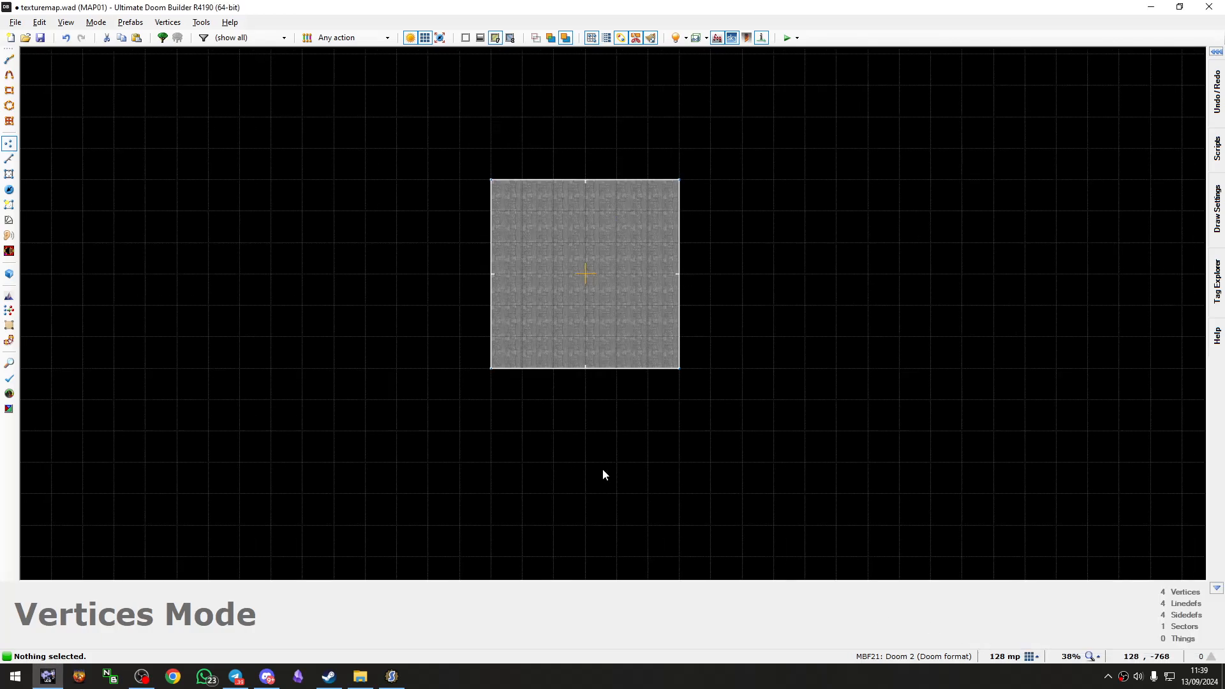
{"action": "key", "text": "F2"}
{"action": "key", "text": "Escape"}
{"action": "scroll", "coordinate": [586, 328], "scroll_direction": "down", "scroll_amount": 2}
{"action": "scroll", "coordinate": [588, 301], "scroll_direction": "up", "scroll_amount": 4}
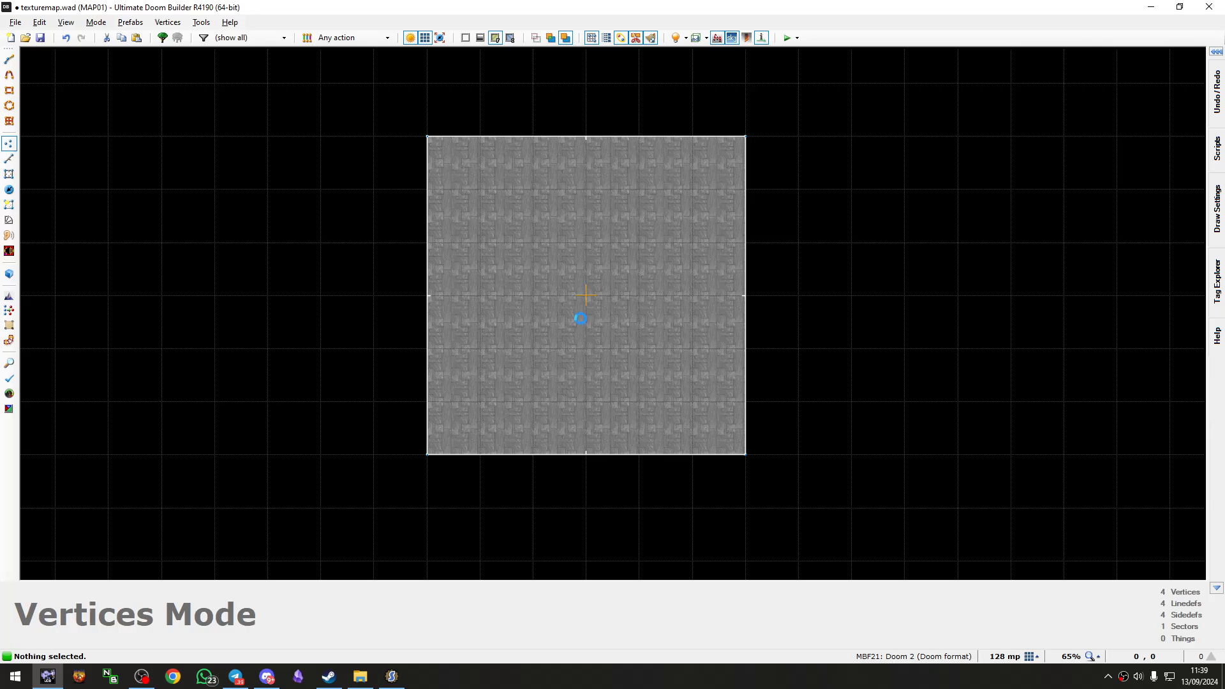
{"action": "key", "text": "q"}
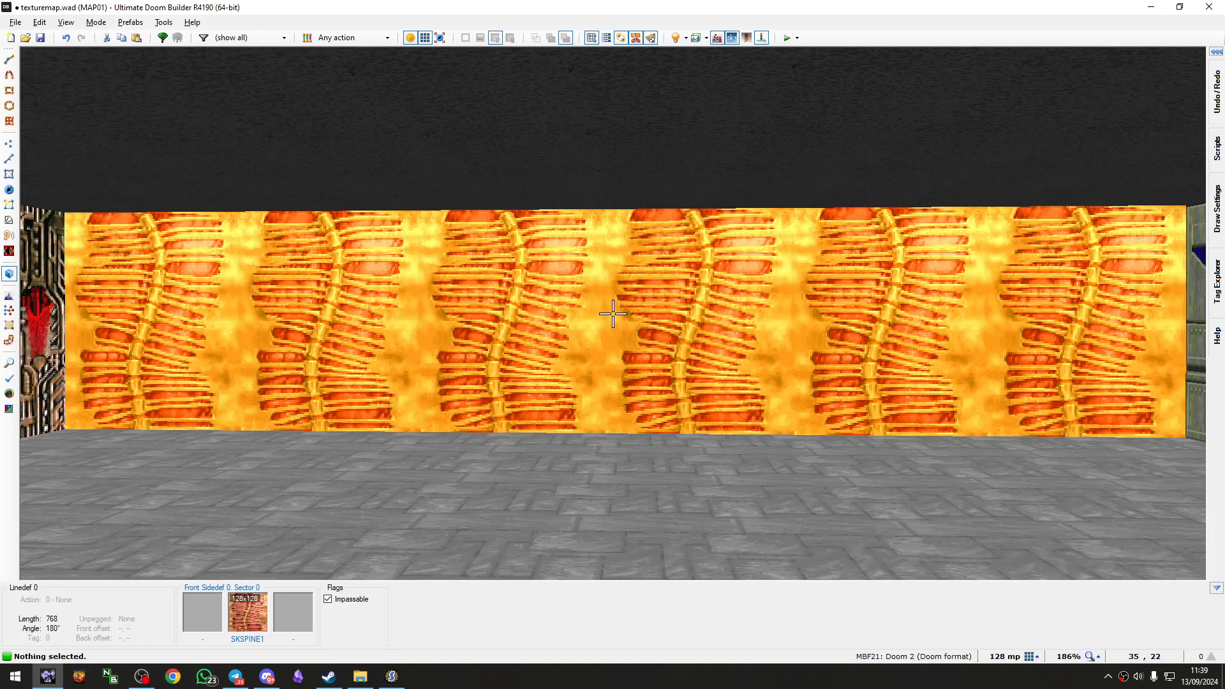
Step: Browse middle textures for the SKSPINE1 wall, try a width filter of 4 and clear it
{"action": "right_click", "coordinate": [613, 314]}
{"action": "left_click", "coordinate": [273, 263]}
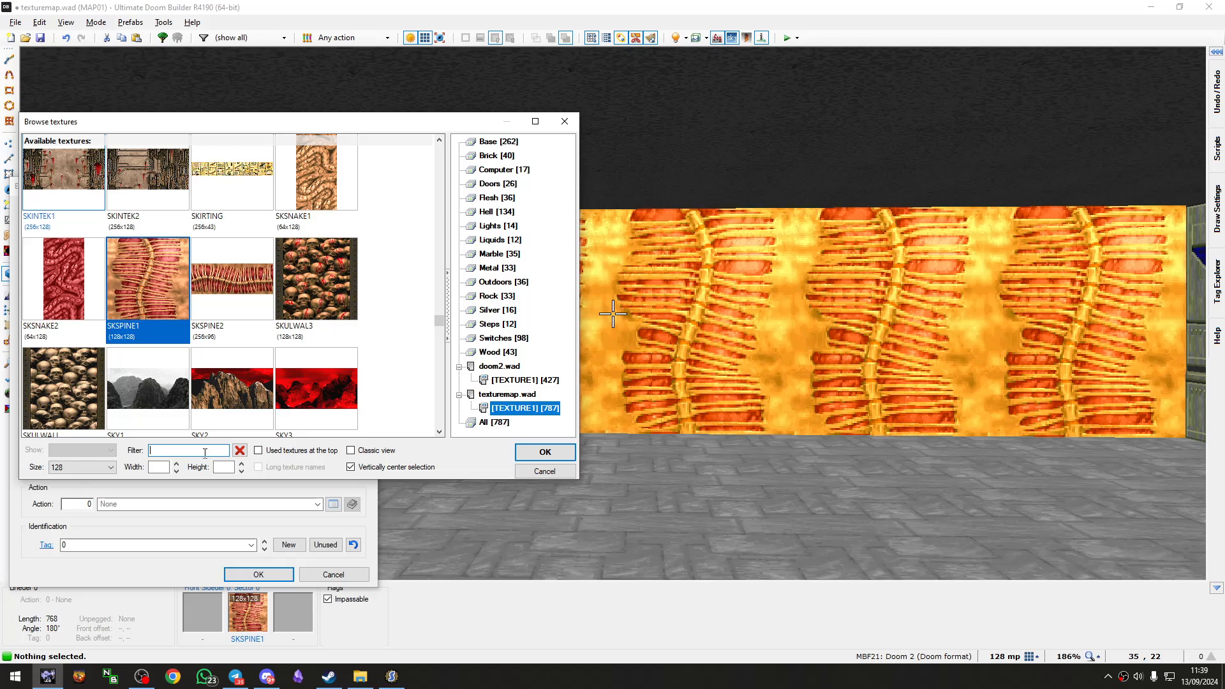
{"action": "key", "text": "alt+Tab"}
{"action": "key", "text": "alt+Tab"}
{"action": "left_click", "coordinate": [166, 468]}
{"action": "type", "text": "4"}
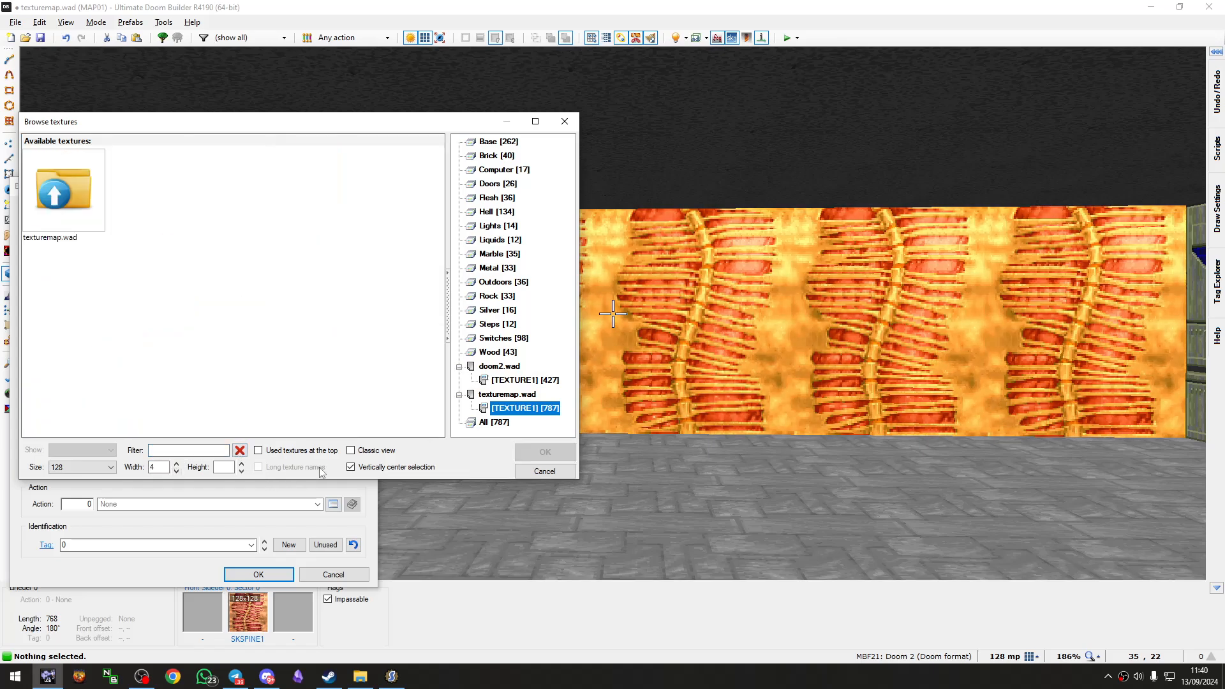
{"action": "left_click", "coordinate": [162, 467]}
{"action": "key", "text": "BackSpace"}
Step: Filter the textures by MARBG and apply MARBGR11 as the wall's middle texture
{"action": "left_click", "coordinate": [185, 450]}
{"action": "type", "text": "M"}
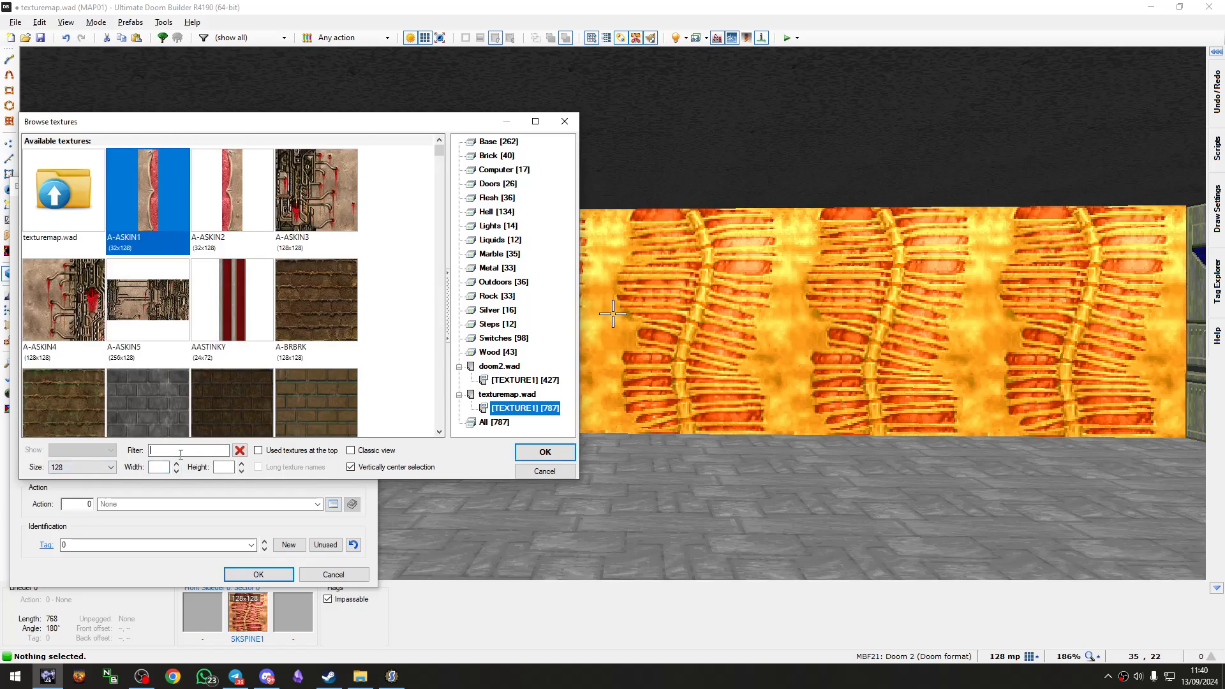
{"action": "type", "text": "ARBG"}
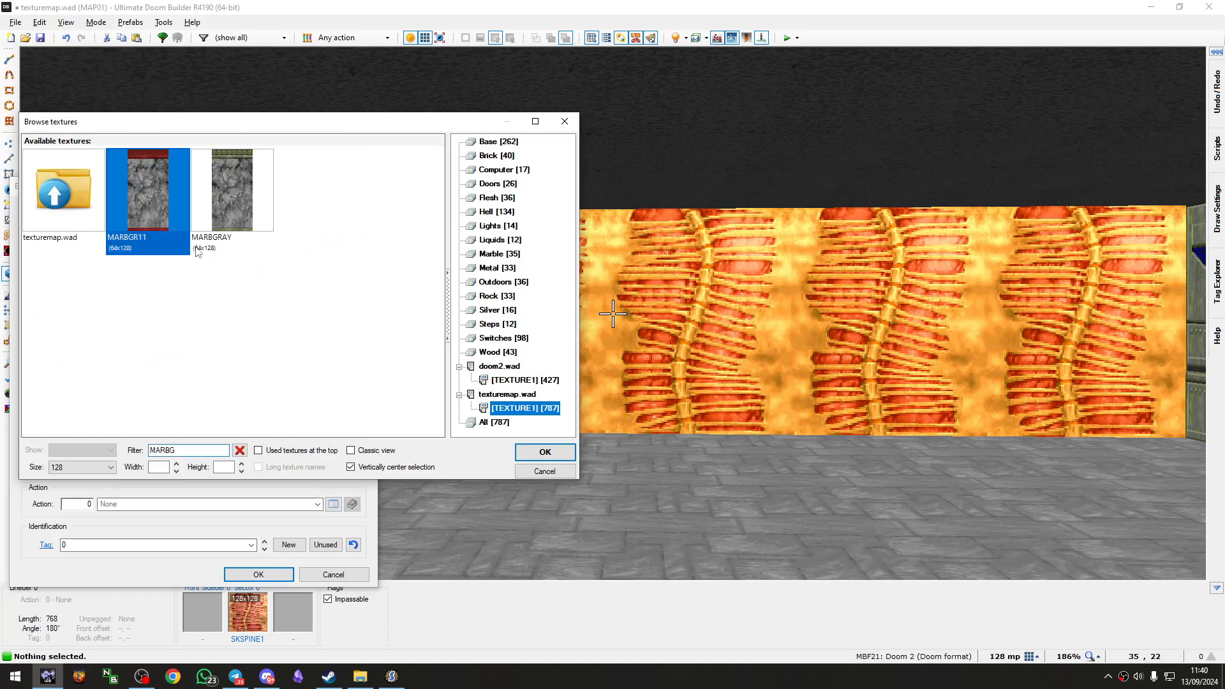
{"action": "left_click", "coordinate": [231, 215]}
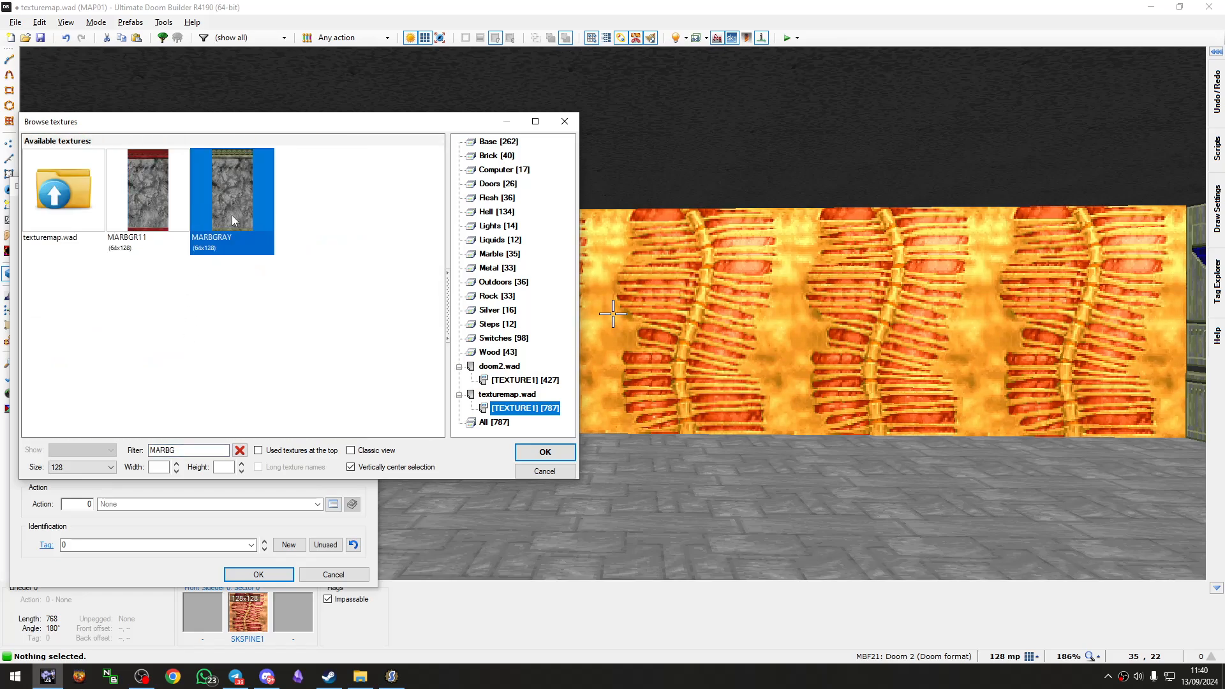
{"action": "double_click", "coordinate": [142, 201]}
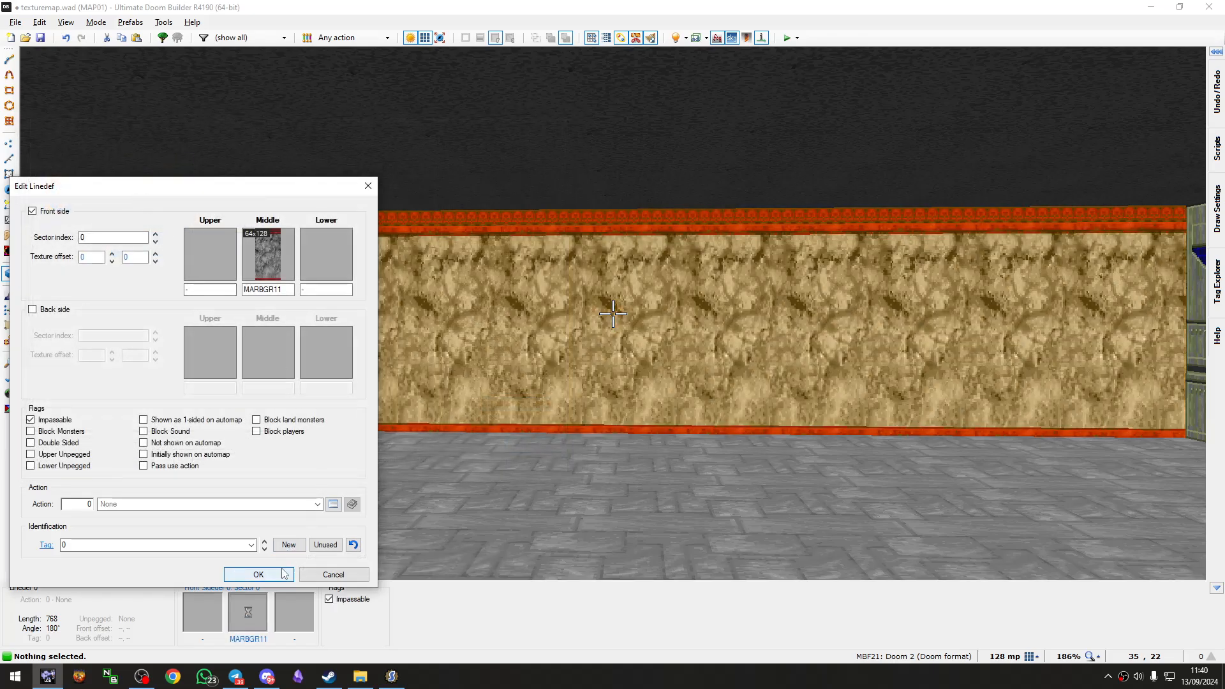
{"action": "left_click", "coordinate": [259, 575]}
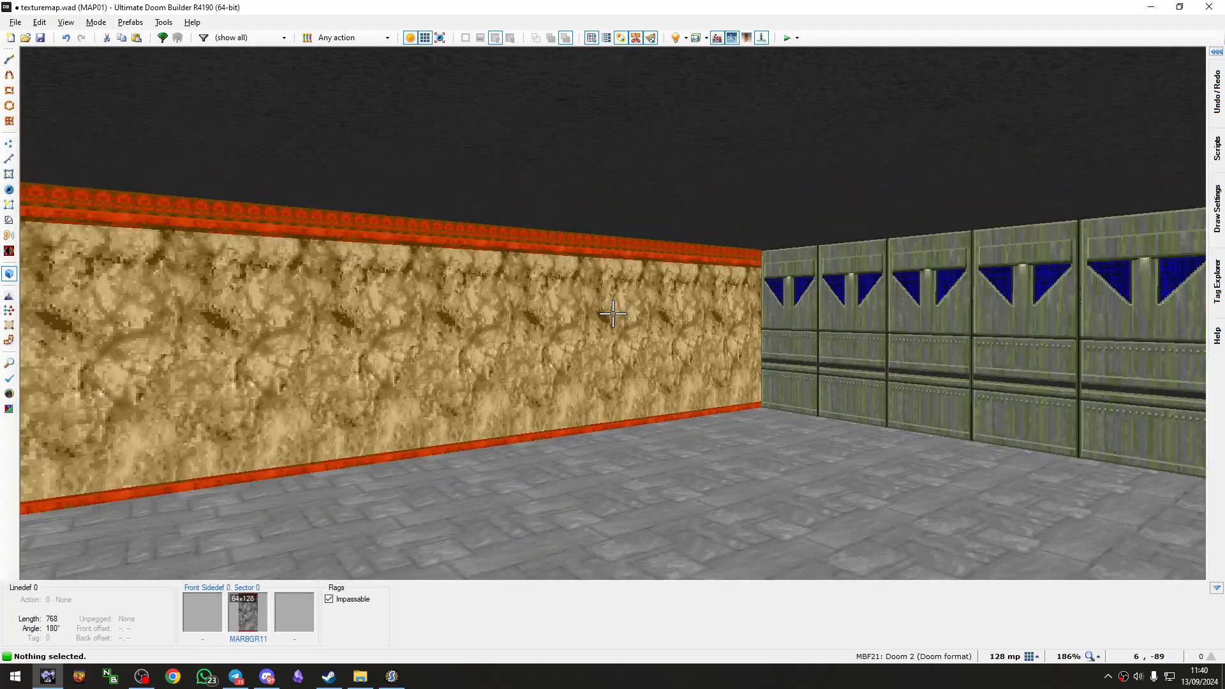
Step: Switch to SLADE to check the MARBSMBL and MRBCL03 graphics, and return to Ultimate Doom Builder
{"action": "key", "text": "alt+Tab"}
{"action": "left_click", "coordinate": [83, 364]}
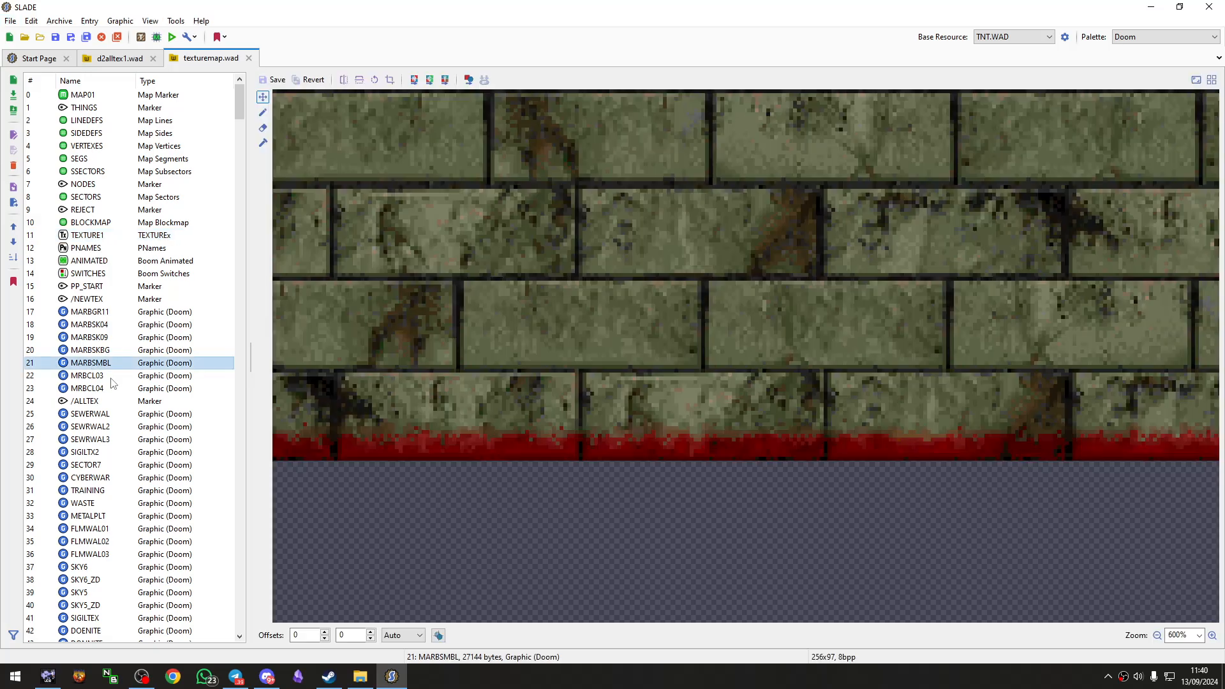
{"action": "left_click", "coordinate": [111, 377]}
{"action": "key", "text": "alt+Tab"}
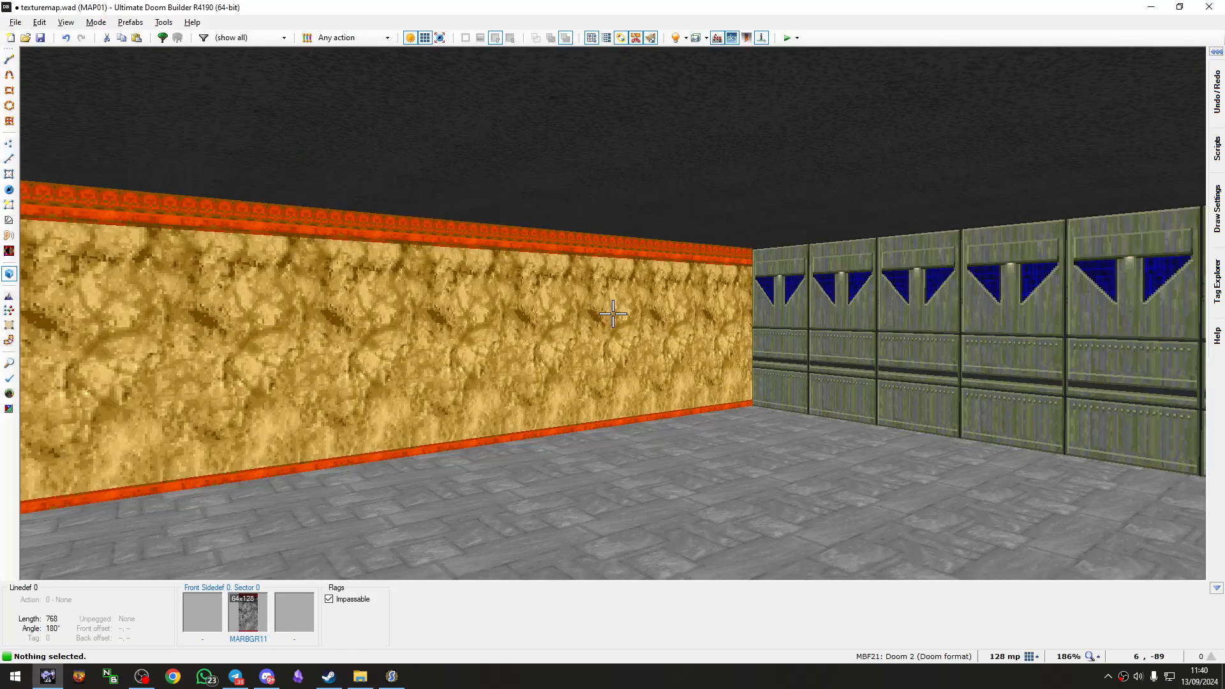
Step: Set the MARBGR11 wall's middle texture to MRBCL03 and inspect it with highlighting briefly off
{"action": "right_click", "coordinate": [612, 313]}
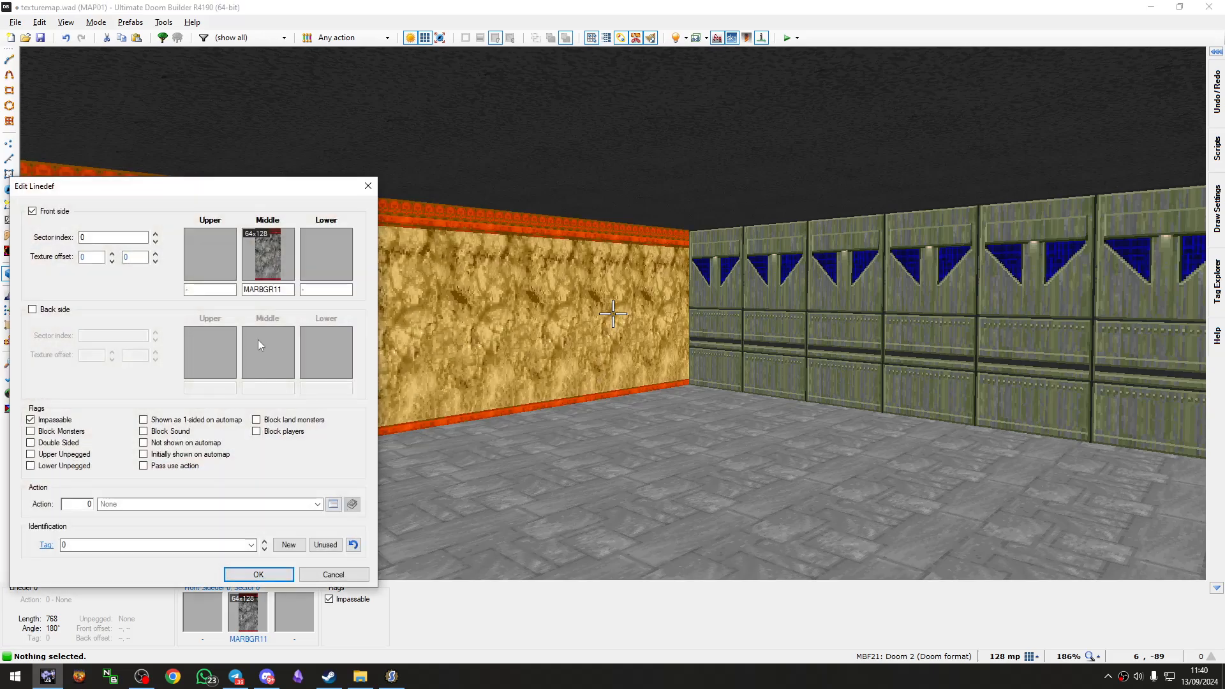
{"action": "double_click", "coordinate": [267, 291]}
{"action": "type", "text": "MRB"}
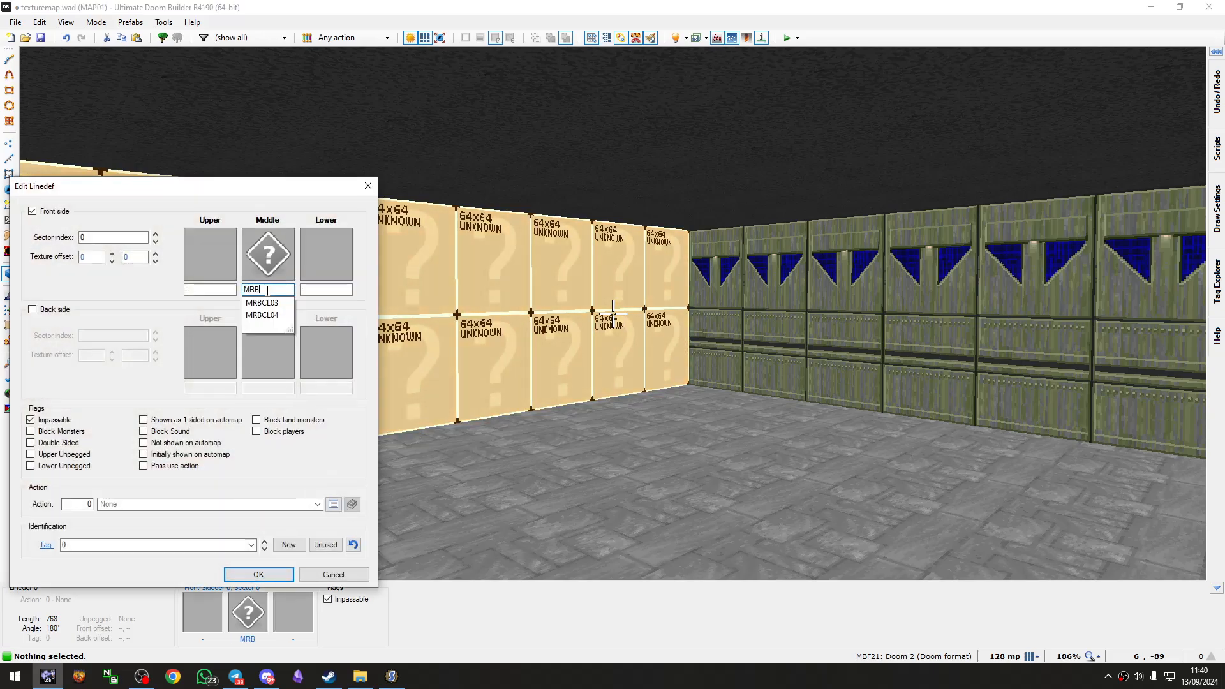
{"action": "left_click", "coordinate": [275, 305]}
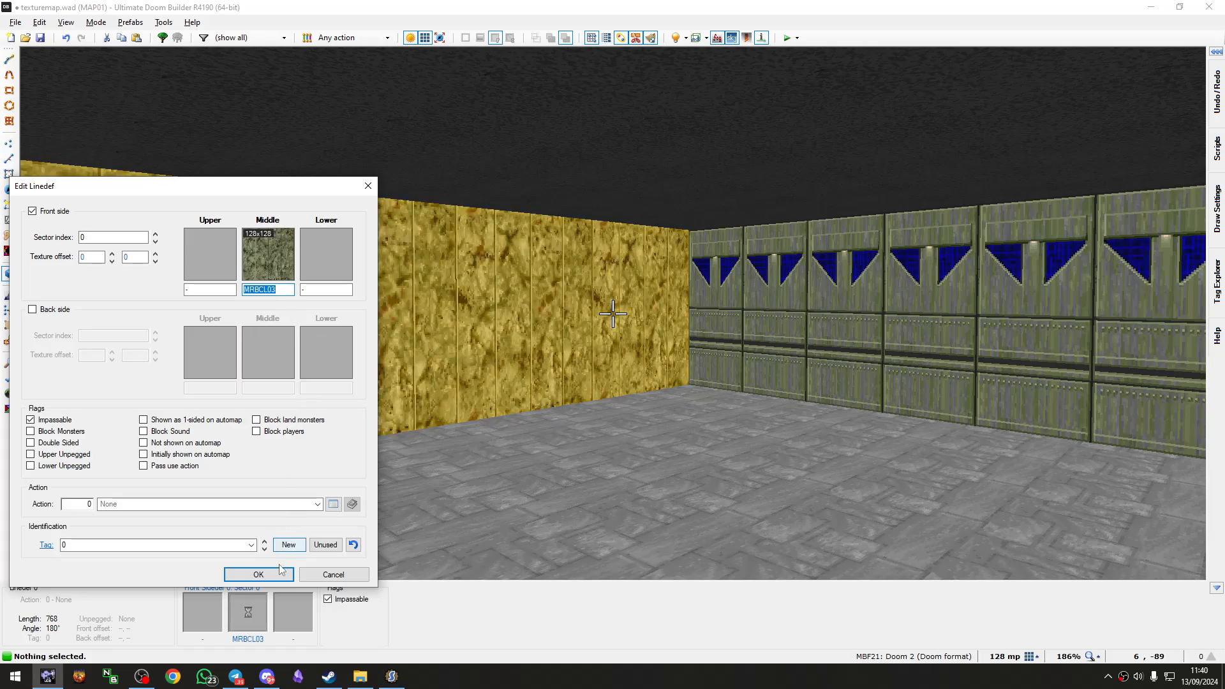
{"action": "key", "text": "Return"}
{"action": "key", "text": "h"}
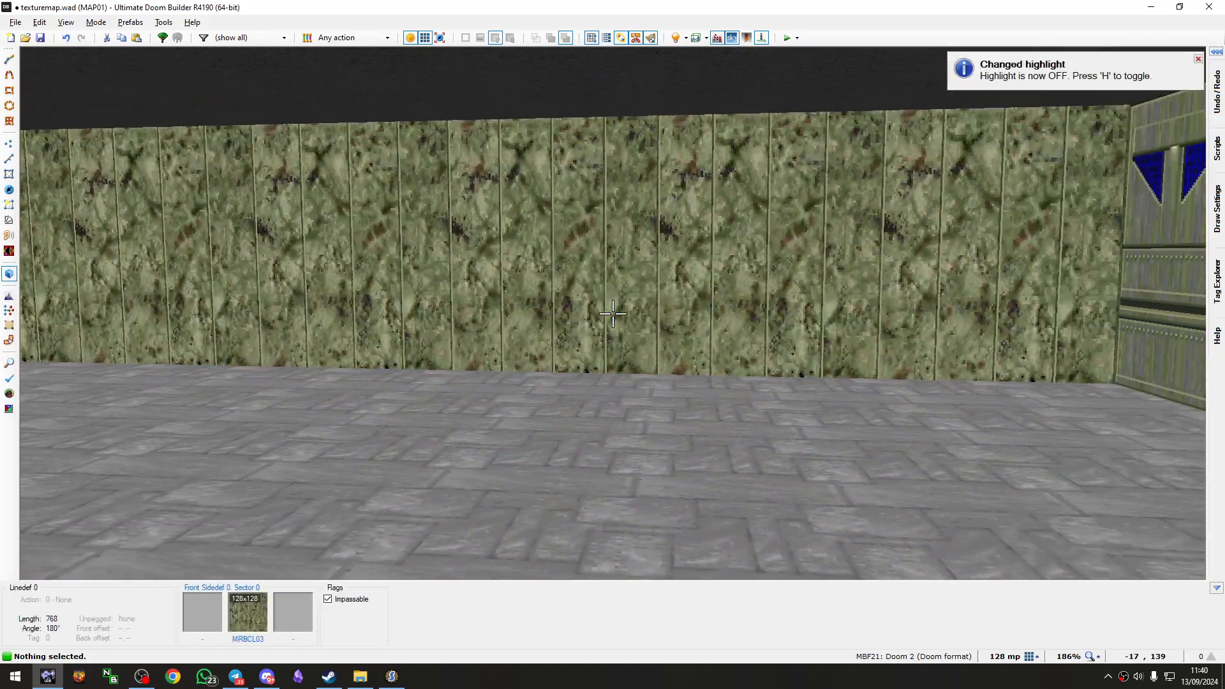
{"action": "key", "text": "h"}
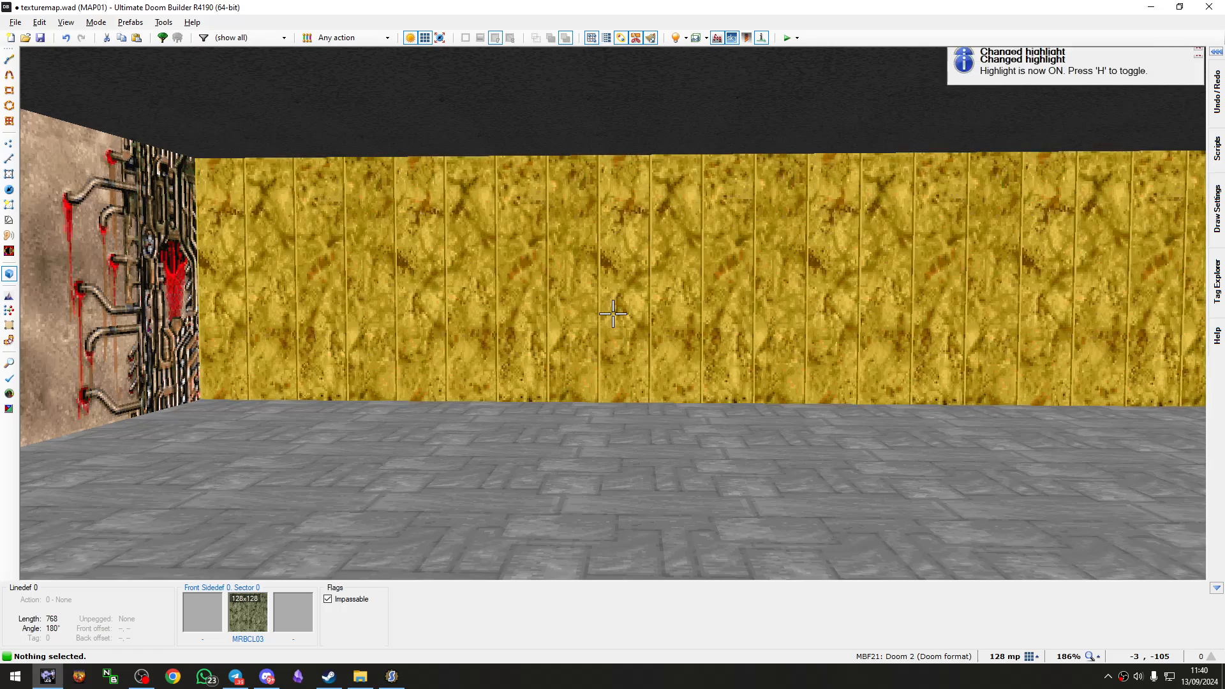
Step: Set the same wall's middle texture to MRBCL04 and turn off highlighting
{"action": "right_click", "coordinate": [613, 313]}
{"action": "left_click", "coordinate": [263, 269]}
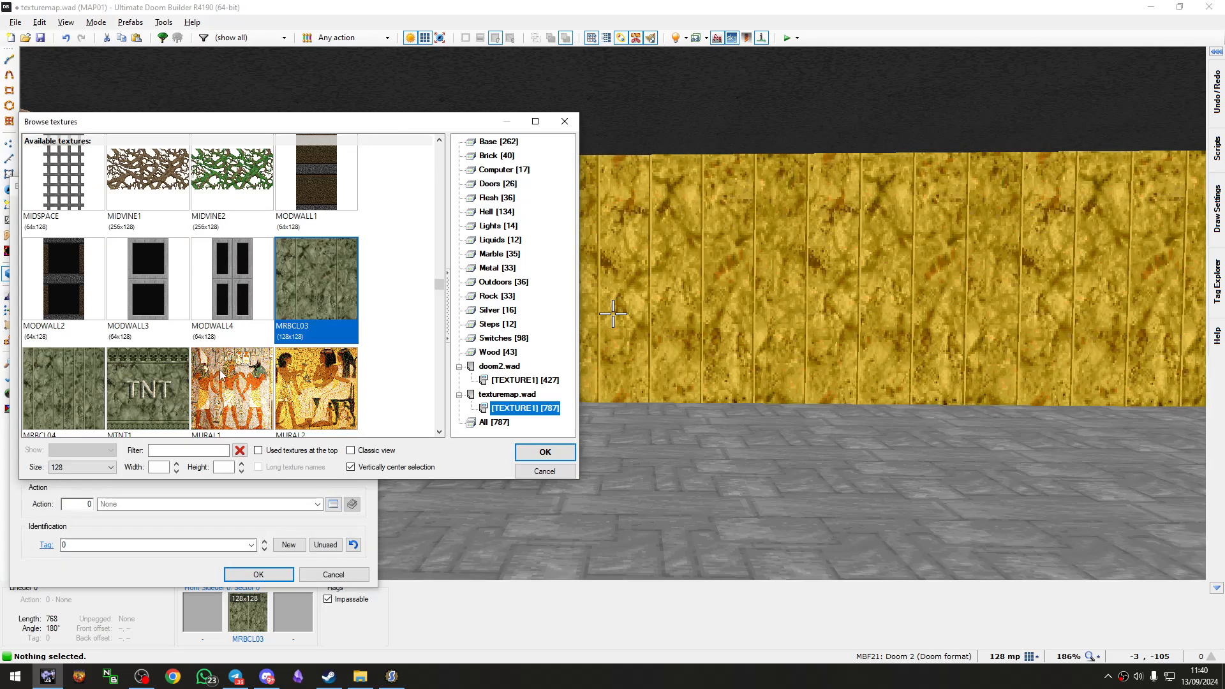
{"action": "double_click", "coordinate": [79, 397]}
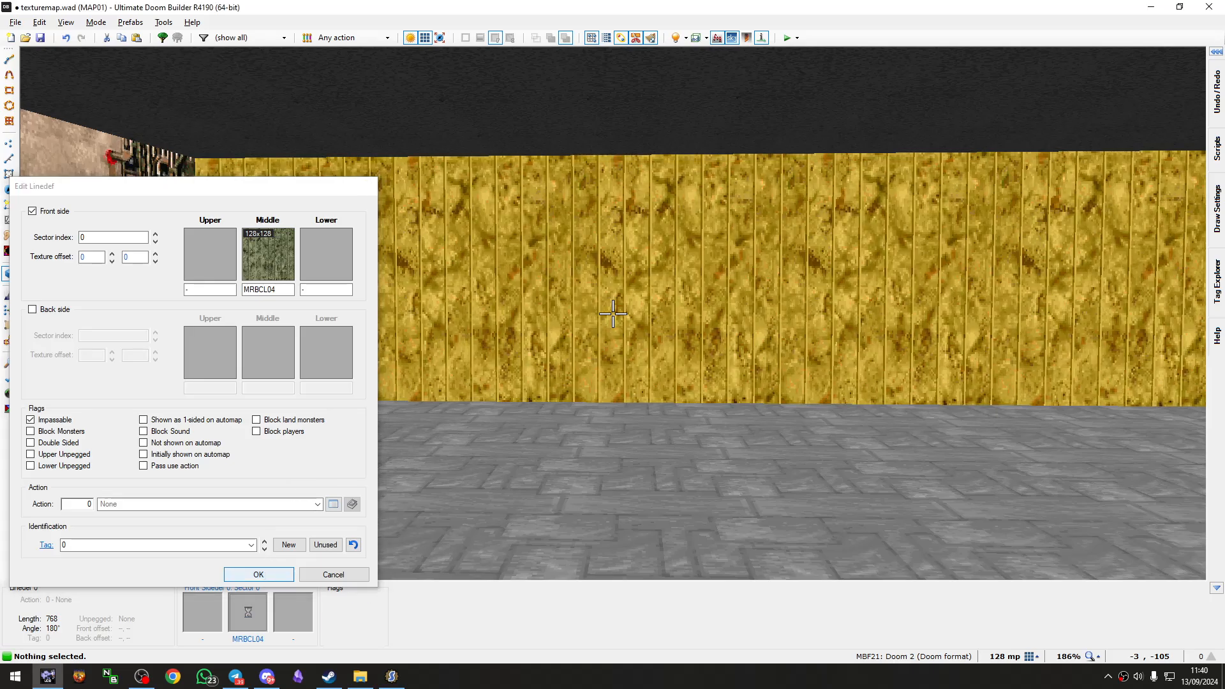
{"action": "left_click", "coordinate": [259, 575]}
{"action": "key", "text": "h"}
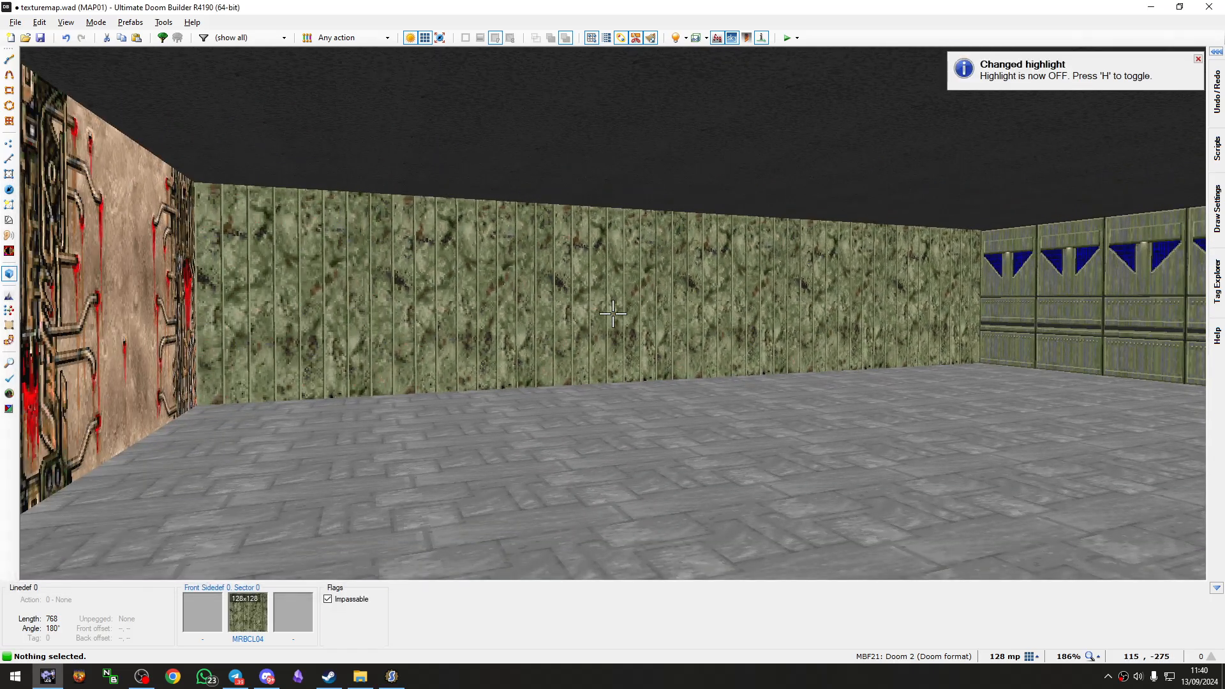
Step: Move around the room in 3D to examine the MRBCL04 wall alongside the other textured walls
{"action": "key", "text": "w"}
{"action": "key", "text": "d"}
{"action": "key", "text": "w"}
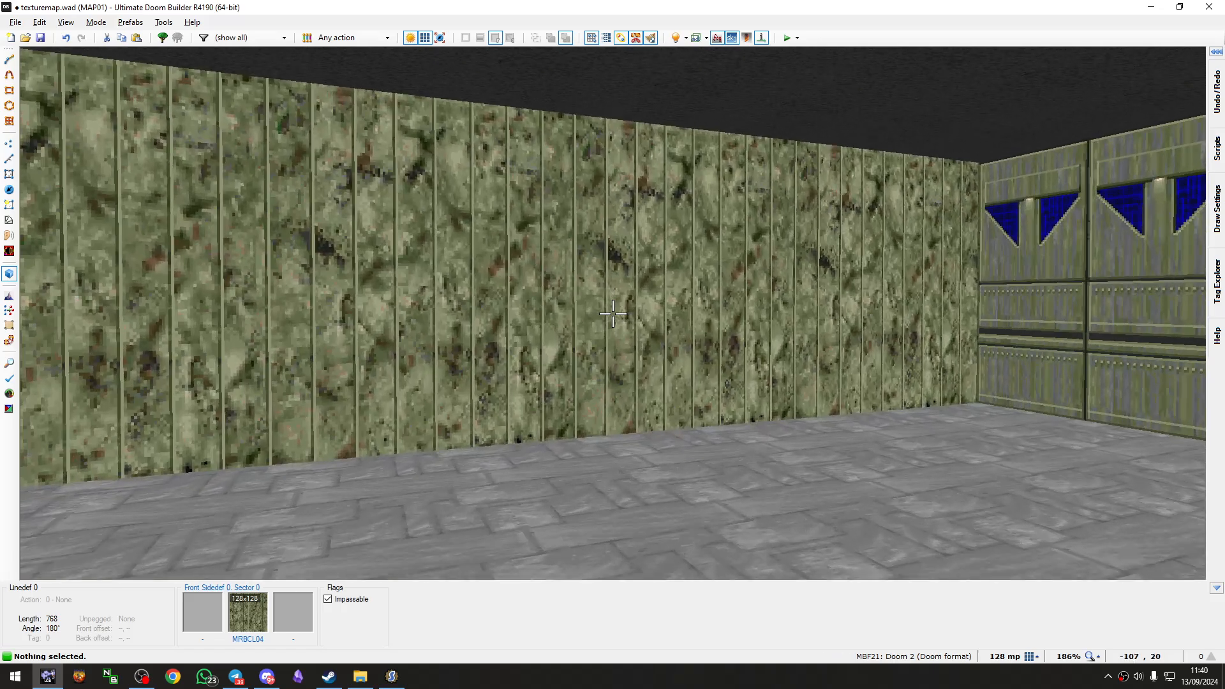
{"action": "key", "text": "s"}
{"action": "key", "text": "d"}
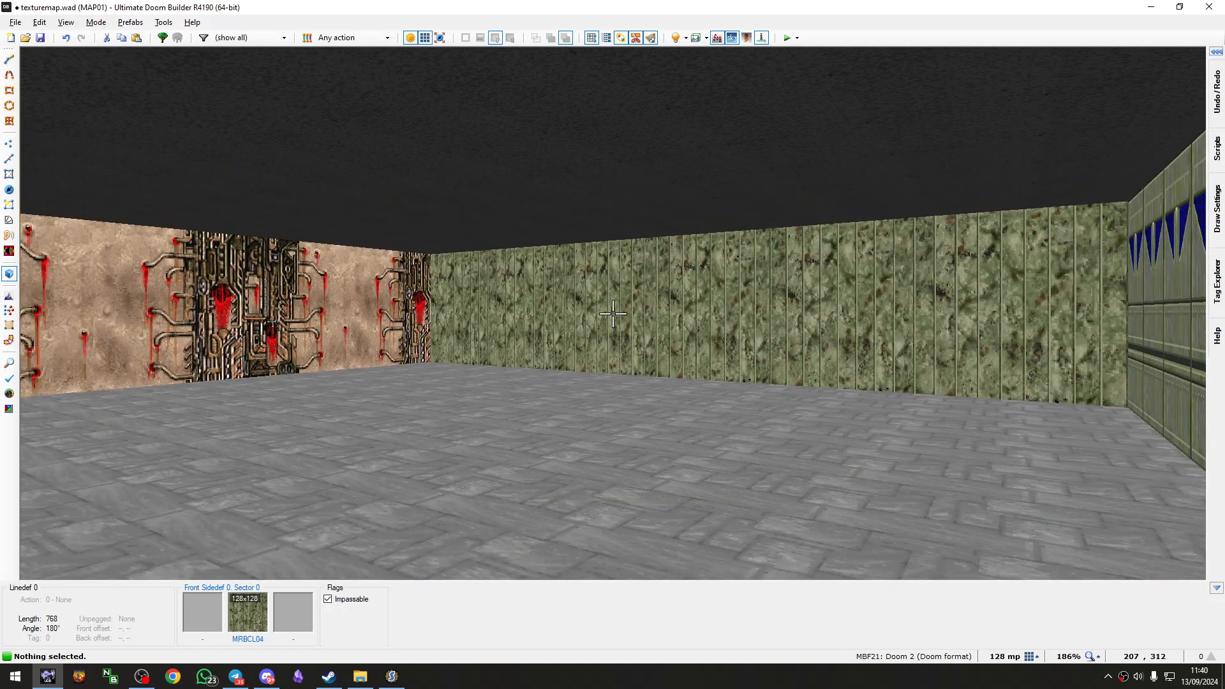
{"action": "key", "text": "w"}
{"action": "key", "text": "a"}
{"action": "key", "text": "d"}
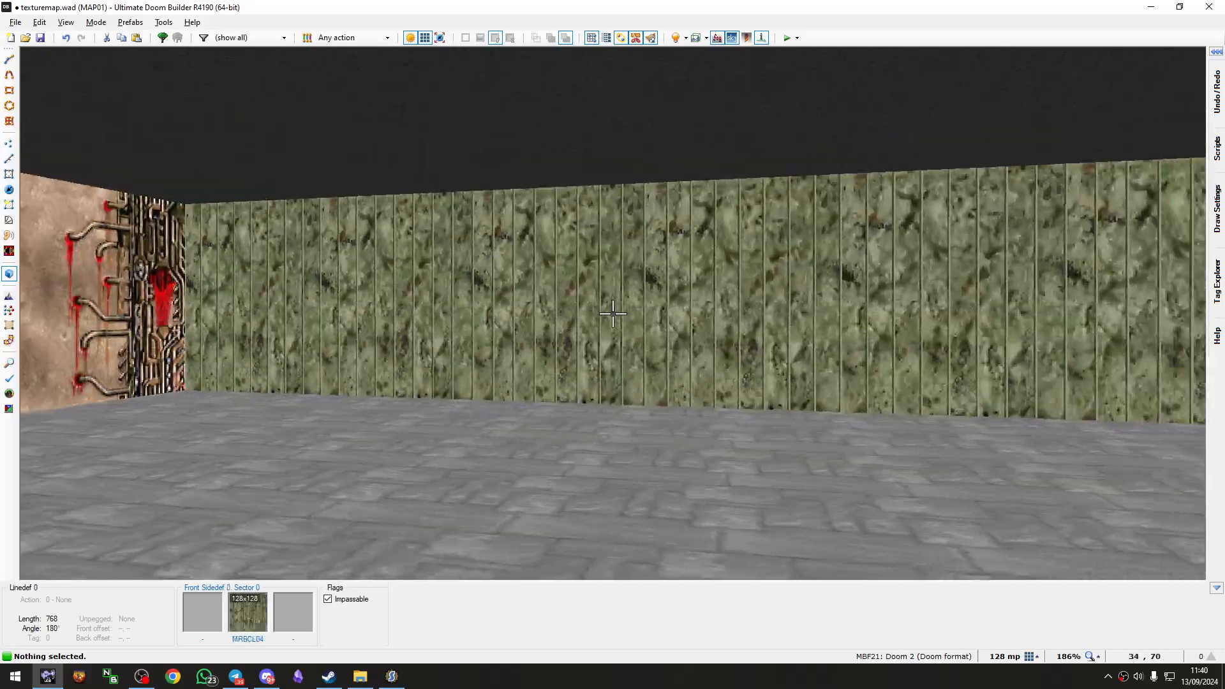
{"action": "key", "text": "w"}
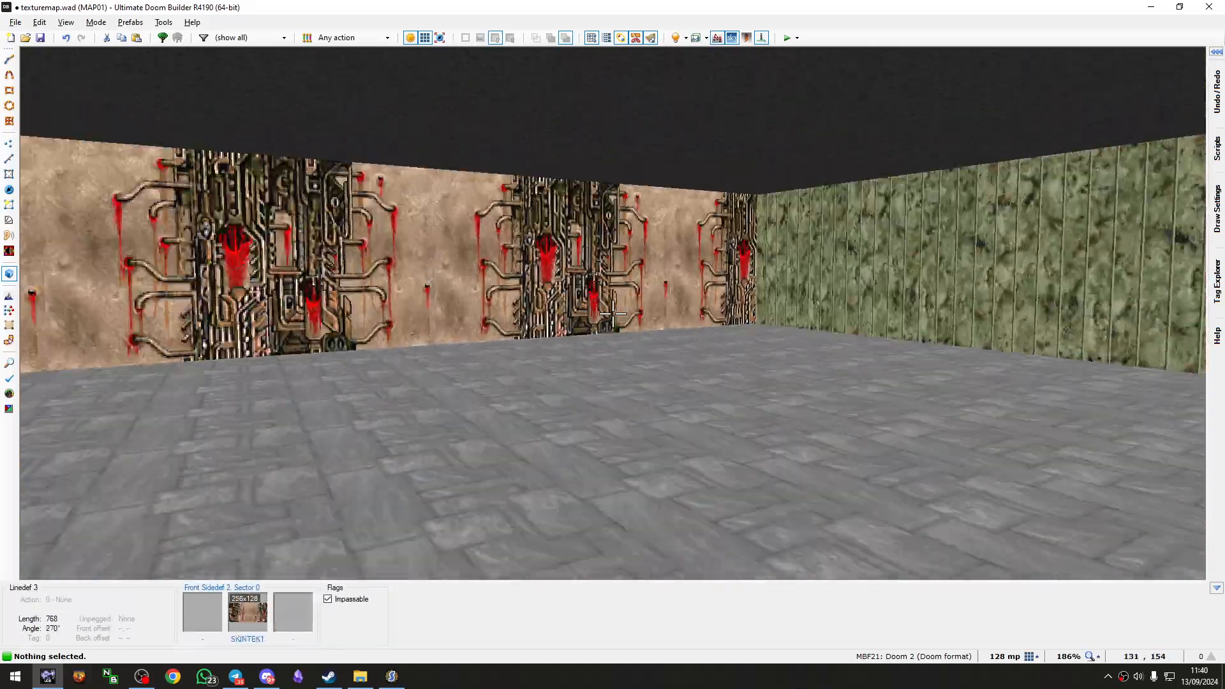
{"action": "key", "text": "w"}
{"action": "key", "text": "w"}
{"action": "key", "text": "a"}
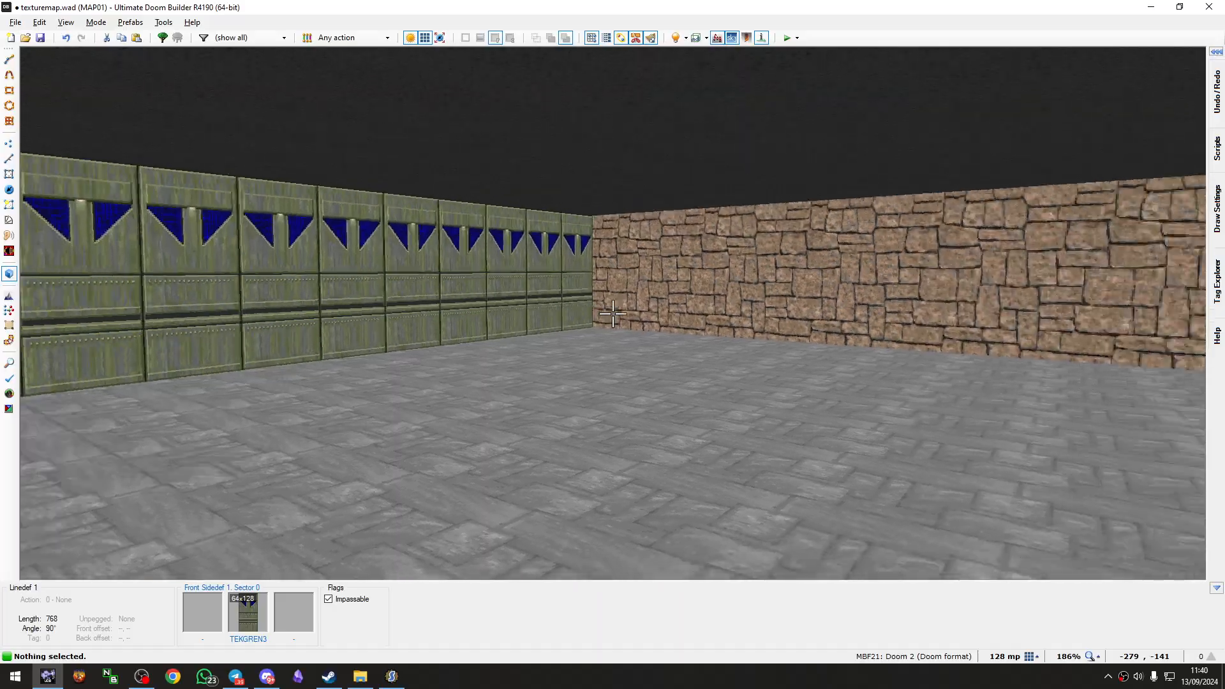
{"action": "key", "text": "d"}
{"action": "key", "text": "w"}
{"action": "key", "text": "d"}
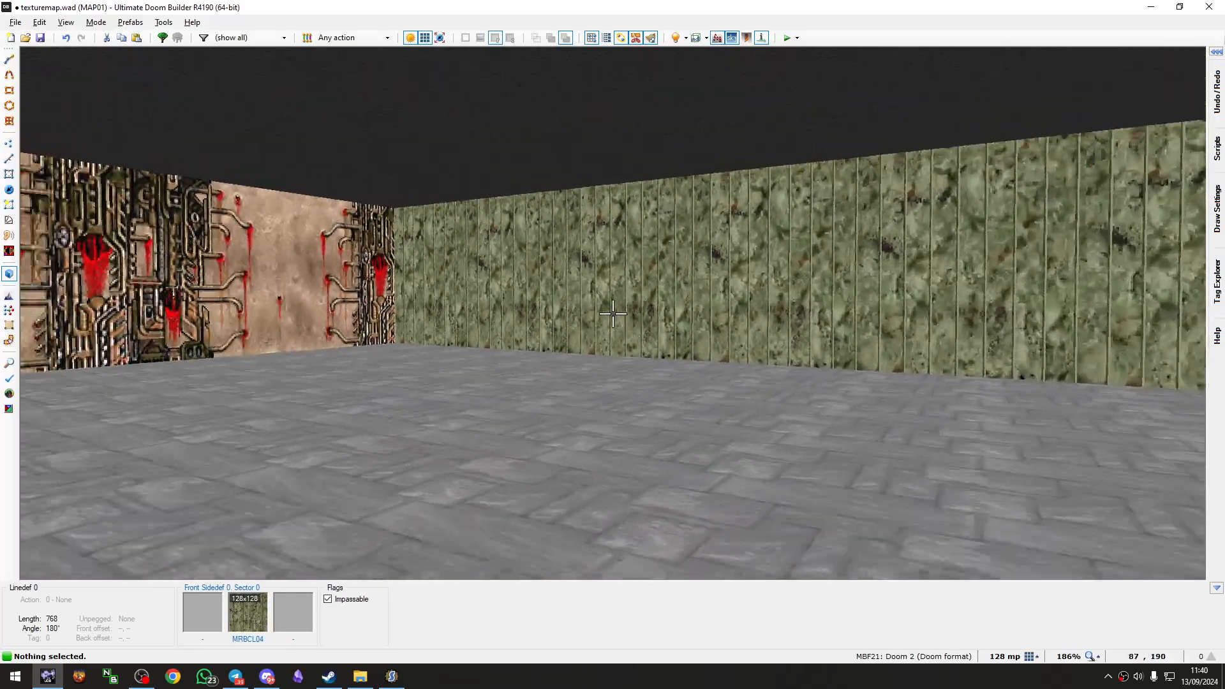
{"action": "key", "text": "e"}
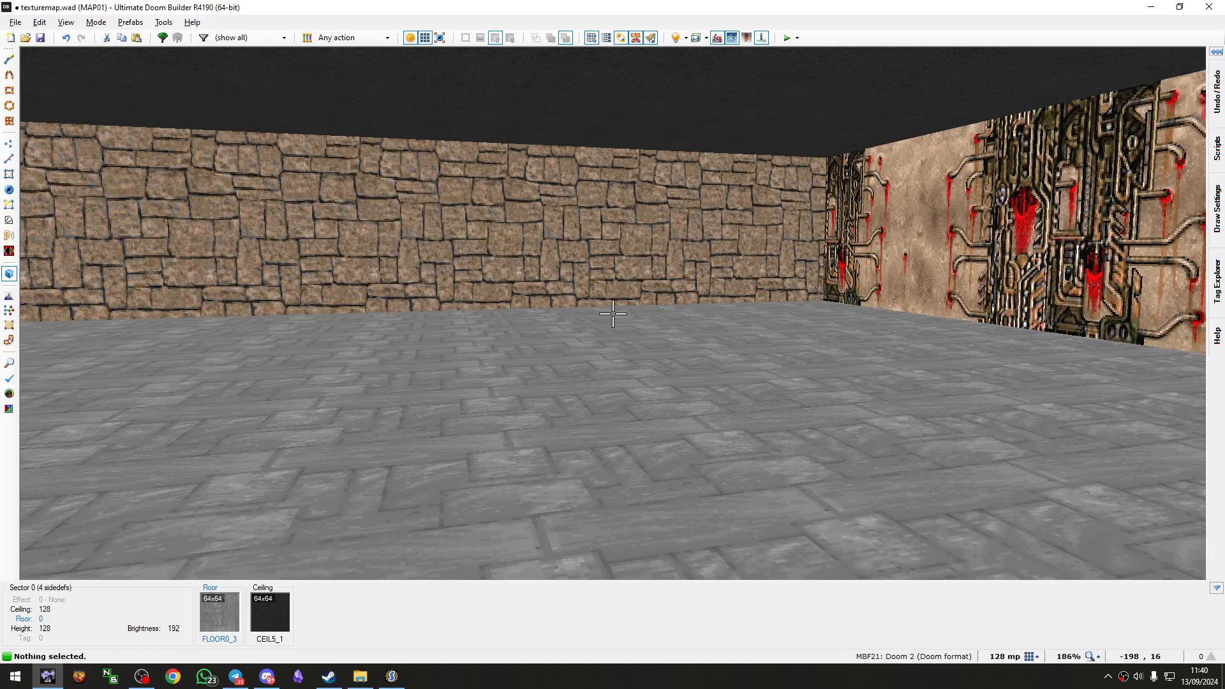
{"action": "key", "text": "d"}
{"action": "key", "text": "d"}
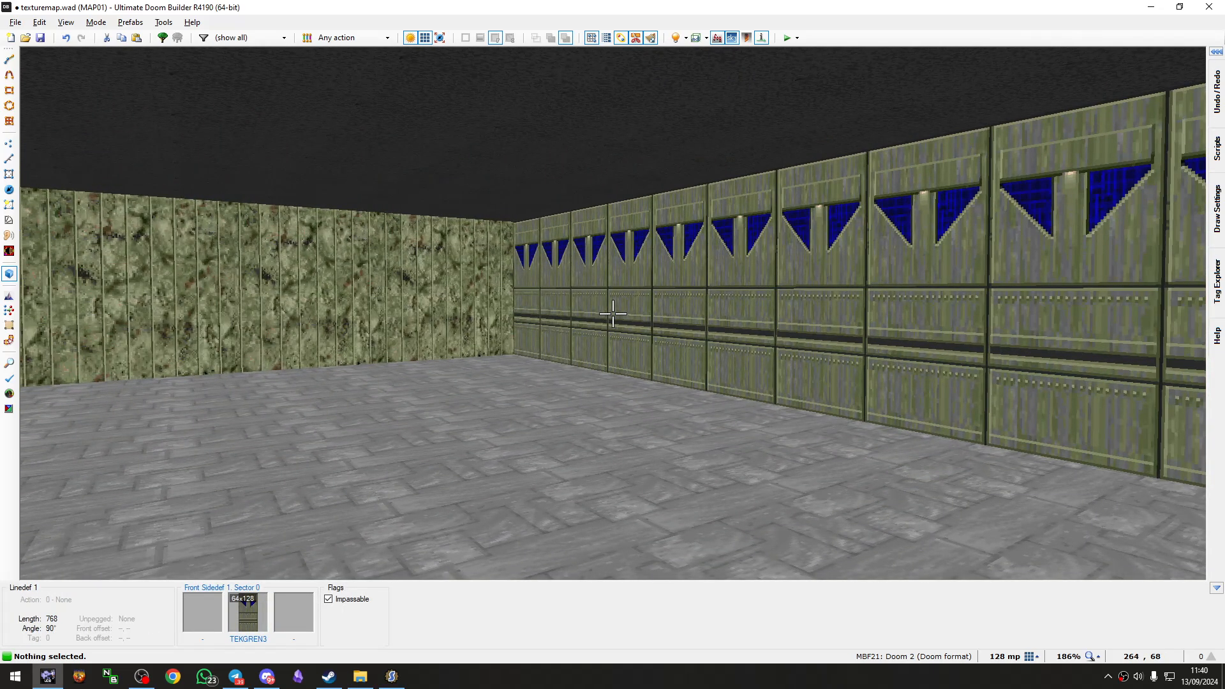
{"action": "key", "text": "w"}
{"action": "key", "text": "a"}
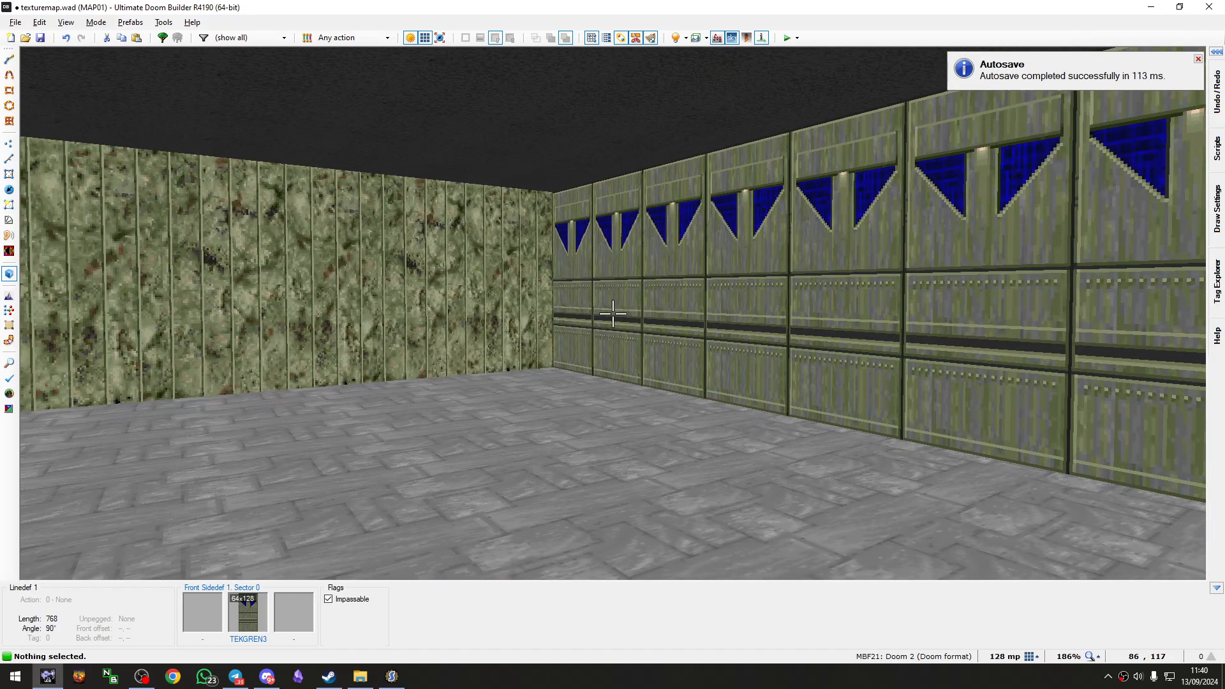
{"action": "key", "text": "w"}
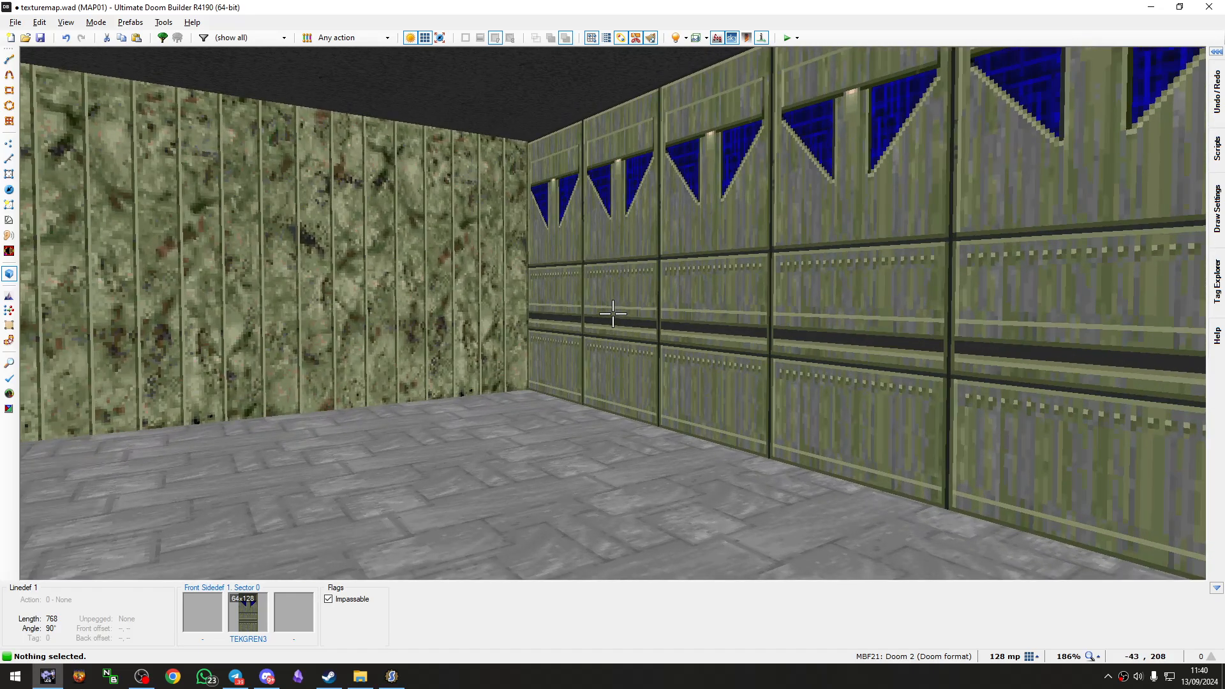
{"action": "key", "text": "s"}
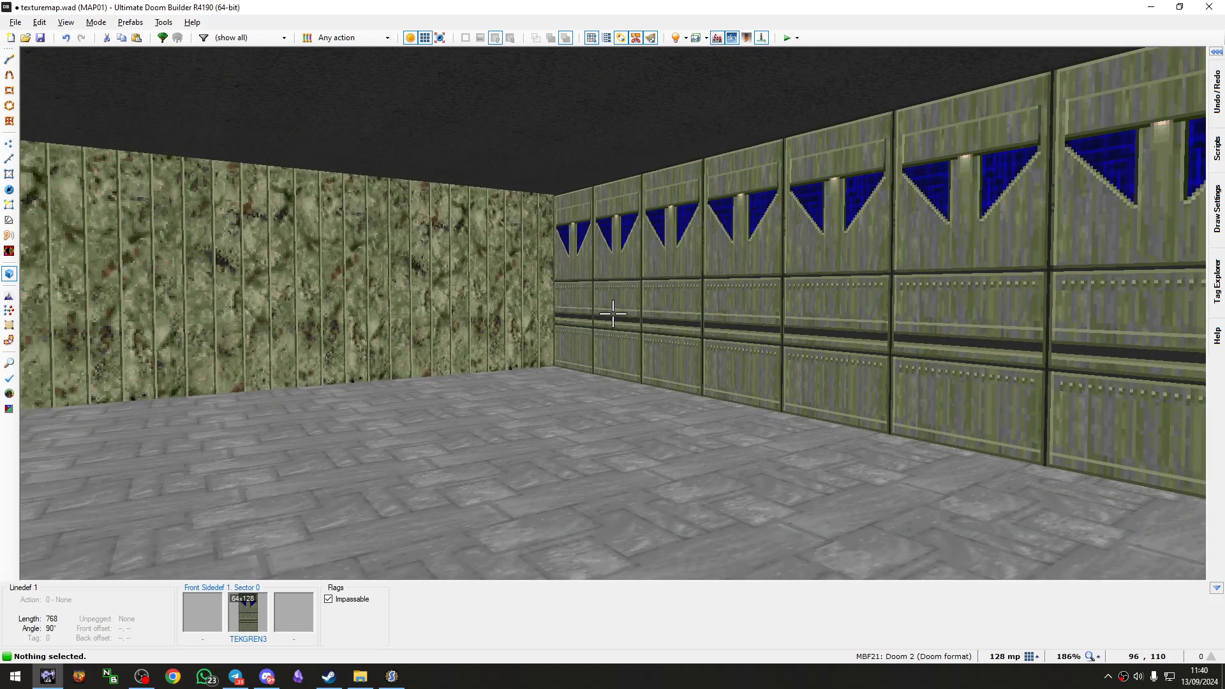
{"action": "key", "text": "a"}
{"action": "key", "text": "w"}
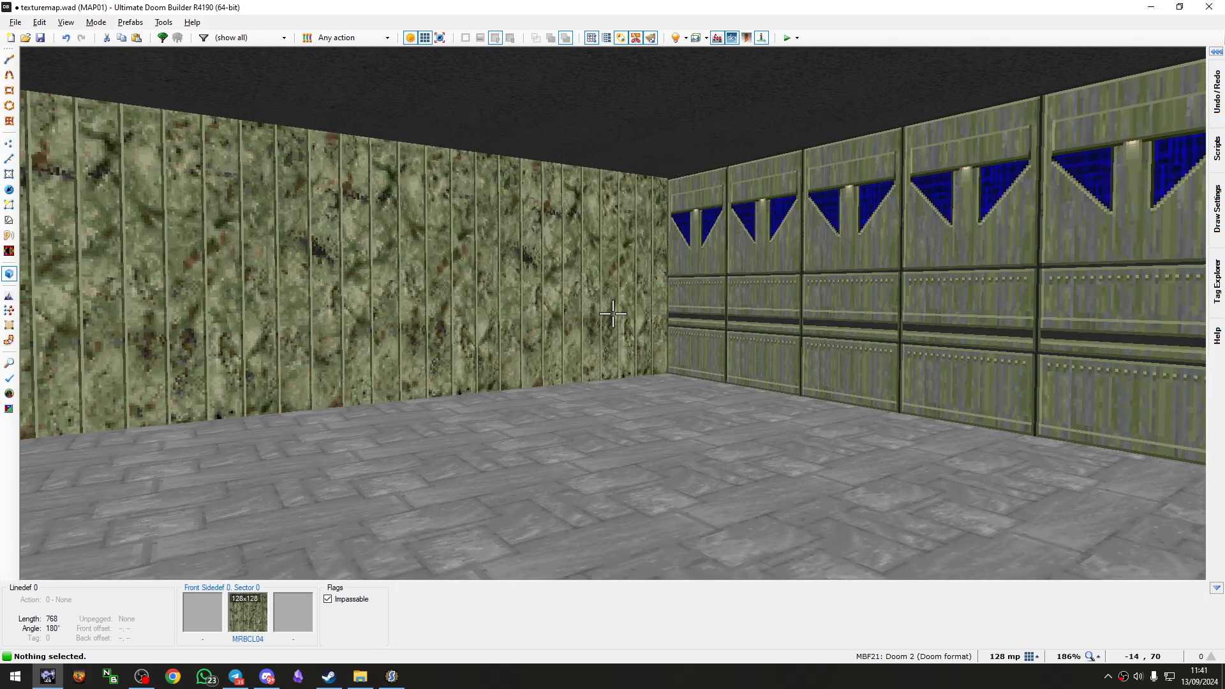
Step: Examine the corner between the MRBCL04 and TEKGREN3 walls up close, and inspect the SKINTEK1 wall beside the stone wall in 3D
{"action": "key", "text": "w"}
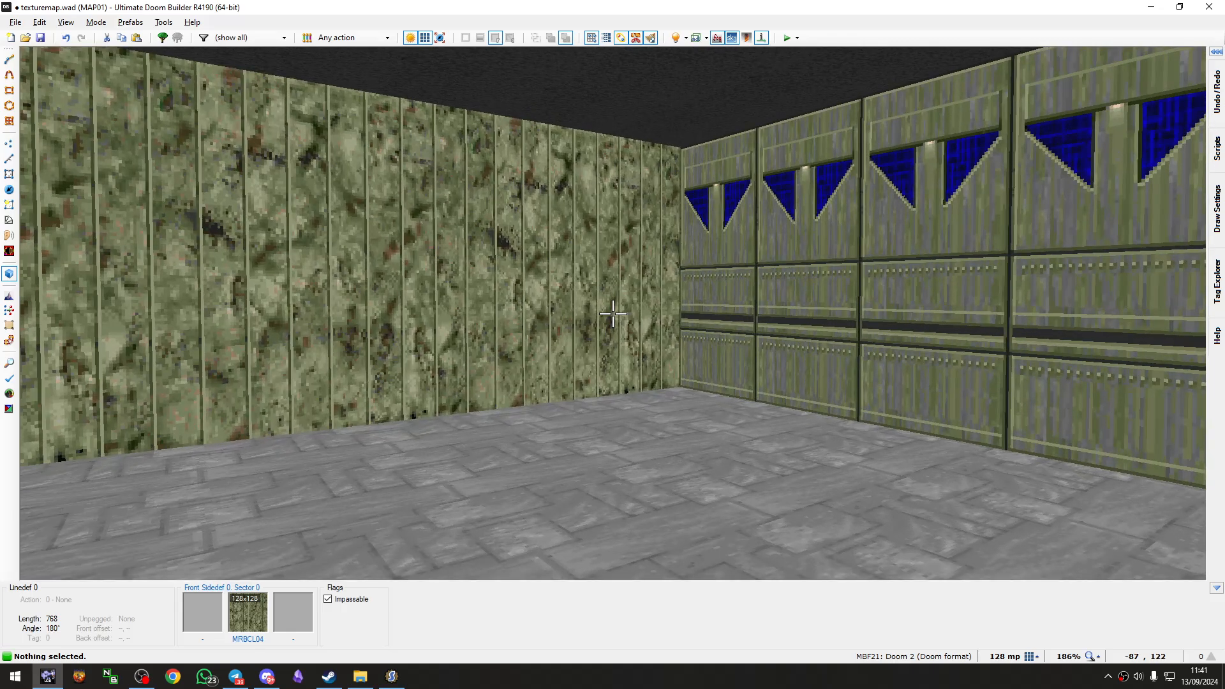
{"action": "key", "text": "w"}
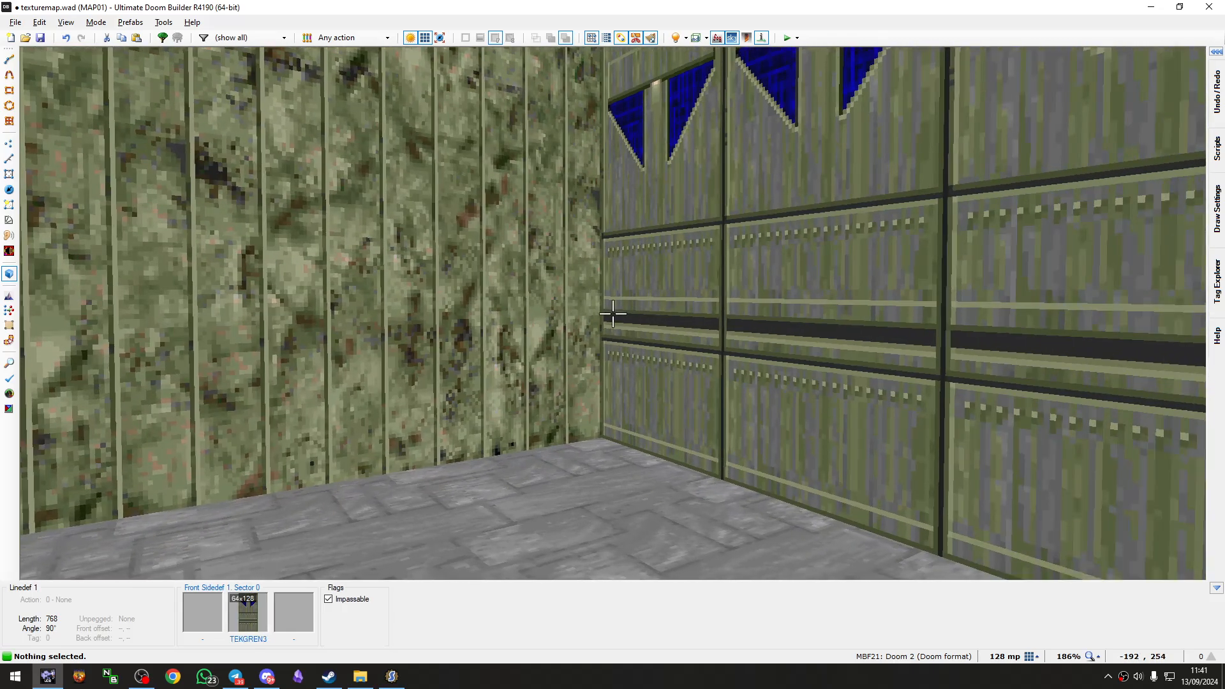
{"action": "key", "text": "s"}
{"action": "key", "text": "w"}
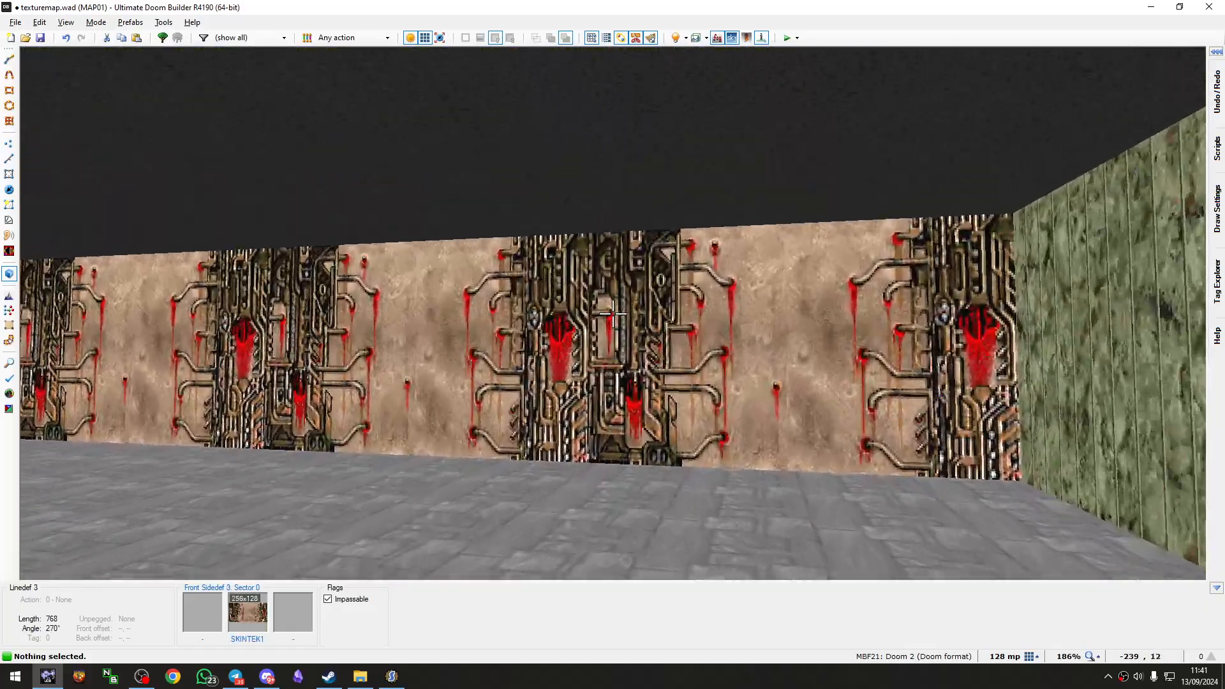
{"action": "key", "text": "a"}
{"action": "key", "text": "w"}
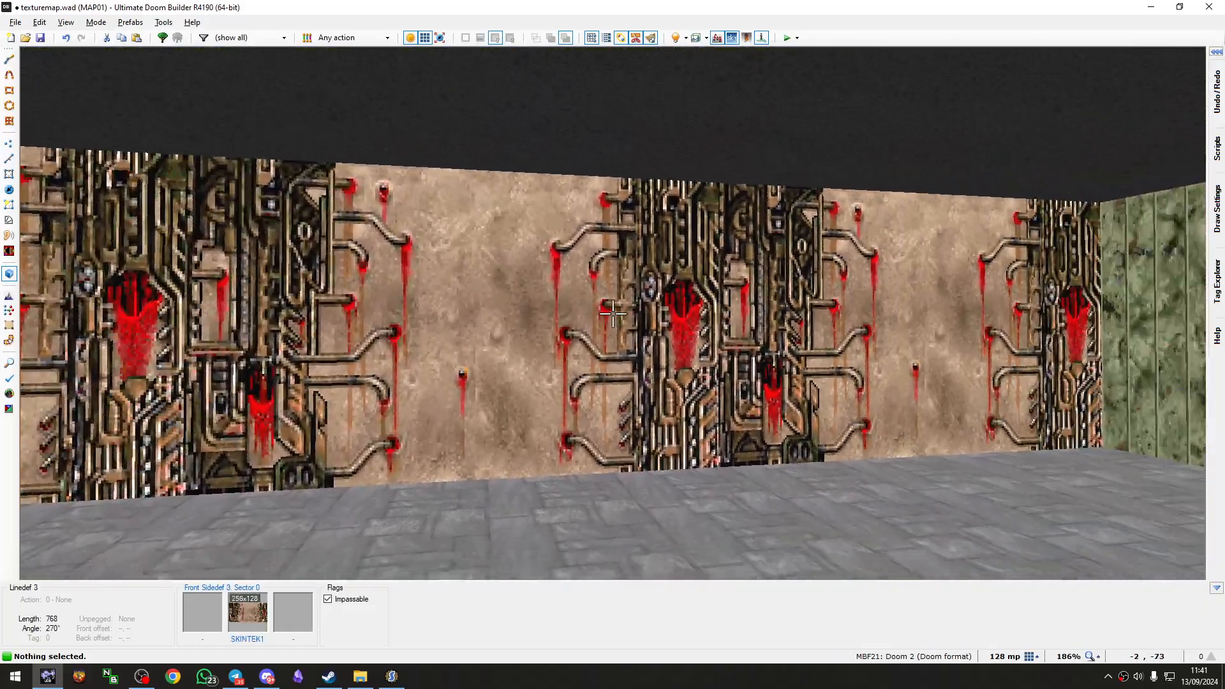
{"action": "key", "text": "a"}
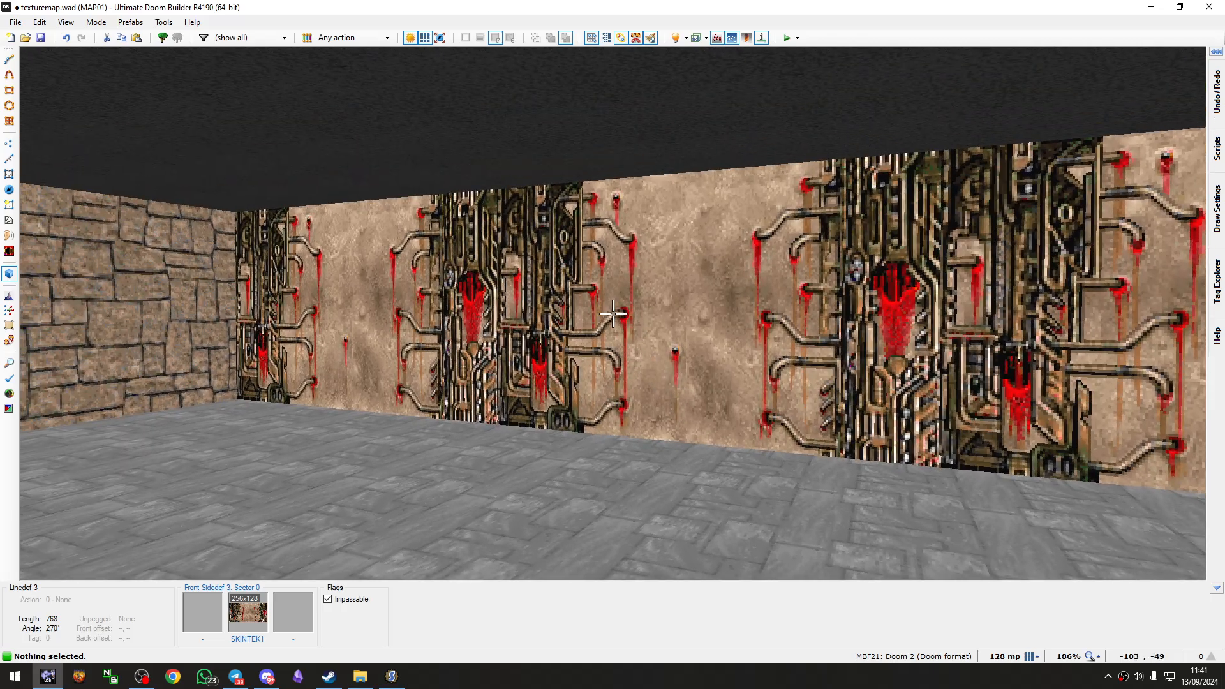
{"action": "key", "text": "s"}
{"action": "key", "text": "w"}
{"action": "key", "text": "s"}
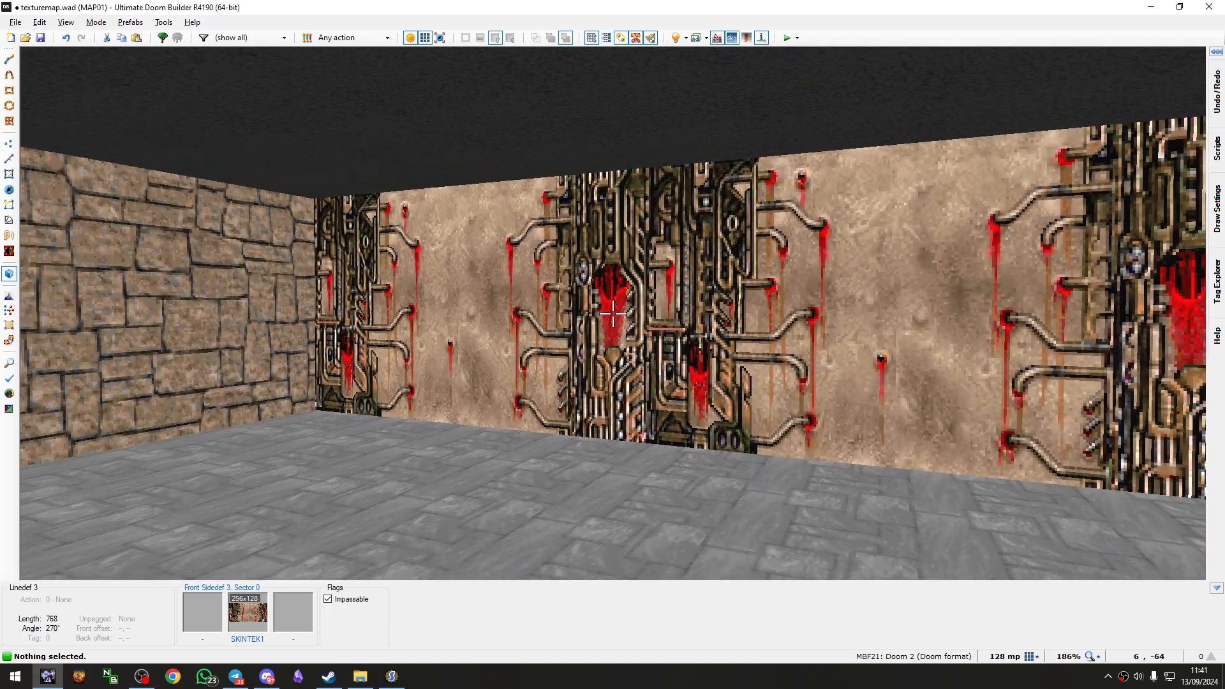
{"action": "key", "text": "d"}
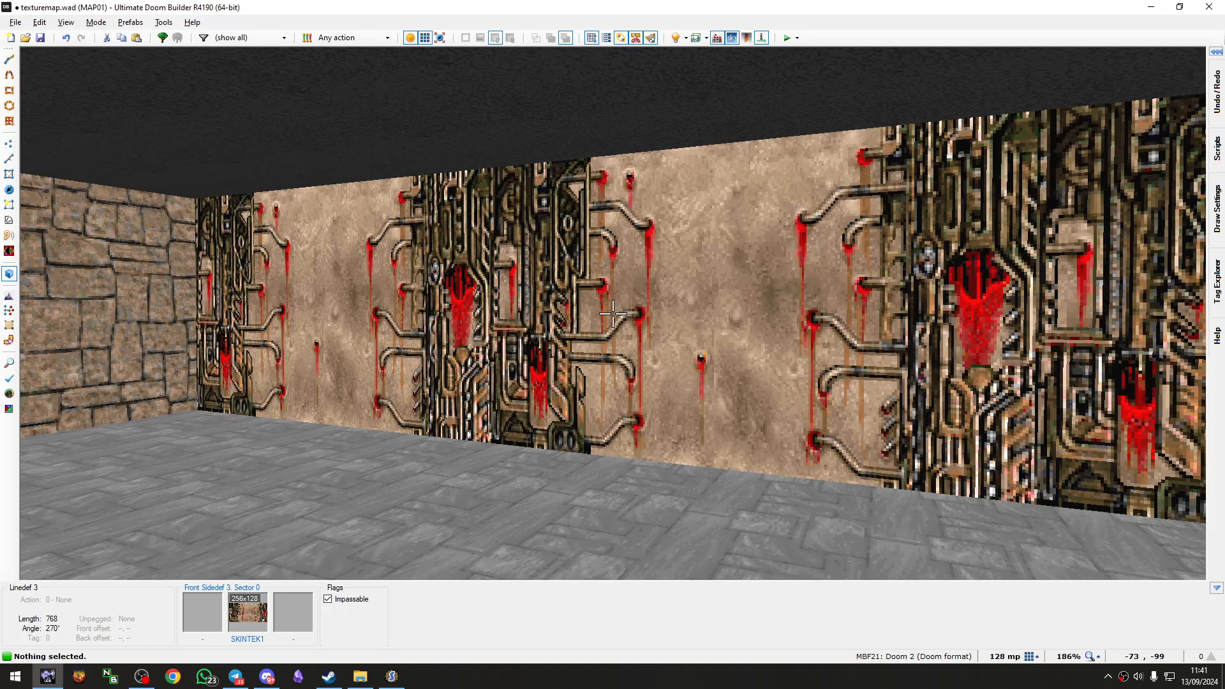
{"action": "key", "text": "alt+Tab"}
{"action": "key", "text": "alt+Tab"}
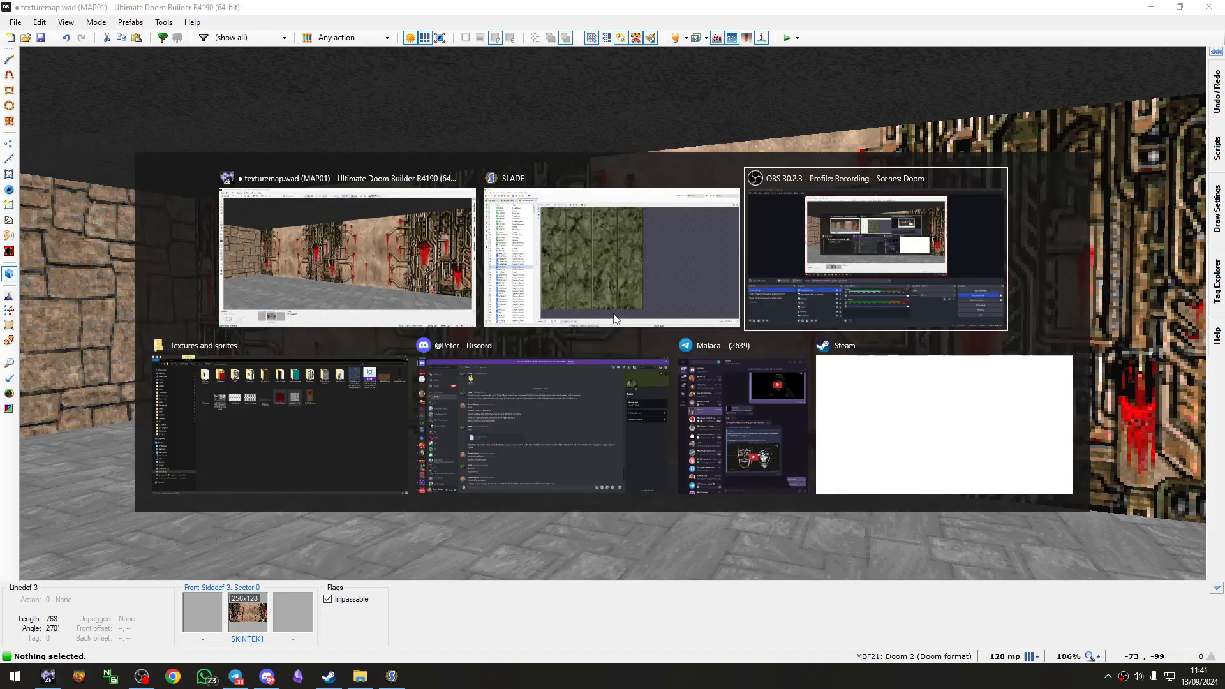